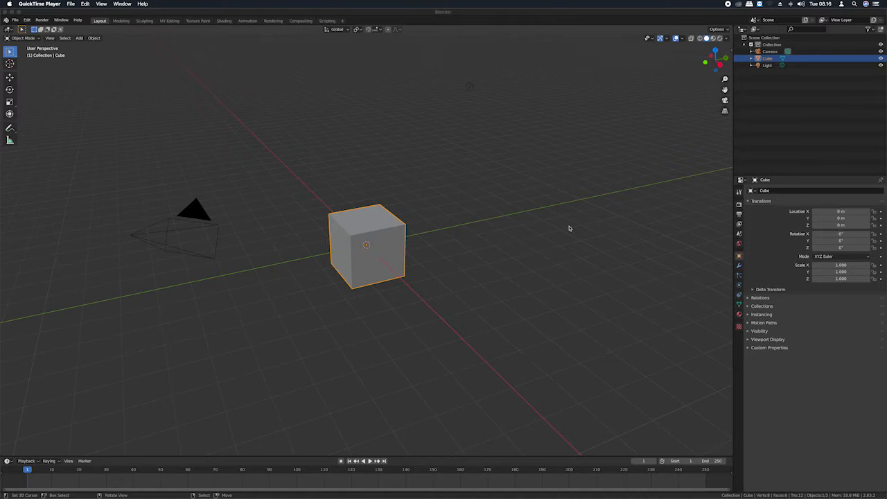
Add an Array modifier to the cube and set its count to 4.
left_click(739, 266)
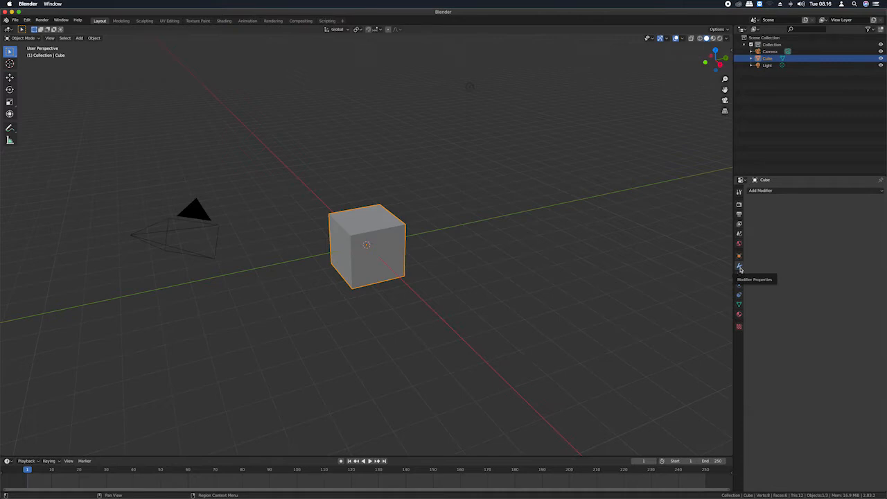
left_click(798, 193)
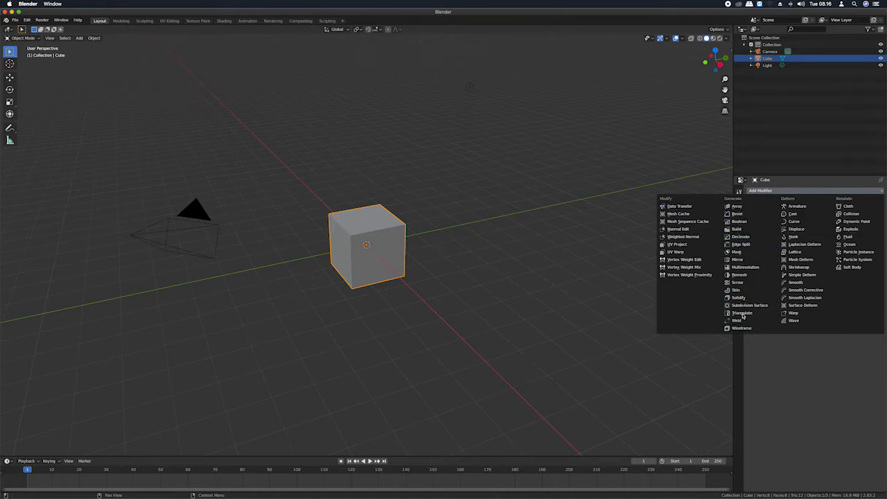
left_click(745, 208)
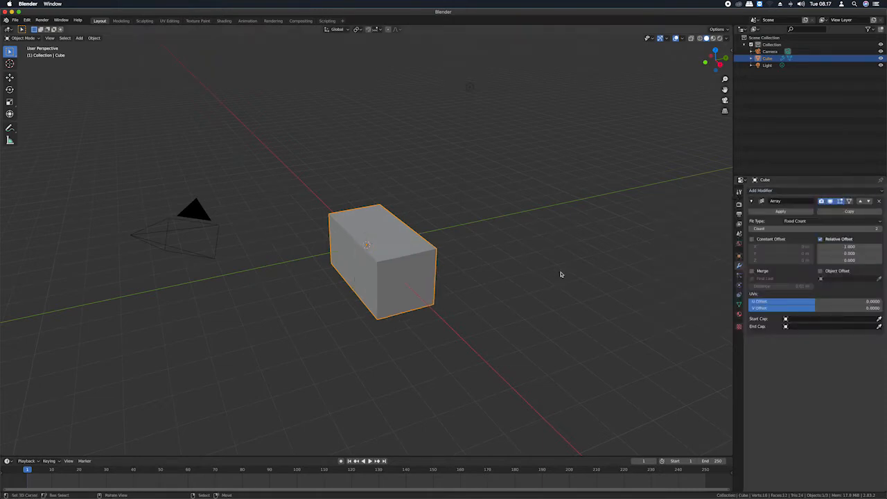
middle_click_drag(420, 265, 433, 262)
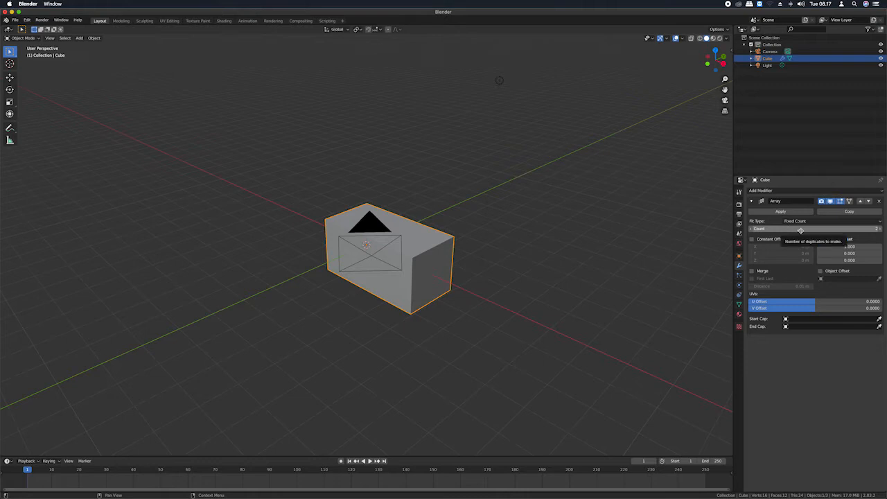
left_click(880, 230)
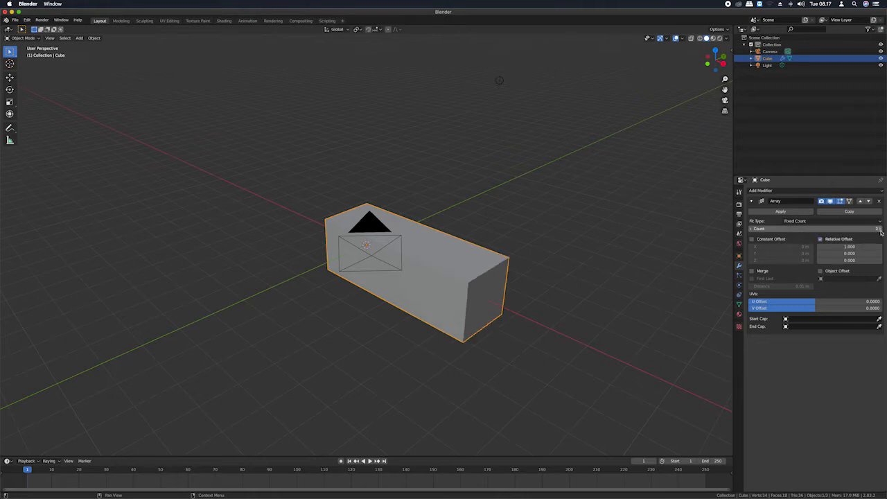
left_click(880, 230)
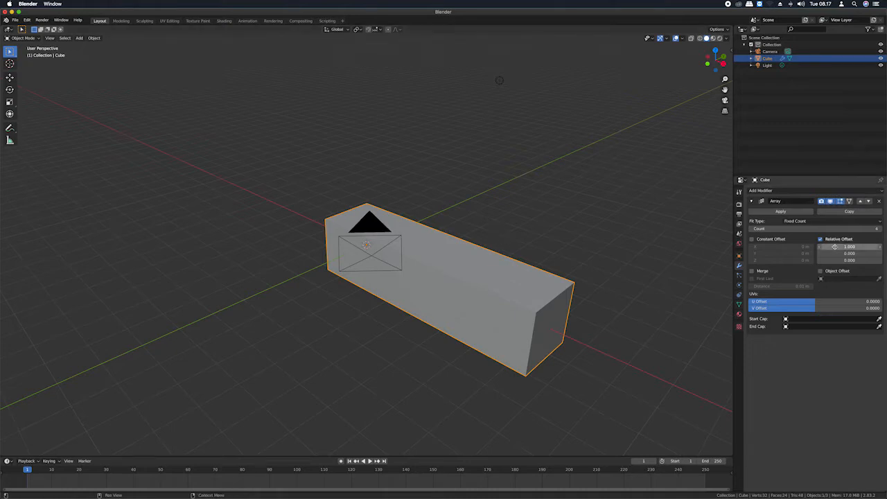
Set the array's relative offset to 1.4 in X, 0.6 in Y and 0.8 in Z, and inspect the cubes all around.
left_click_drag(831, 246, 741, 252)
middle_click_drag(693, 253, 673, 254)
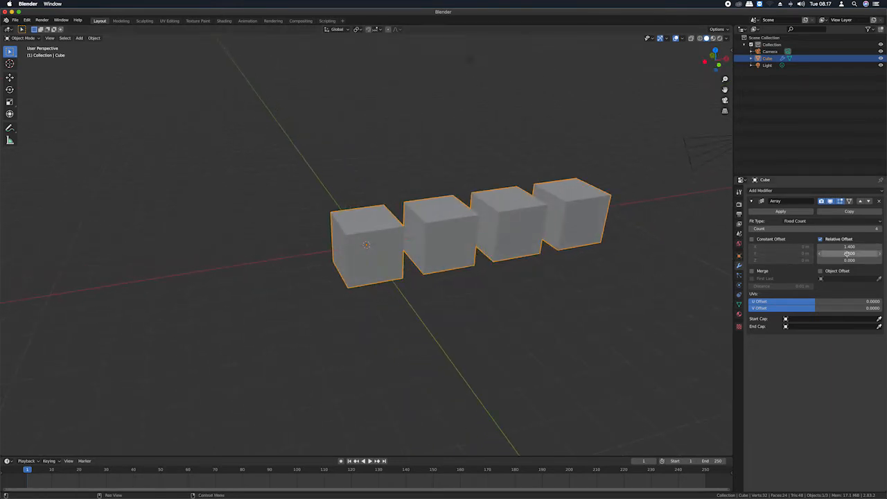
left_click_drag(849, 253, 866, 260)
scroll(643, 263, "down", 5)
scroll(645, 265, "down", 10)
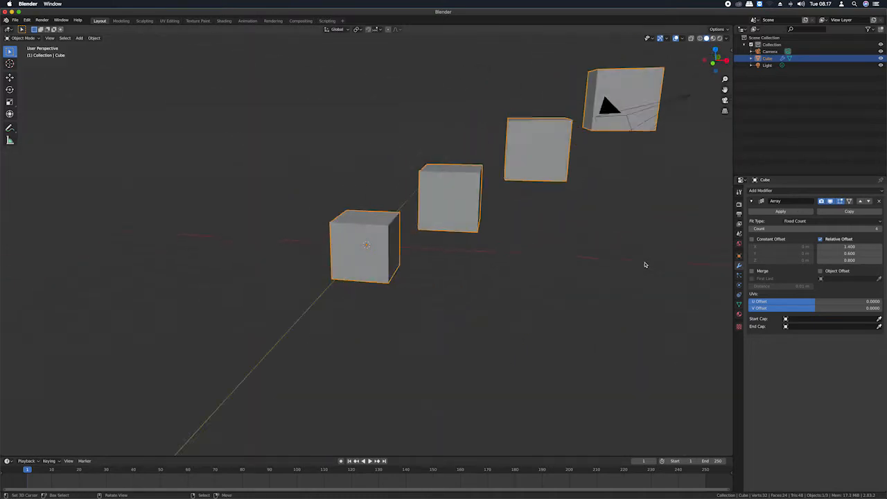
scroll(645, 264, "down", 10)
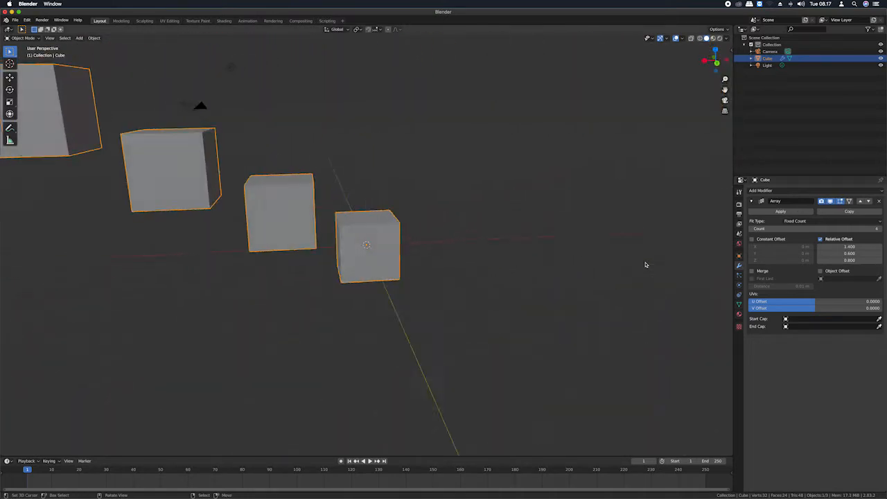
scroll(645, 264, "down", 8)
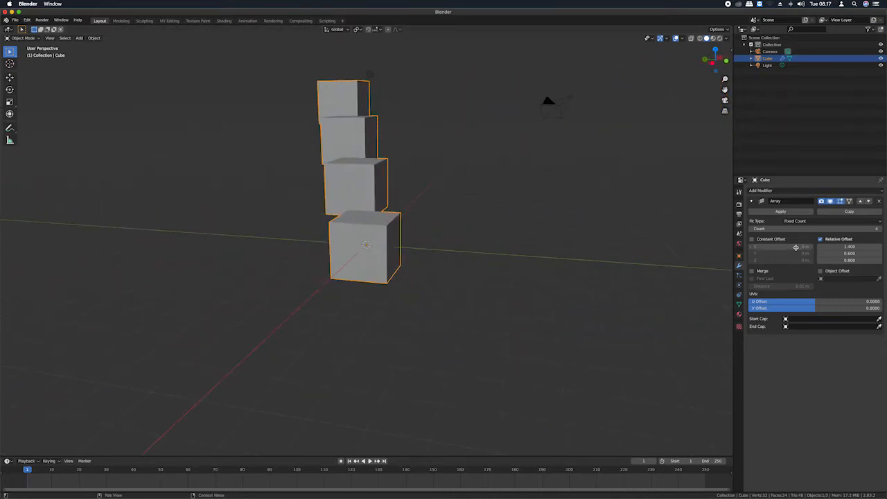
Remove the Array modifier from the cube and add a Bevel modifier instead.
left_click(879, 202)
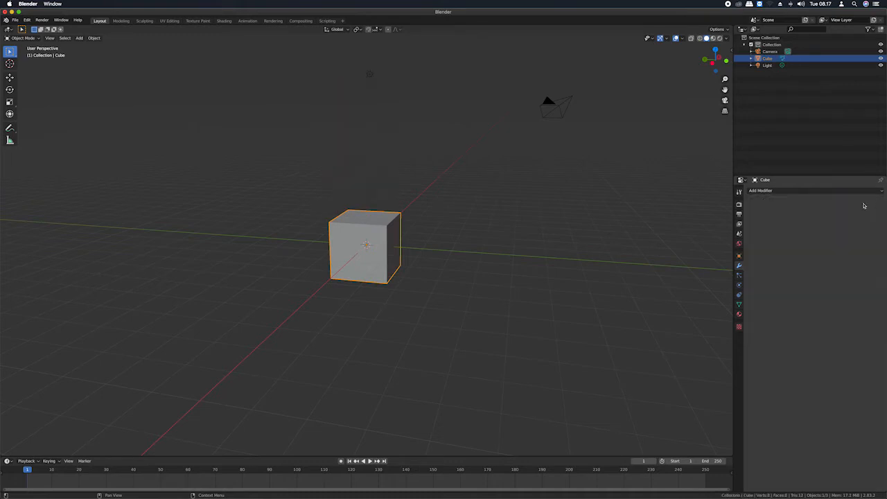
left_click(803, 191)
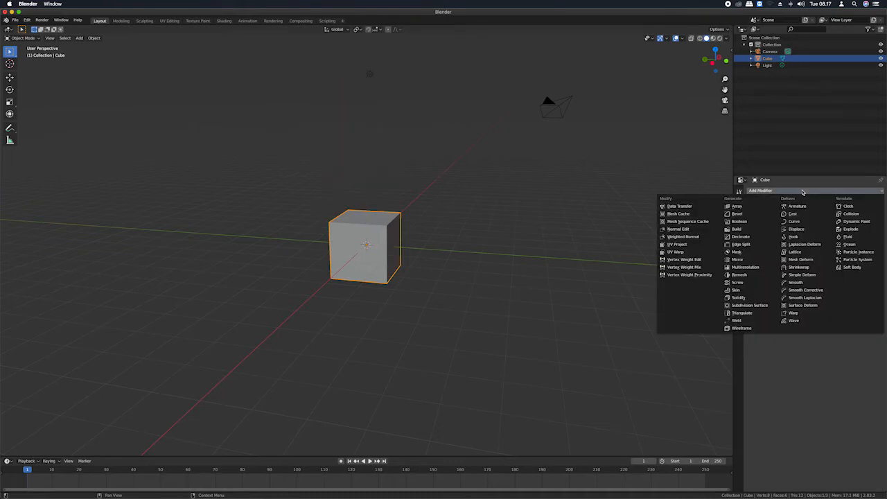
left_click(738, 214)
scroll(378, 231, "down", 5)
scroll(377, 231, "up", 4)
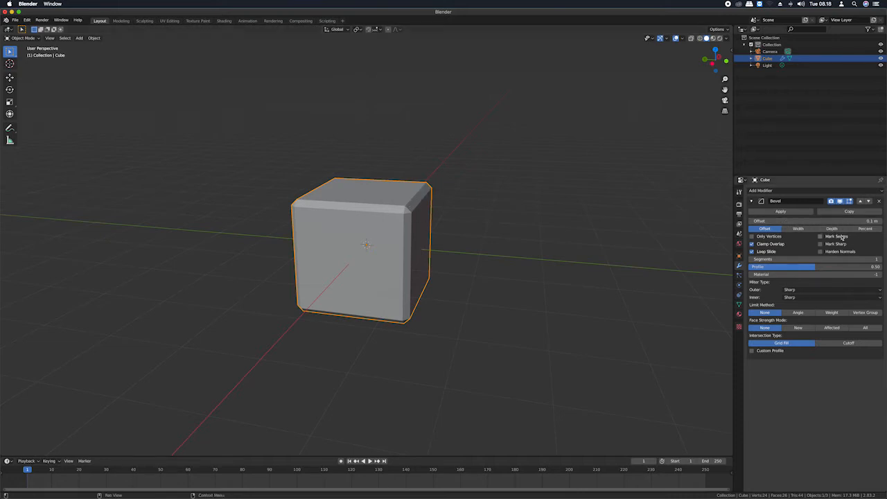
Set the Bevel modifier's segments to 10 and inspect the rounded edges.
left_click(840, 261)
type("10")
key("Return")
scroll(436, 195, "right", 10)
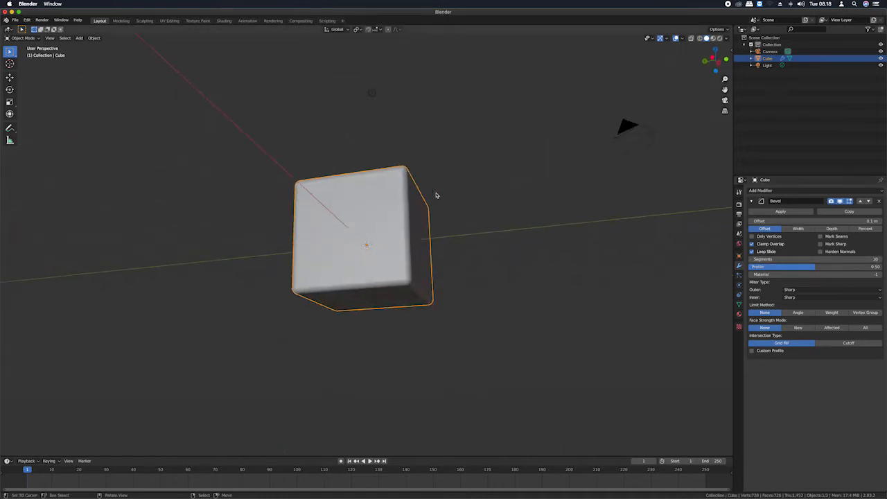
scroll(436, 195, "right", 5)
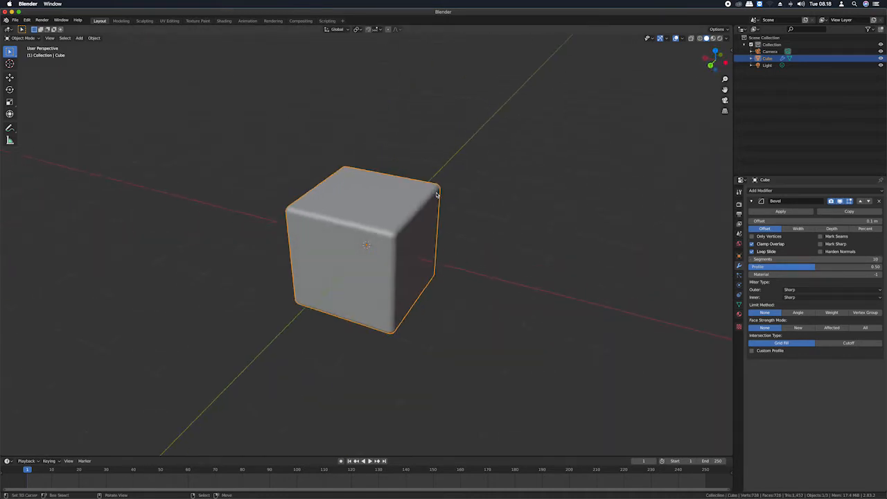
Apply smooth shading to the bevelled cube and check its surface from several sides.
right_click(418, 198)
left_click(417, 198)
scroll(455, 211, "up", 10)
scroll(455, 211, "down", 5)
scroll(456, 211, "right", 10)
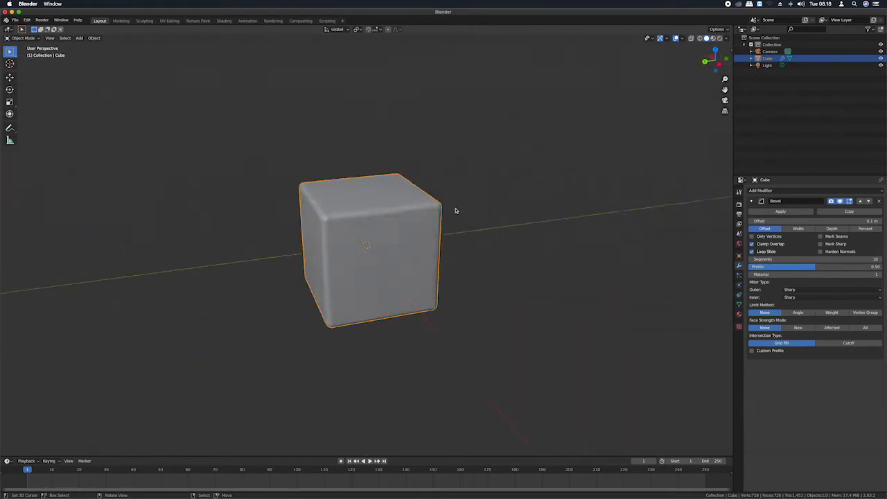
scroll(455, 211, "right", 8)
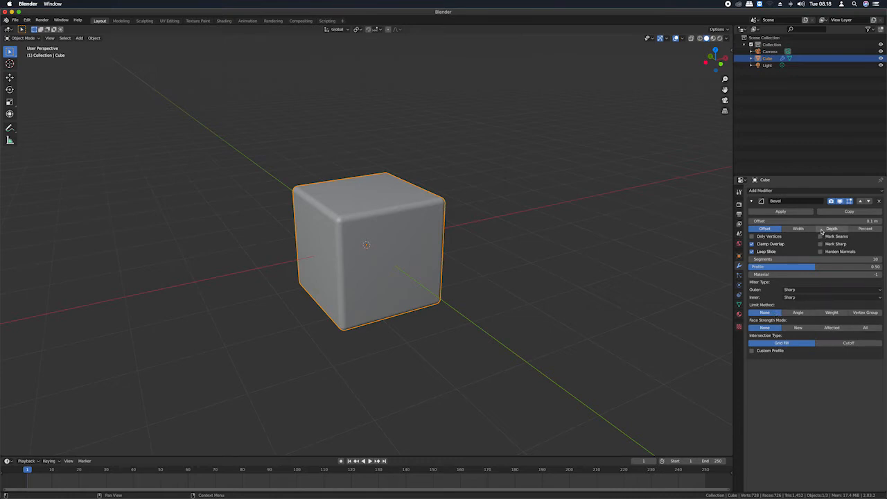
Remove the Bevel modifier from the cube and return the cube to flat shading.
left_click(880, 201)
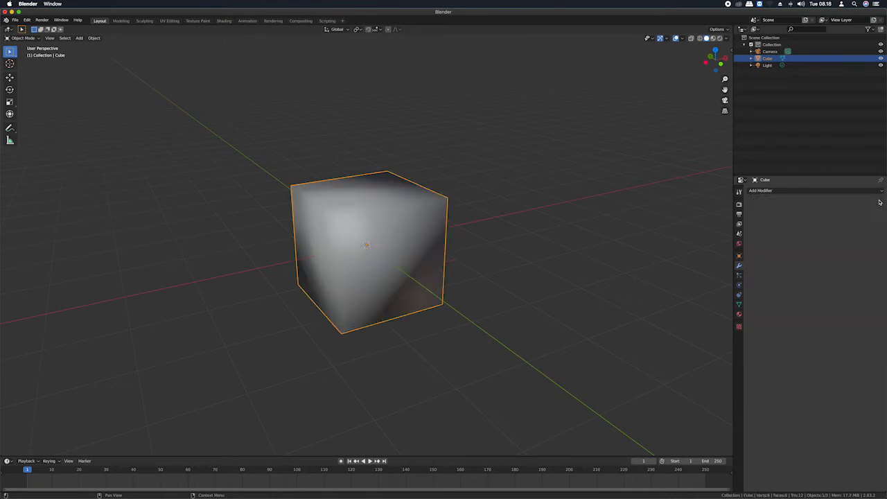
right_click(451, 219)
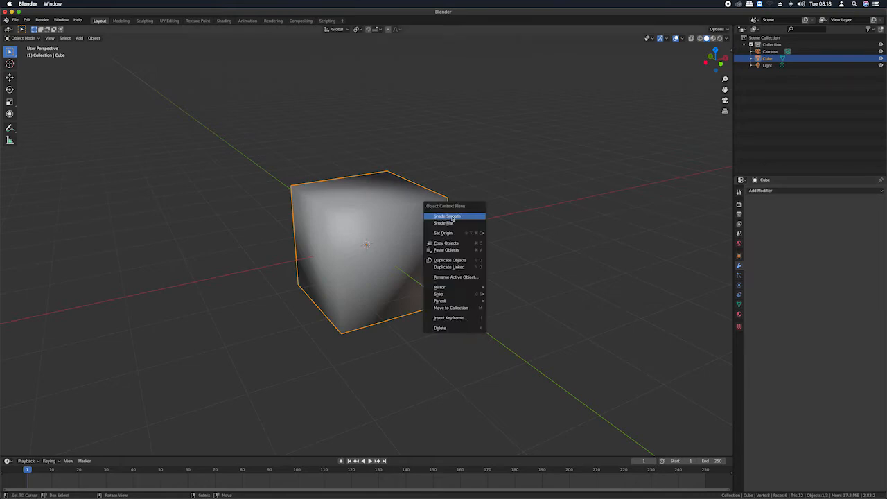
left_click(455, 224)
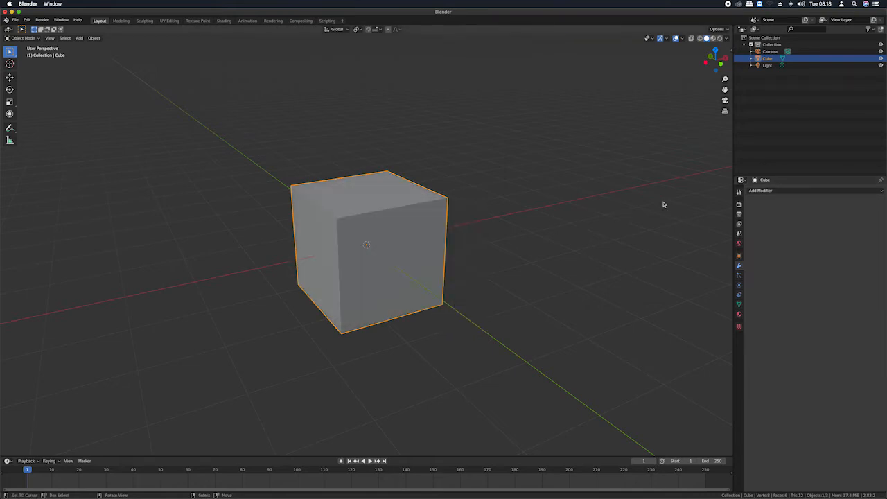
Add a Boolean modifier to the cube and remove it again.
left_click(775, 193)
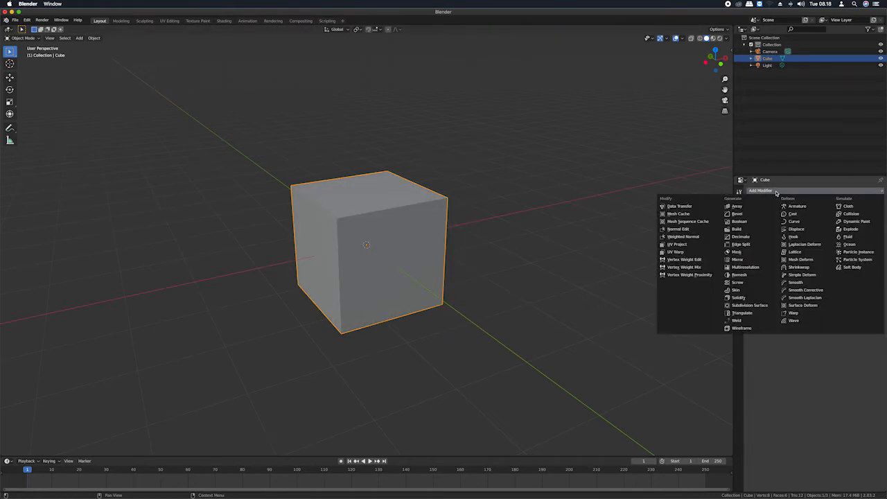
left_click(752, 222)
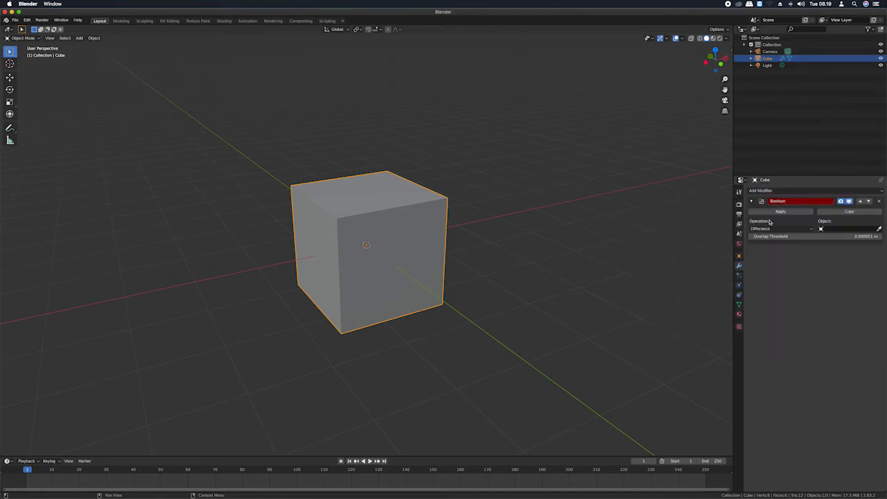
left_click(879, 202)
Add a cylinder at the cube's centre, narrow it and stretch it along Z until it protrudes above and below the cube.
scroll(545, 242, "right", 5)
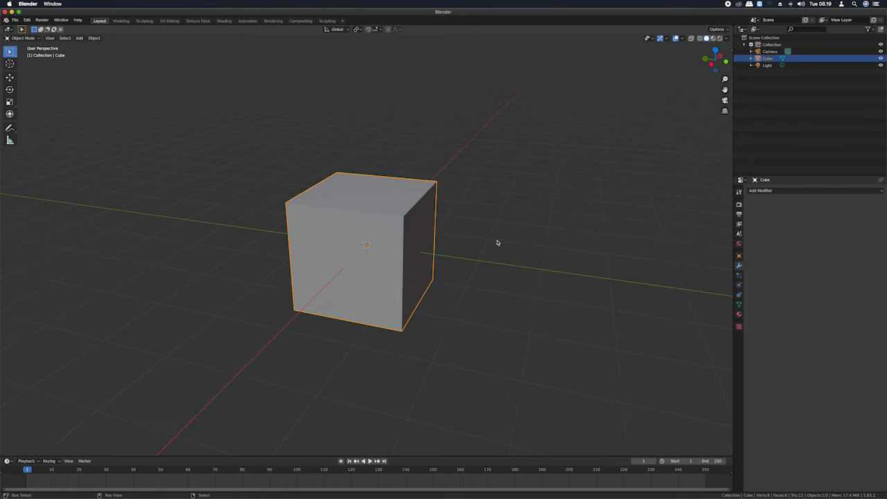
key("shift+a")
mouse_move(497, 241)
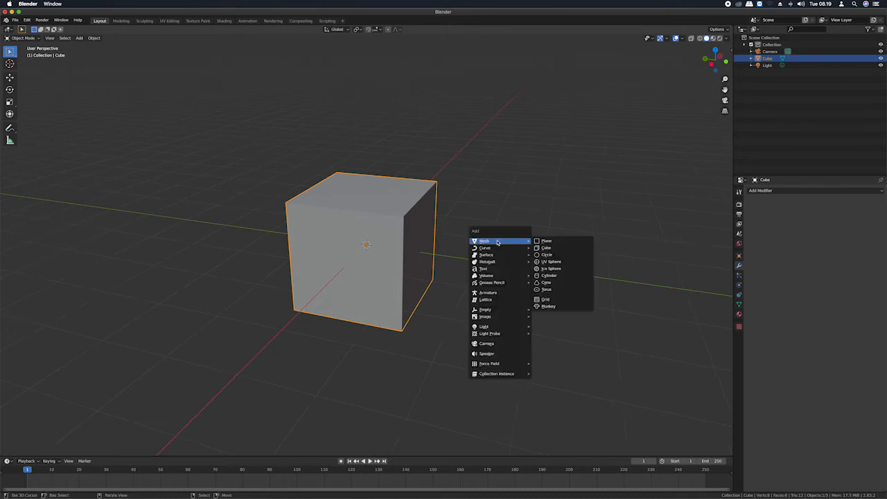
left_click(551, 278)
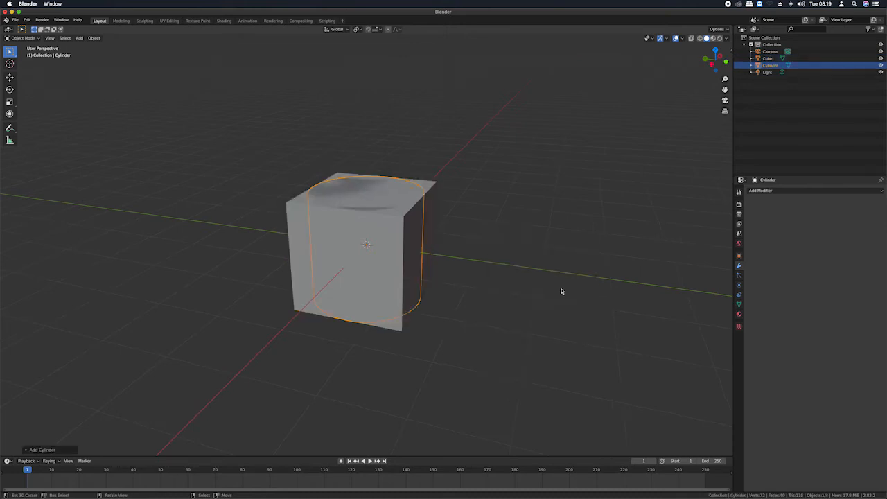
key("s")
key("z")
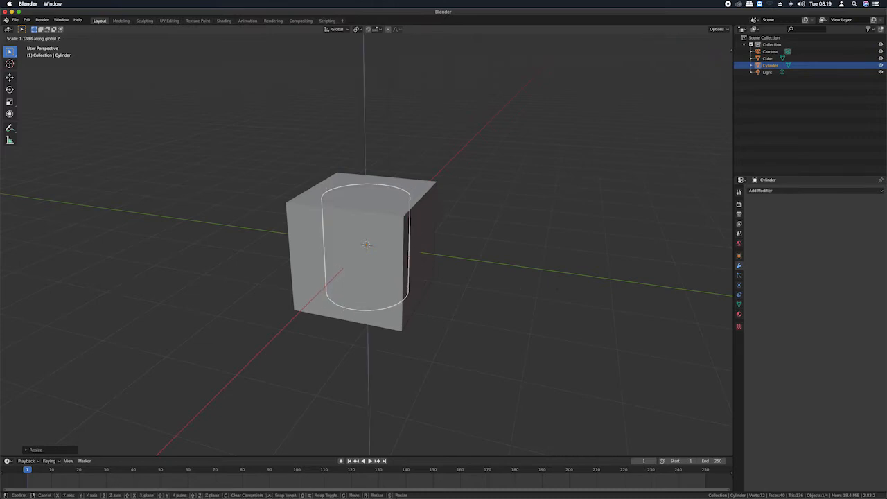
left_click(75, 385)
middle_click_drag(349, 348, 339, 344)
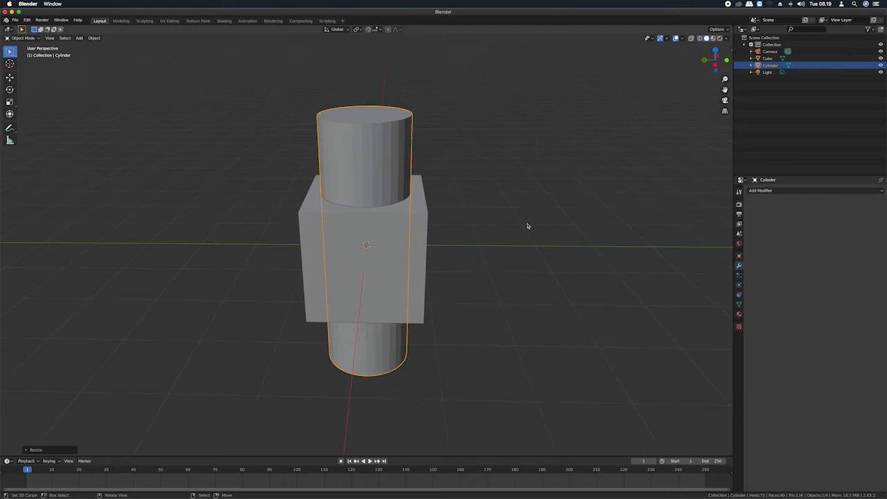
Duplicate the cube and cylinder together twice along the Y axis, placing one pair on each side of the original.
left_click(422, 222, "shift")
scroll(424, 223, "left", 1, "shift")
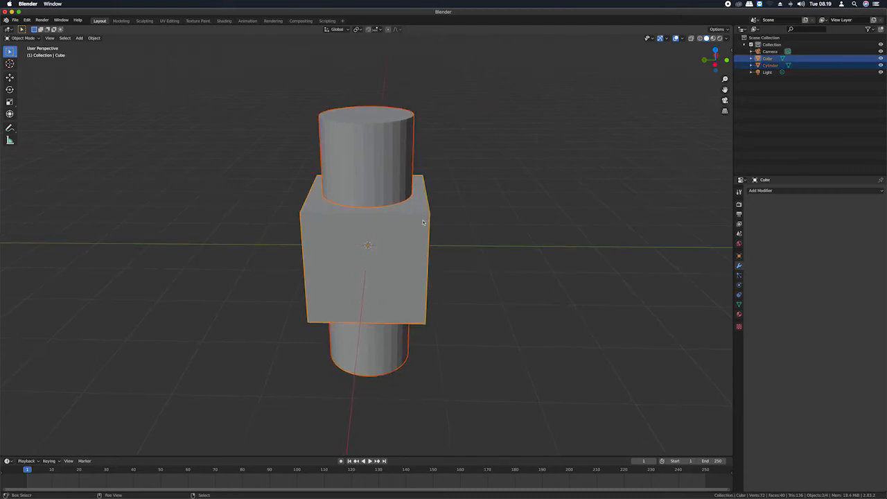
key("shift+d")
key("y")
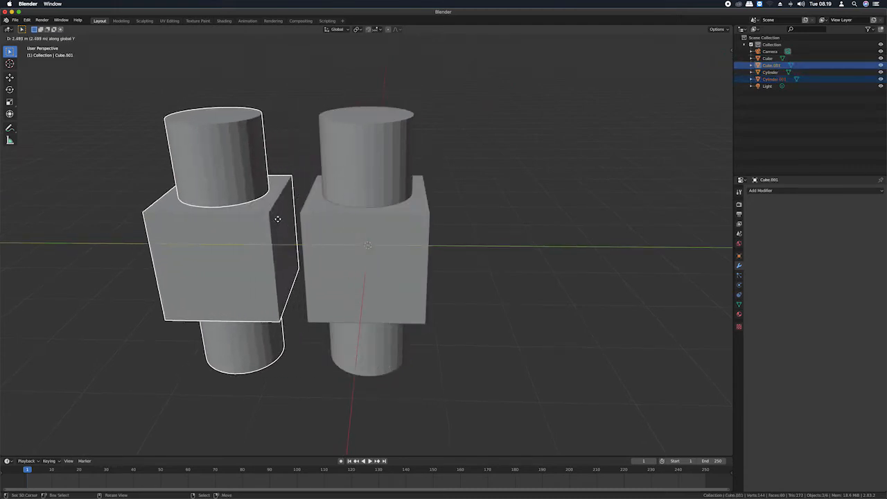
left_click(204, 219)
key("shift+d")
key("y")
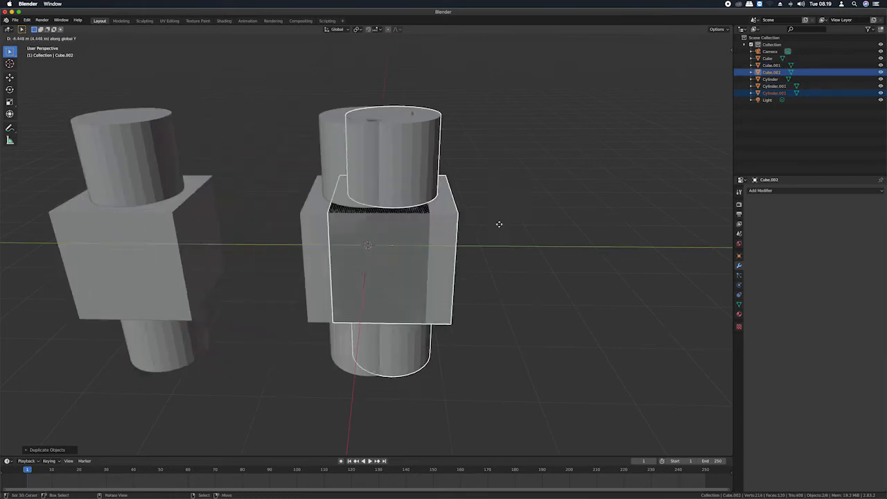
left_click(659, 227)
key("alt+a")
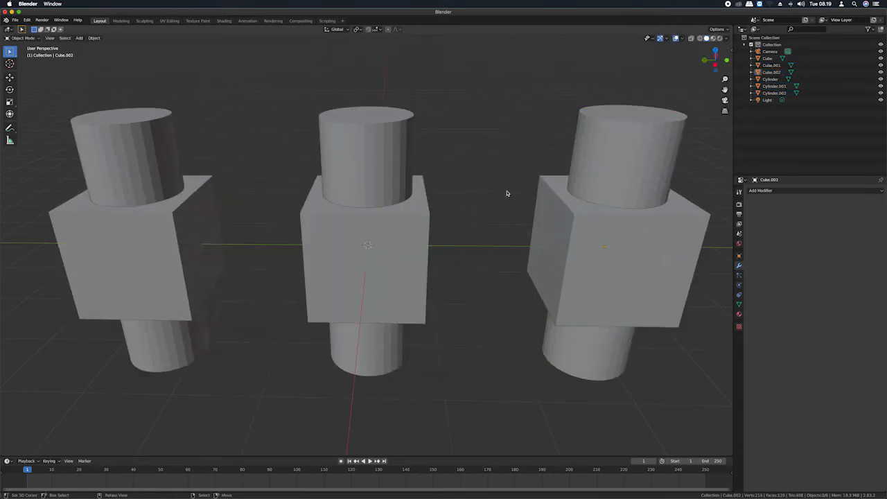
Add a Boolean modifier to Cube.001 with the Difference operation and Cylinder.001 as its object, leaving the modifier unapplied.
left_click(204, 233)
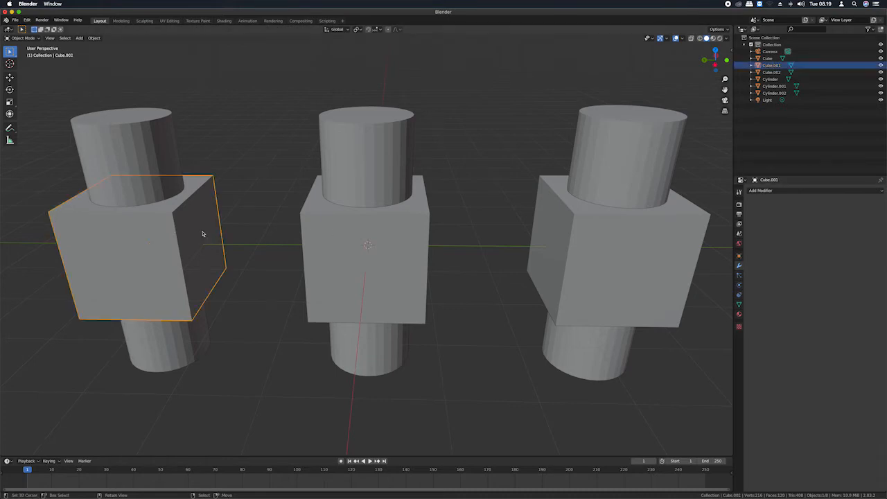
left_click(846, 191)
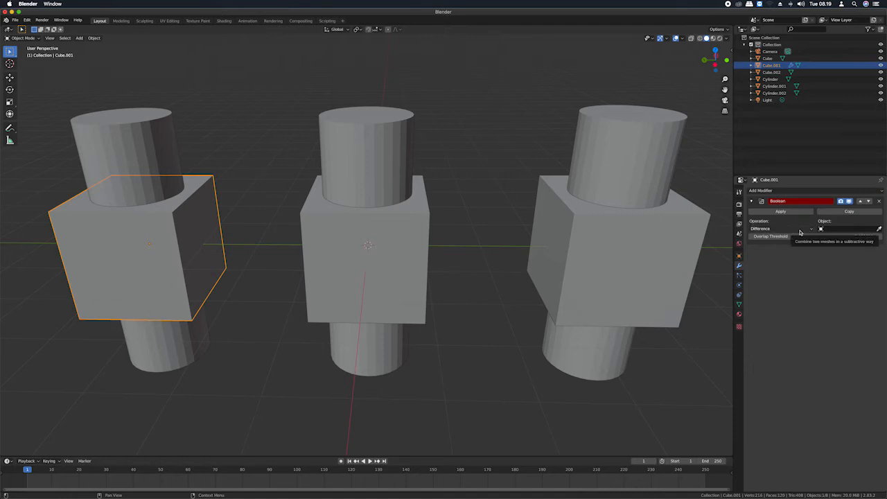
left_click(865, 230)
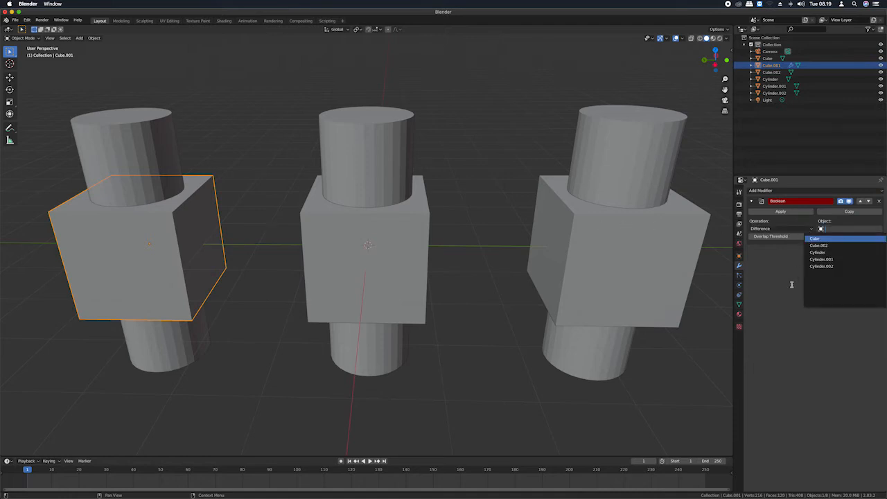
left_click(878, 230)
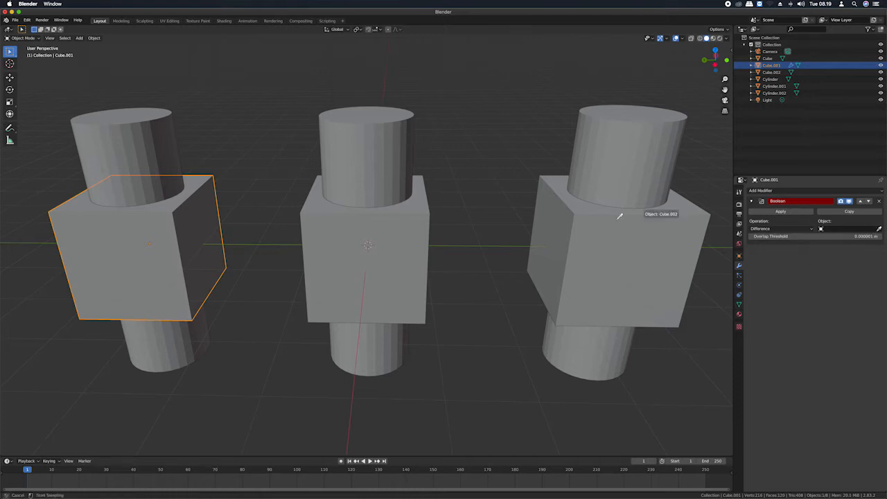
left_click(151, 133)
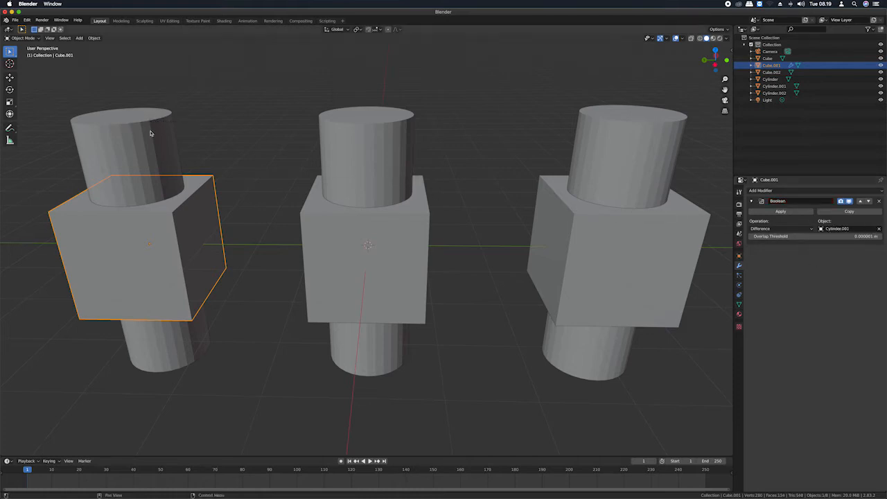
left_click(780, 211)
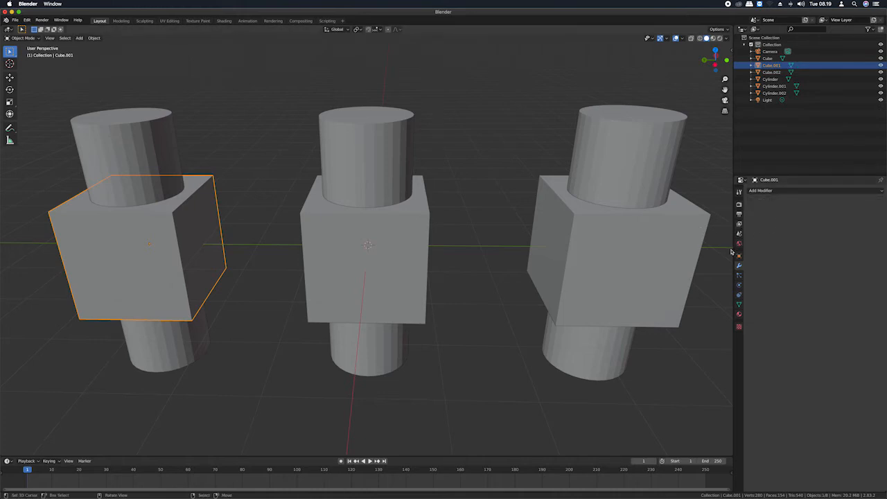
key("super+z")
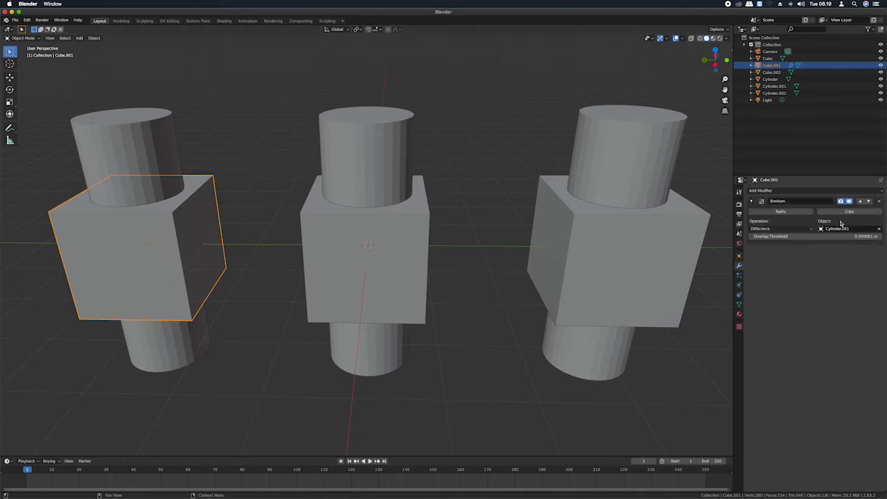
Examine the cylindrical cut inside Cube.001 in wireframe display, and return to solid shading.
key("shift+z")
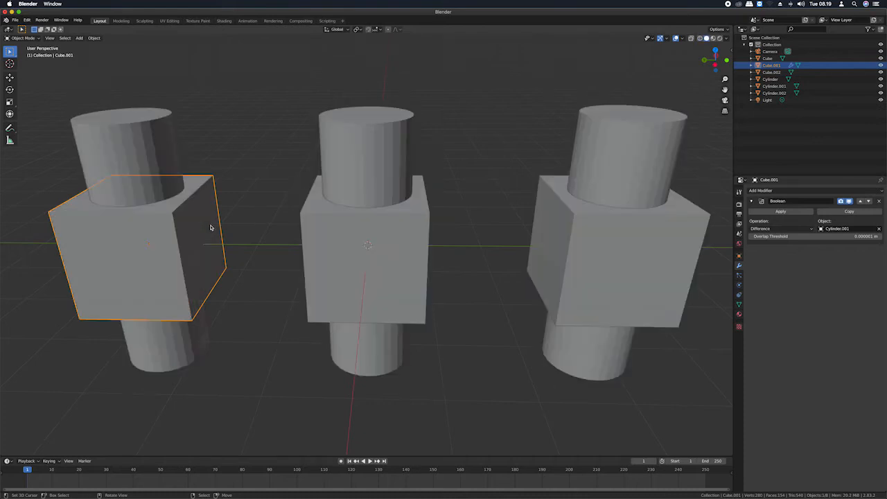
key("shift+z")
key("shift+z")
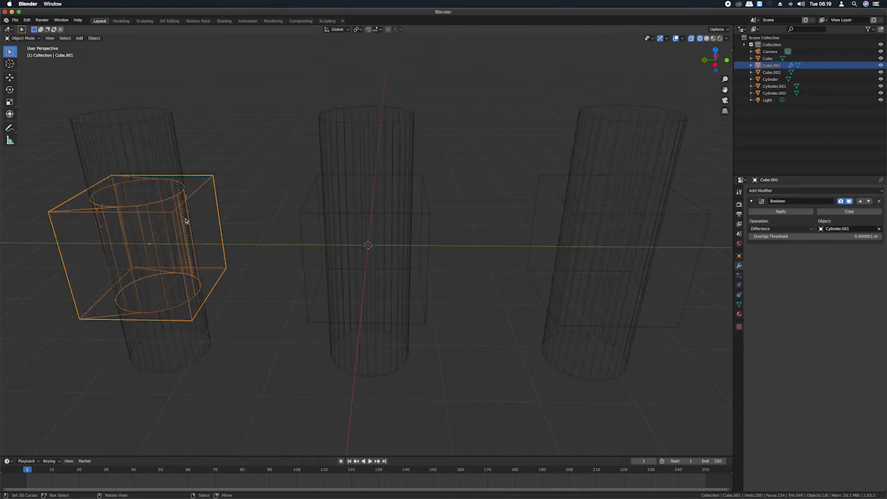
scroll(167, 213, "down", 5)
scroll(166, 212, "up", 6)
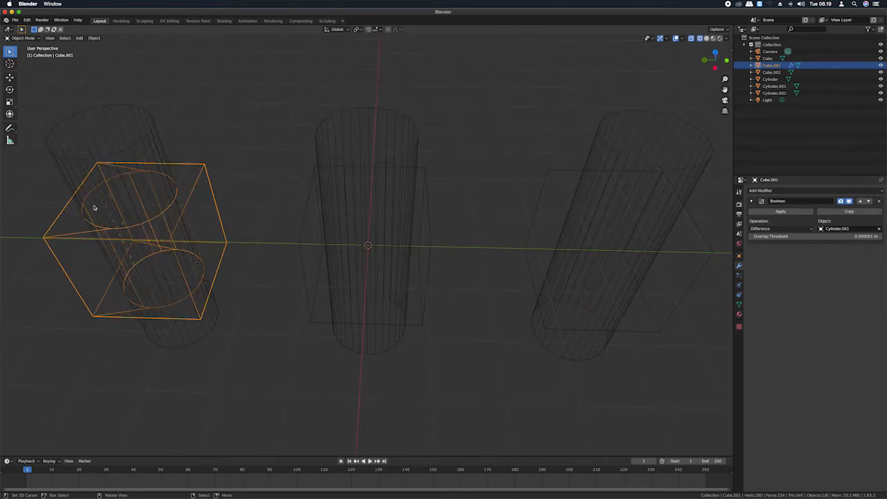
middle_click_drag(176, 287, 192, 276)
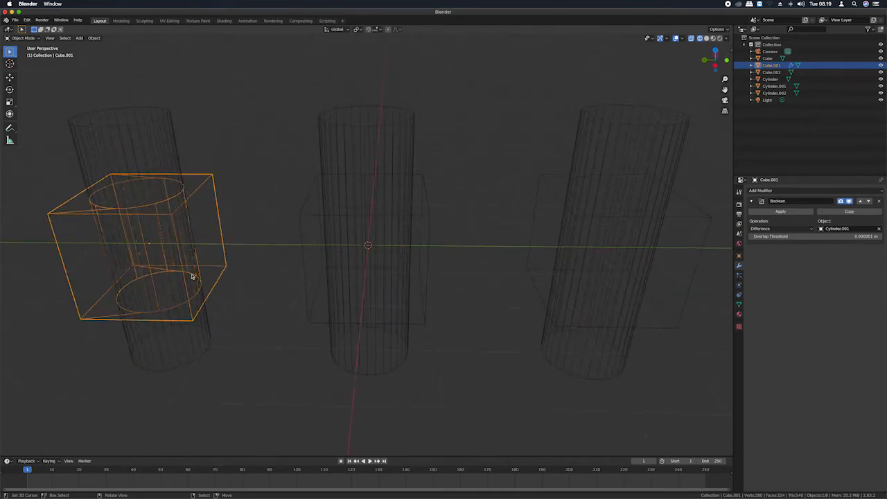
key("shift+z")
left_click(145, 174)
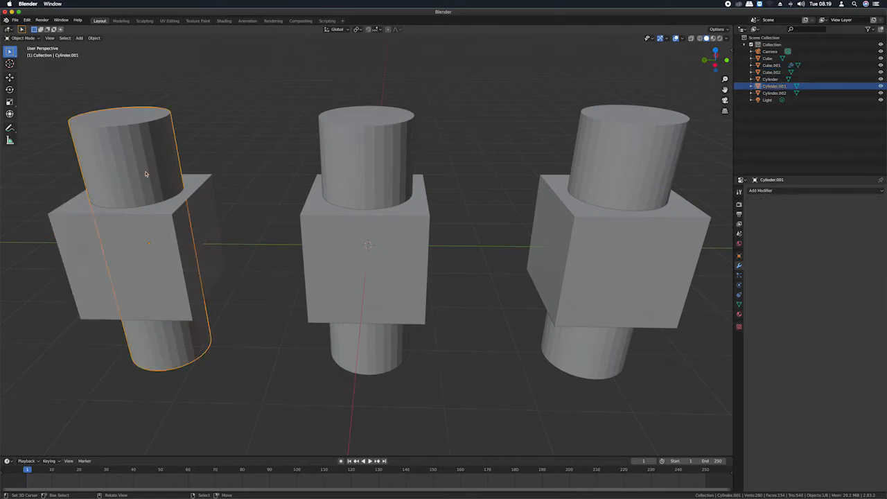
key("g")
key("z")
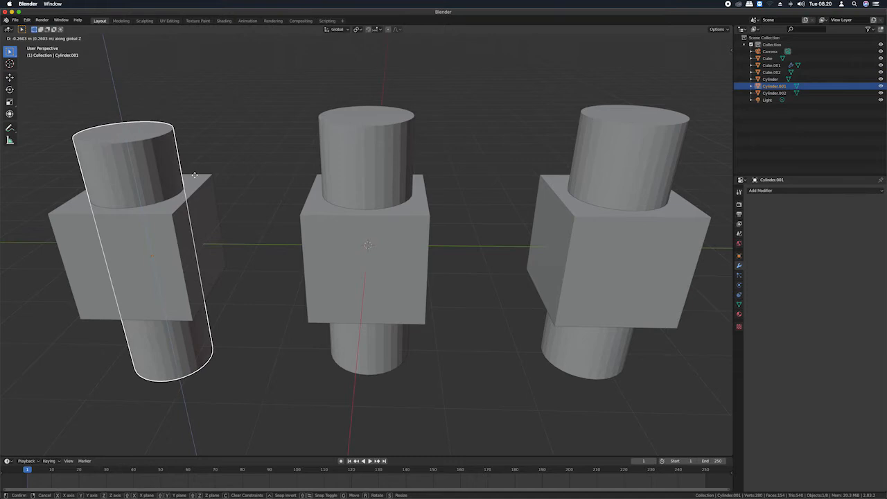
key("Escape")
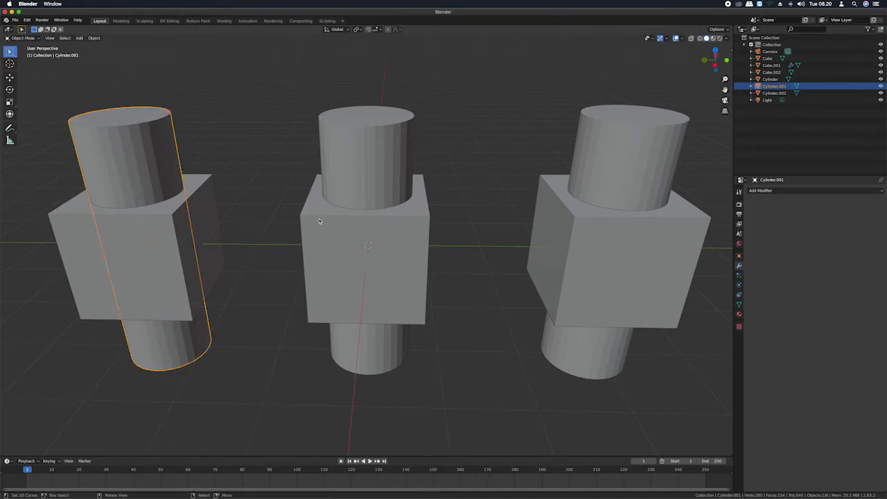
Apply the Boolean modifier on Cube.001 and delete Cylinder.001.
left_click(207, 203)
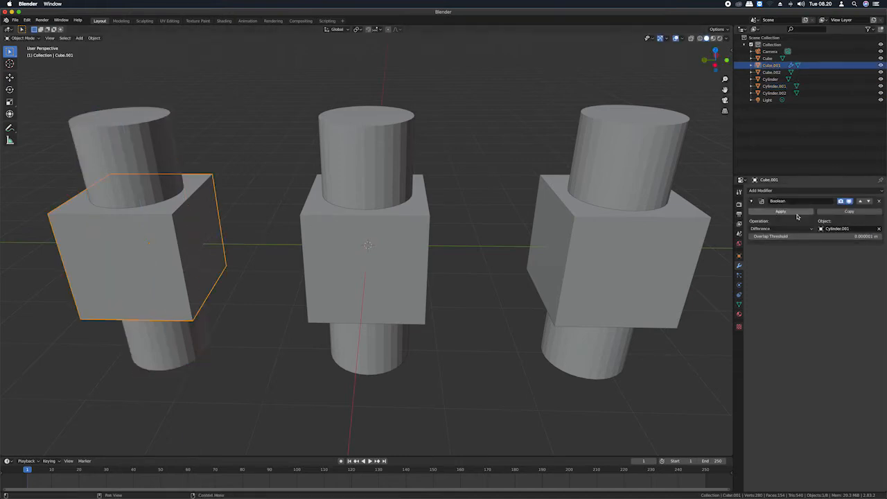
left_click(796, 214)
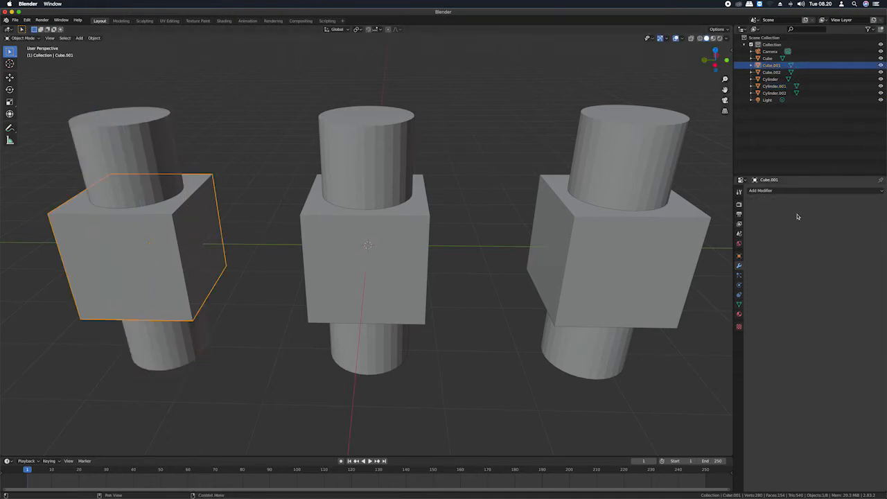
left_click(147, 163)
key("x")
left_click(241, 179)
Examine the hole cut through Cube.001 from different viewing angles.
scroll(175, 194, "down", 10)
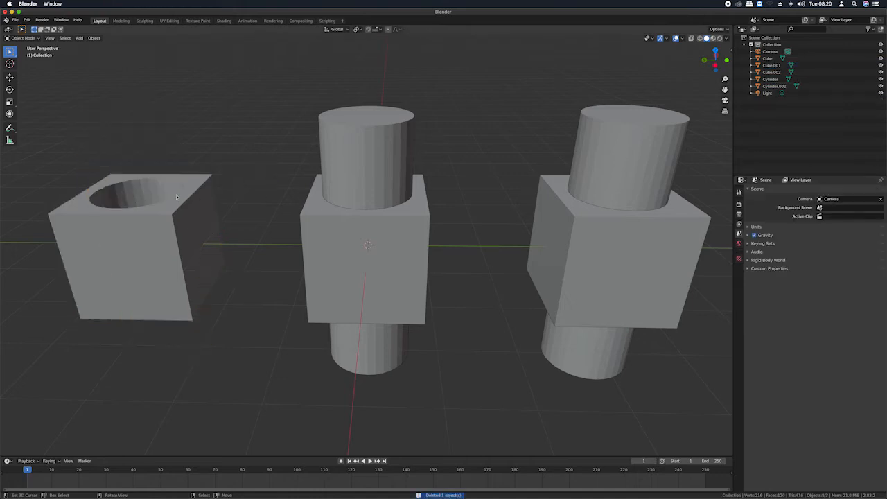
scroll(176, 197, "left", 10)
scroll(176, 197, "right", 10)
scroll(176, 197, "down", 8)
scroll(176, 197, "up", 6)
left_click(176, 194)
scroll(301, 208, "left", 3)
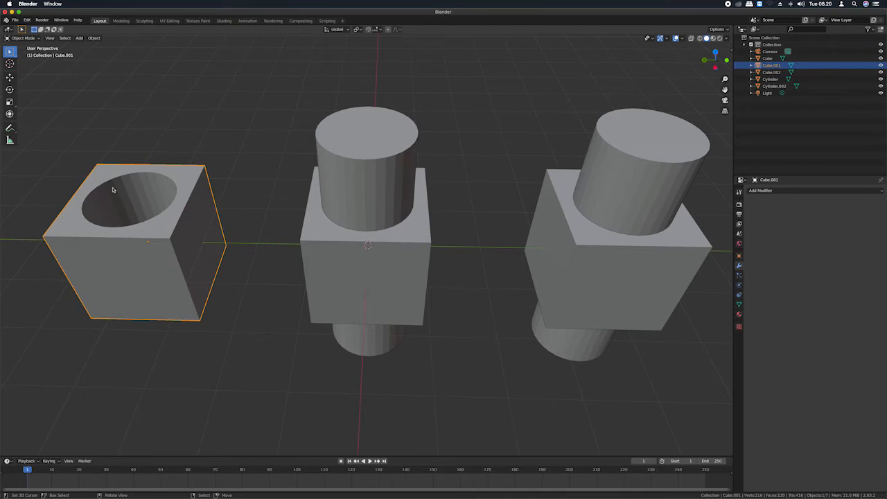
Add a Boolean modifier to the middle cube and set its operation to Intersect.
left_click(417, 253)
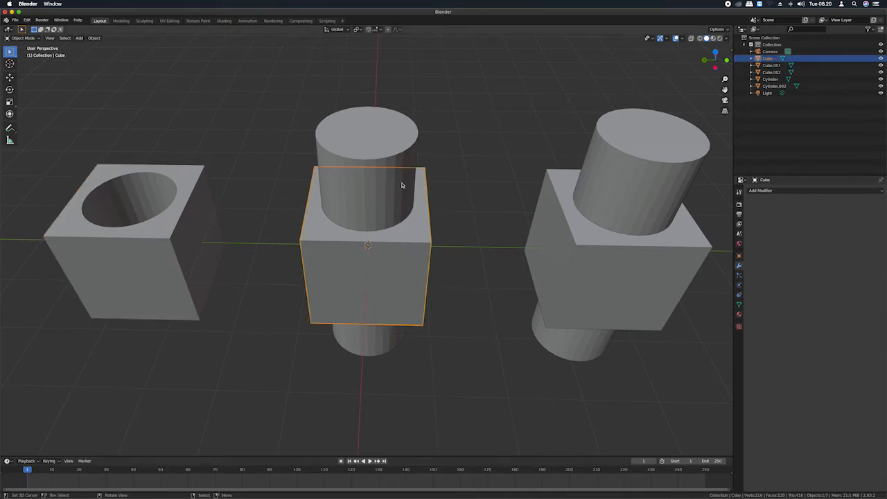
left_click(762, 190)
left_click(746, 225)
left_click(783, 229)
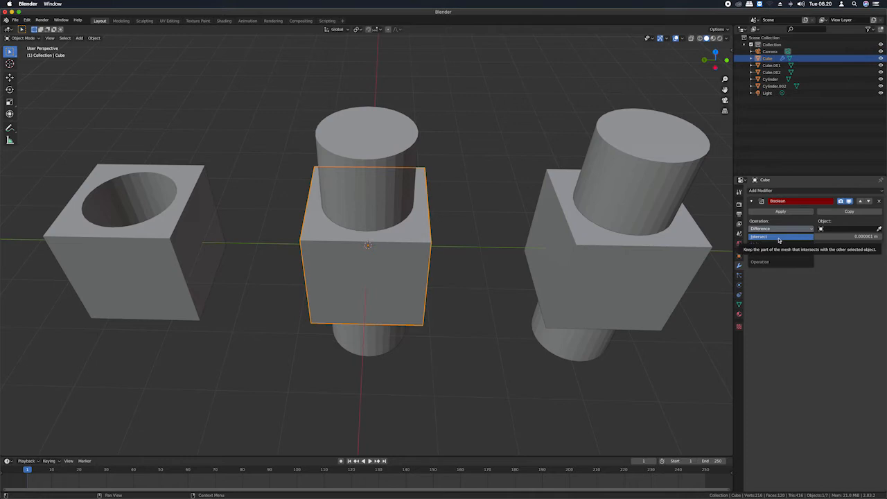
left_click(778, 236)
key("slash")
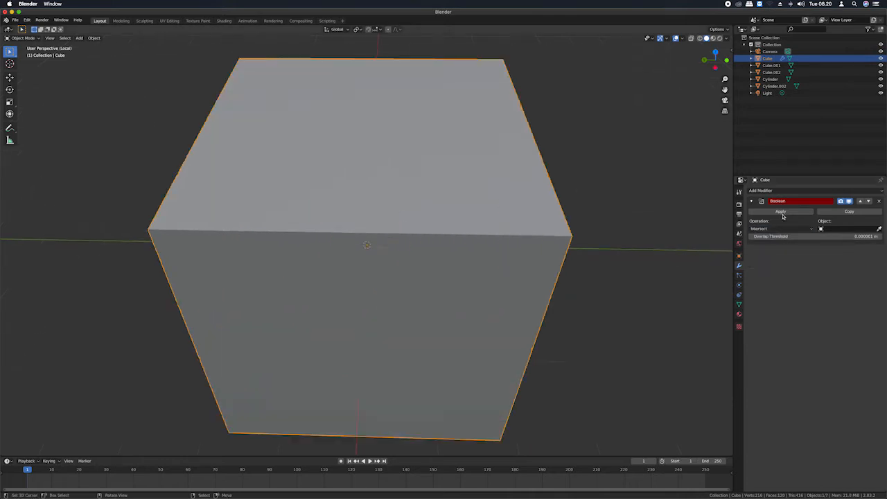
scroll(569, 220, "up", 10)
scroll(569, 221, "down", 4)
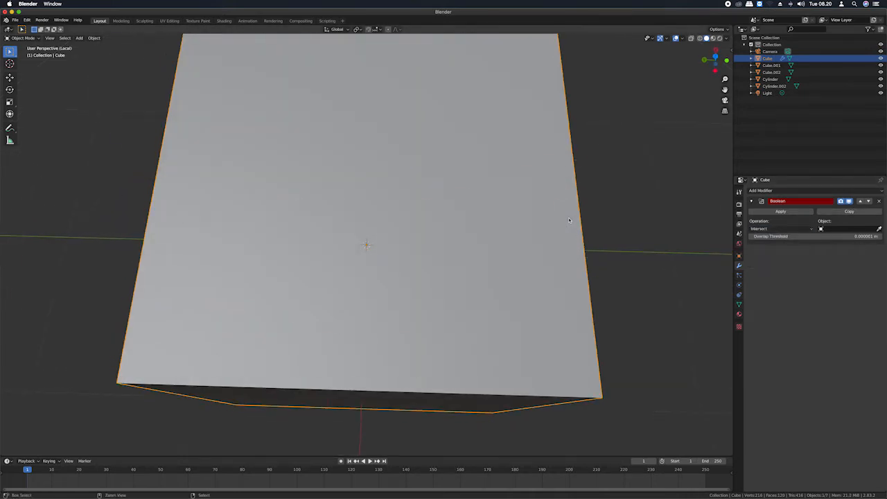
key("slash")
scroll(581, 223, "down", 4)
scroll(581, 222, "down", 8)
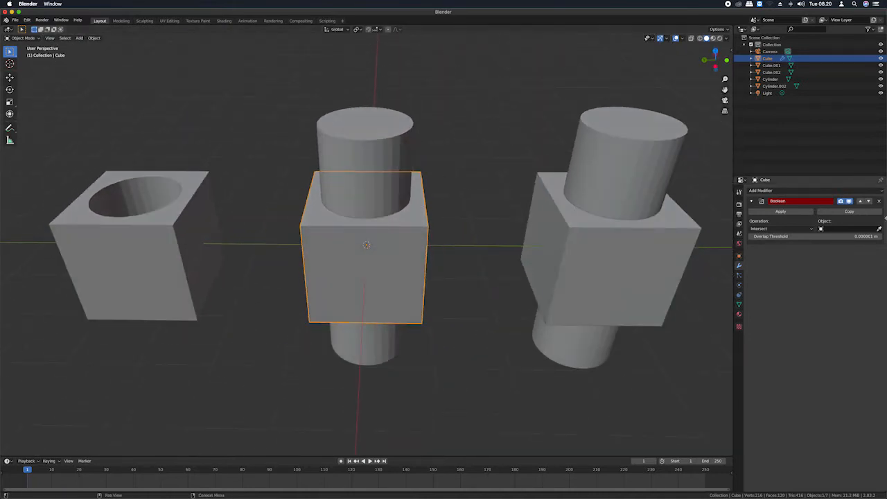
Assign the middle cylinder as the object of the Intersect Boolean and apply the modifier.
left_click(879, 228)
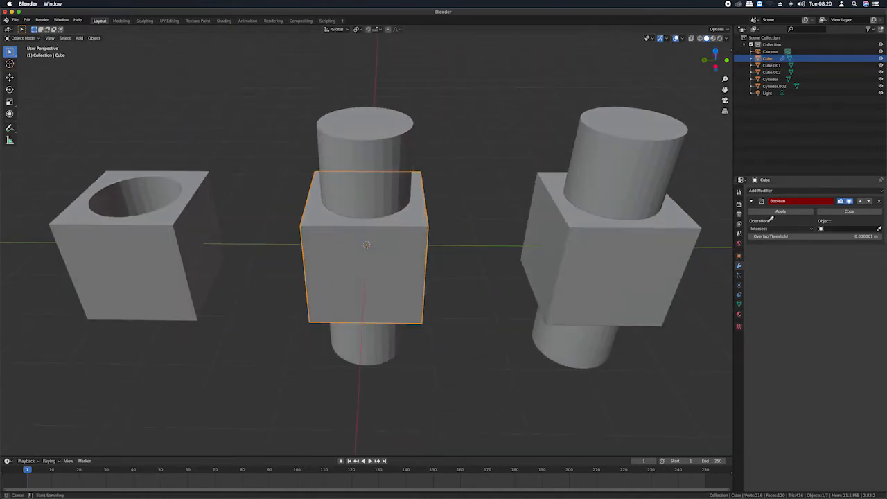
left_click(399, 145)
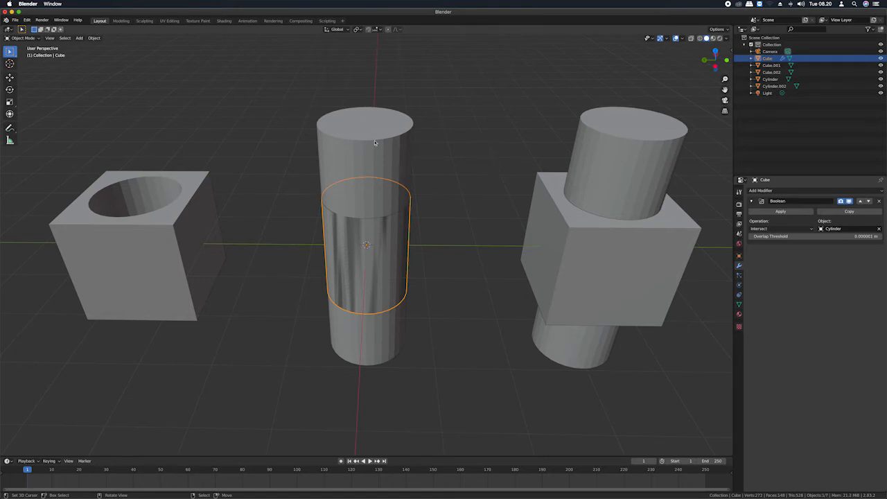
left_click(781, 212)
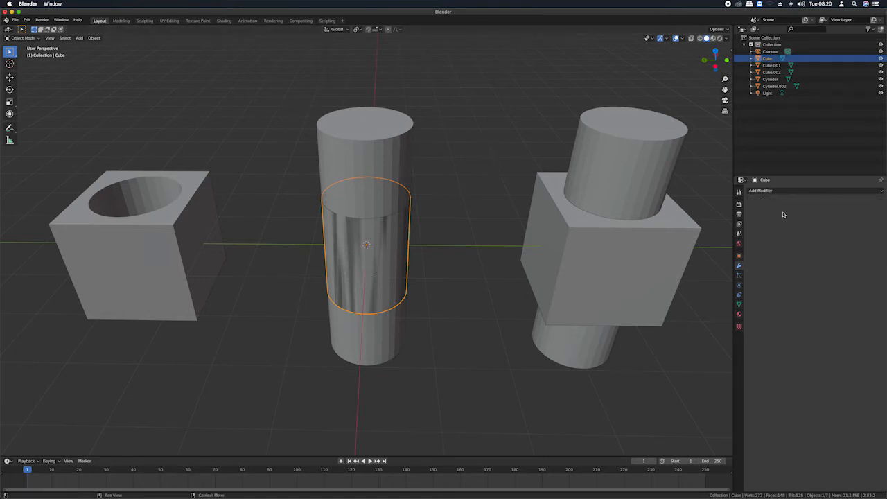
Delete the middle cylinder and select the intersected shape that remains in its place.
left_click(402, 163)
key("x")
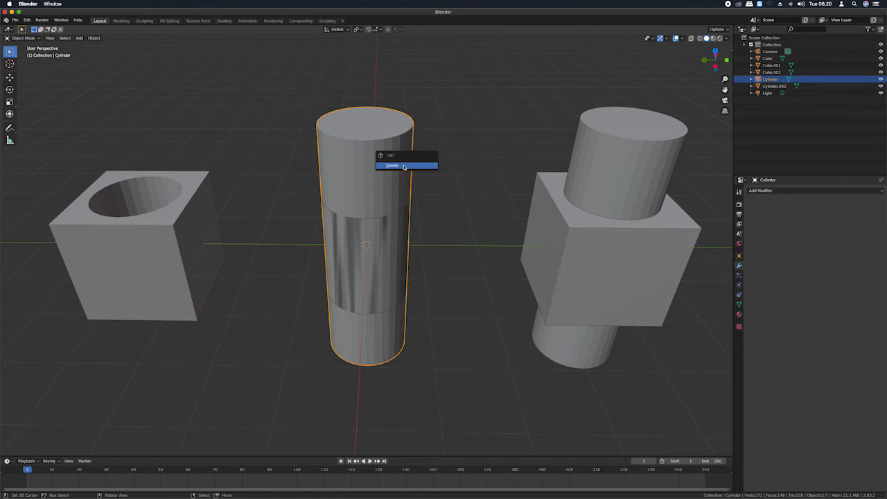
left_click(405, 166)
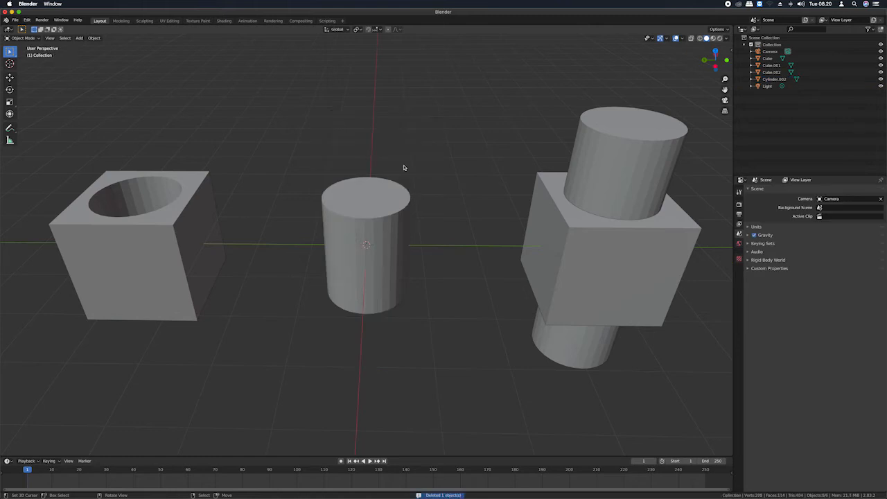
left_click(368, 200)
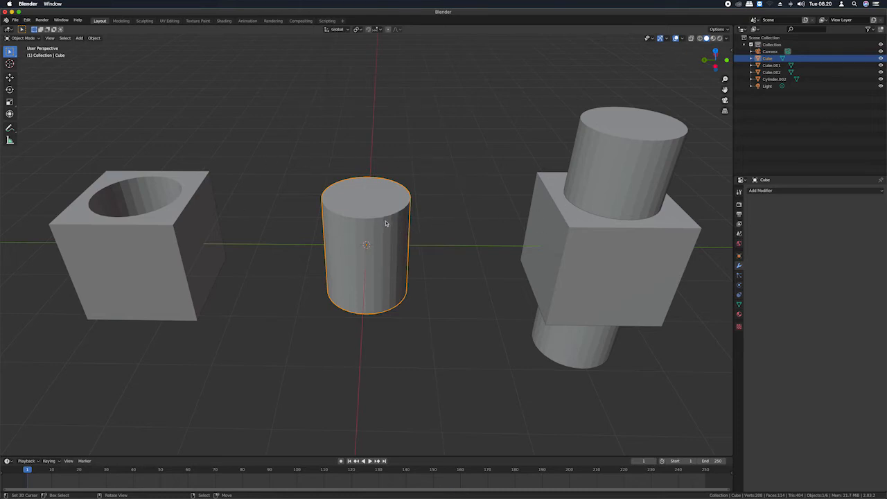
Add a Boolean modifier to Cube.002 with the Union operation and Cylinder.002 as its object.
left_click(652, 233)
left_click(769, 191)
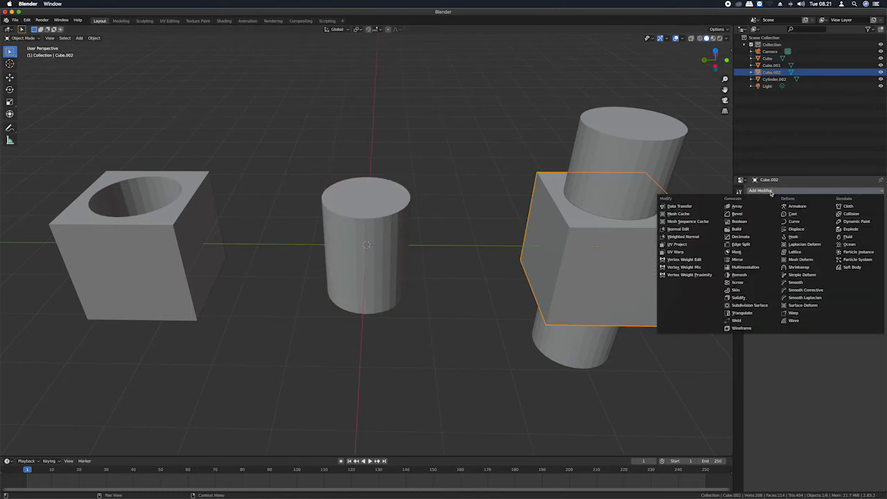
left_click(743, 221)
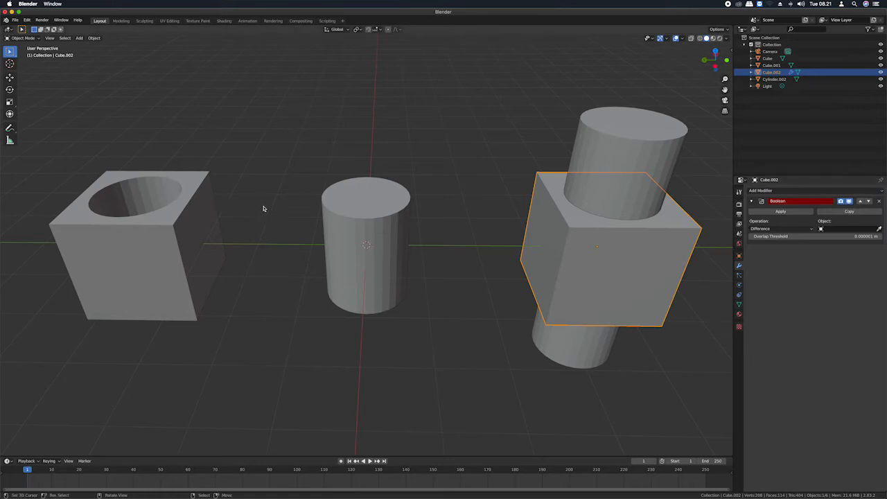
left_click(800, 229)
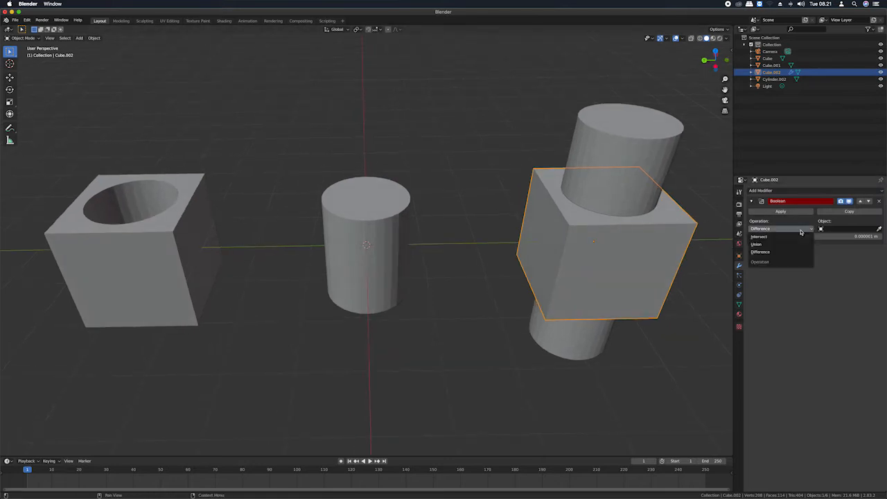
left_click(774, 244)
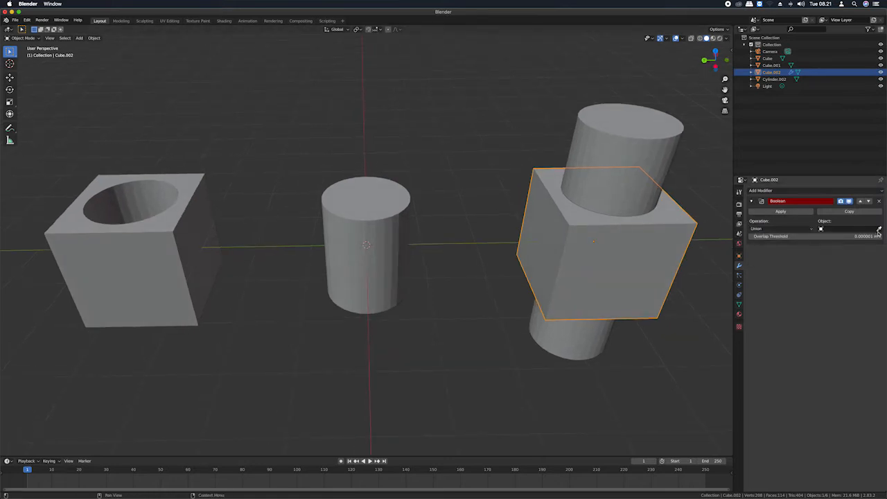
left_click(879, 231)
left_click(667, 129)
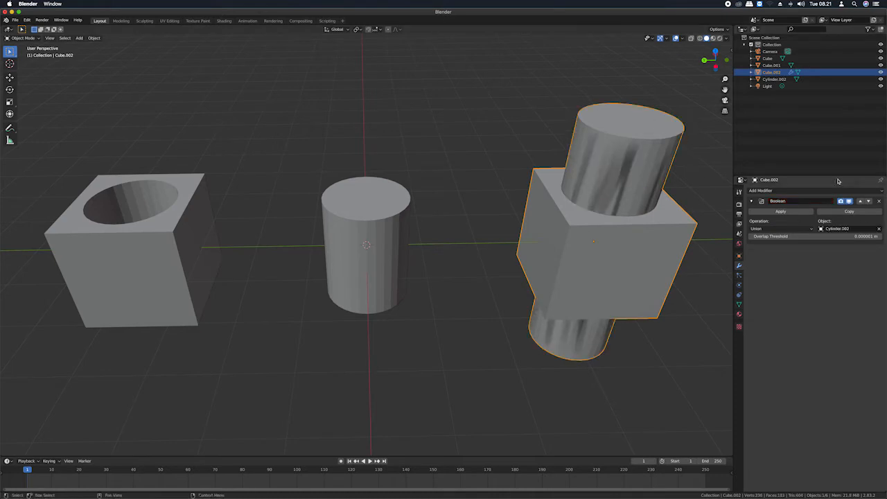
Apply the Union Boolean on Cube.002 and delete the leftover Cylinder.002.
left_click(788, 214)
left_click(639, 156)
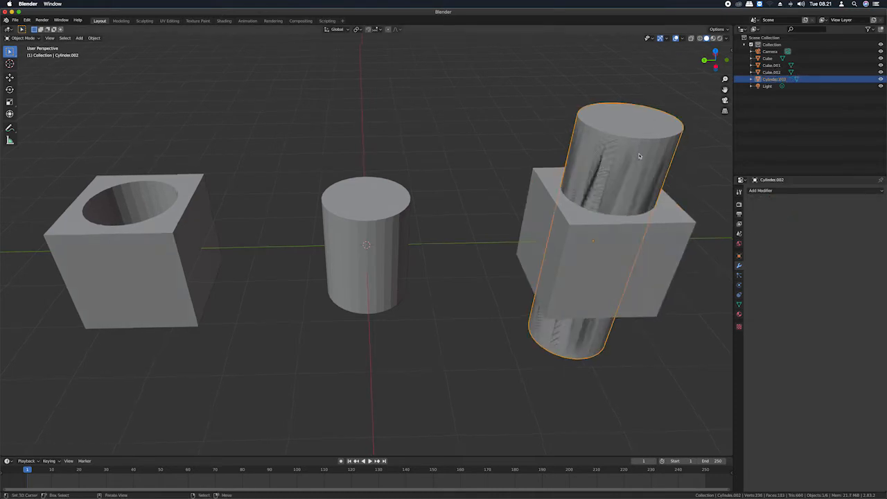
key("x")
left_click(638, 158)
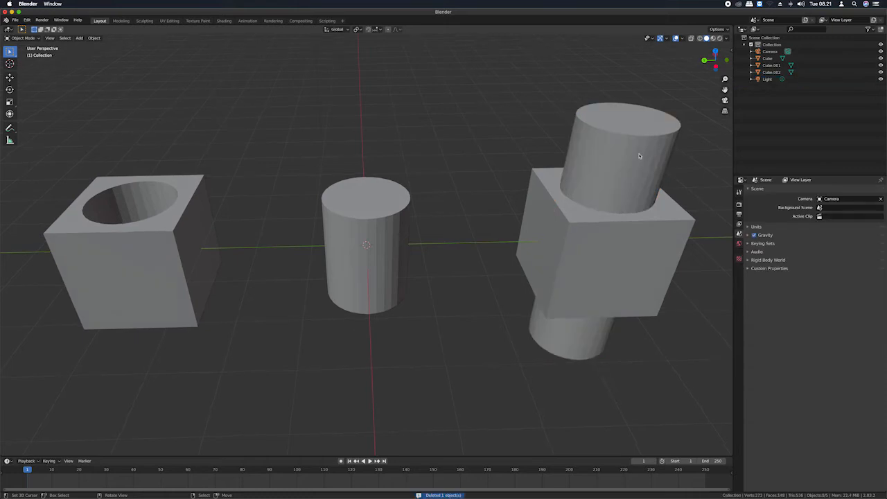
Try moving the united cube and cylinder shape away from its place.
scroll(637, 158, "up", 3)
left_click(668, 199)
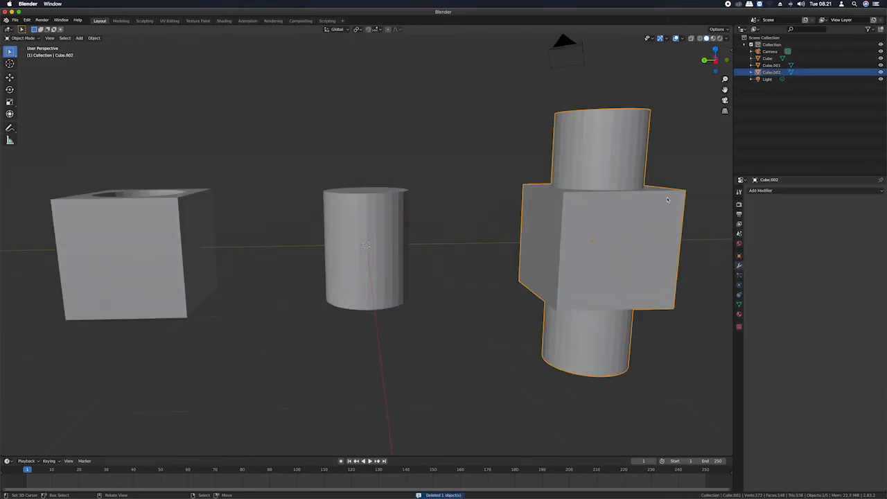
key("g")
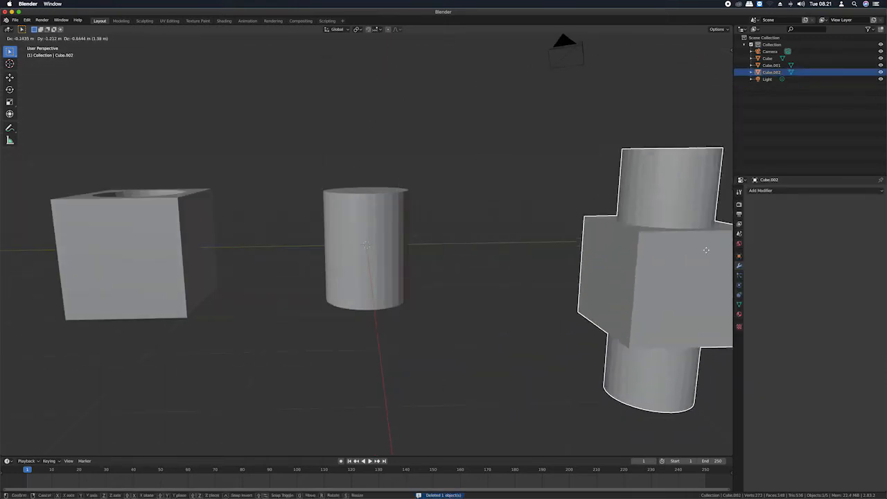
left_click(593, 203)
Examine the united shape's internal geometry in wireframe display and return to solid shading.
scroll(594, 203, "up", 5)
scroll(594, 203, "down", 5)
key("shift+z")
scroll(638, 218, "right", 5)
scroll(638, 217, "right", 10)
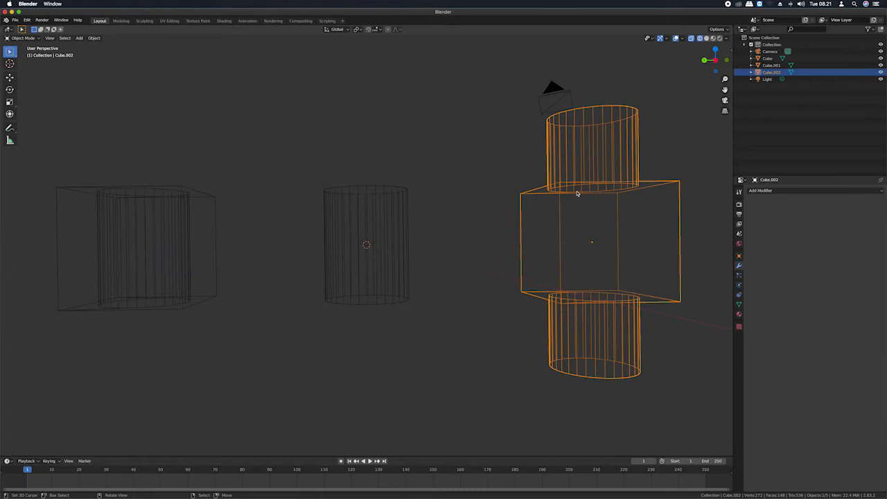
scroll(641, 220, "down", 10)
scroll(655, 219, "up", 3)
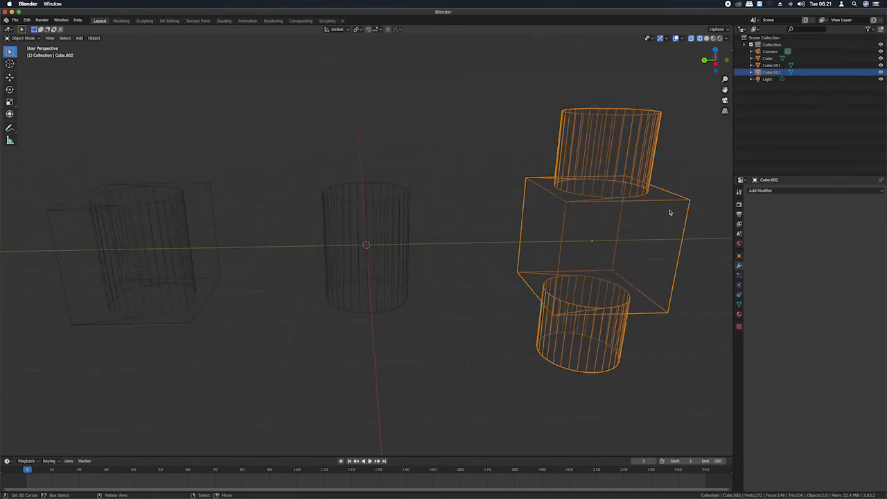
key("shift+z")
scroll(666, 218, "up", 3)
scroll(643, 224, "down", 3)
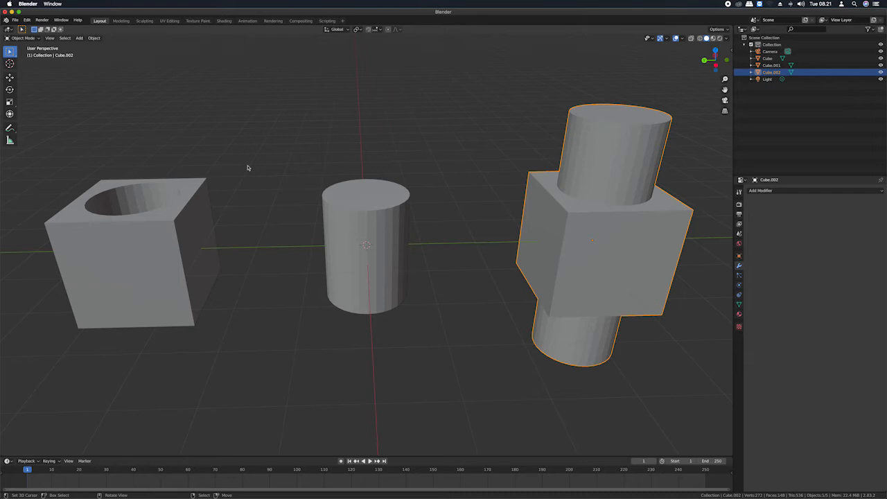
Select the three Boolean results and start a new General file without saving the current scene.
left_click(369, 225, "shift")
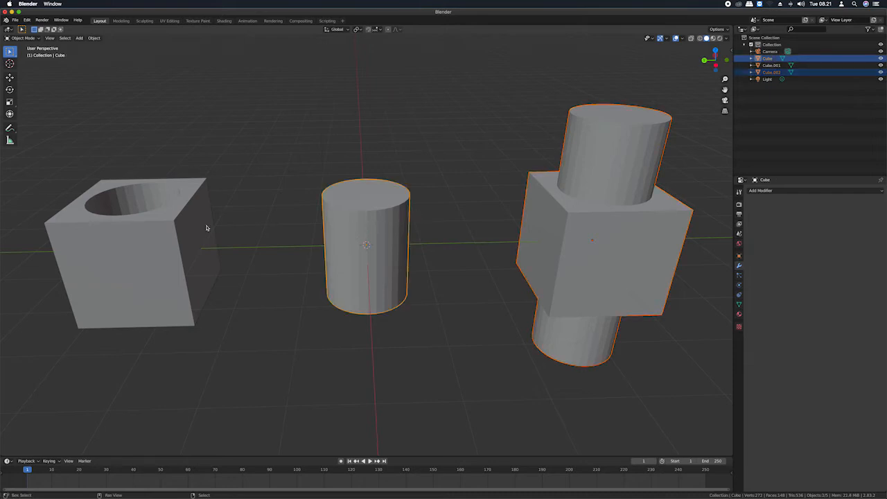
left_click(202, 229, "shift")
key("ctrl+n")
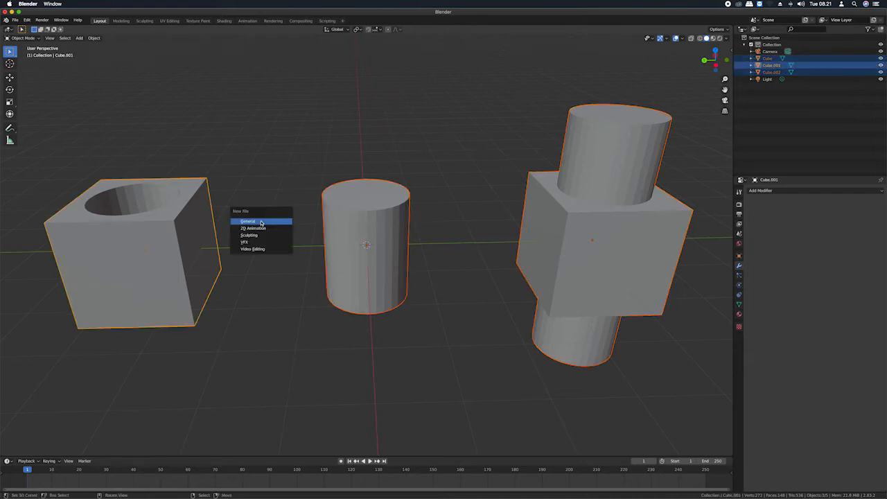
left_click(261, 223)
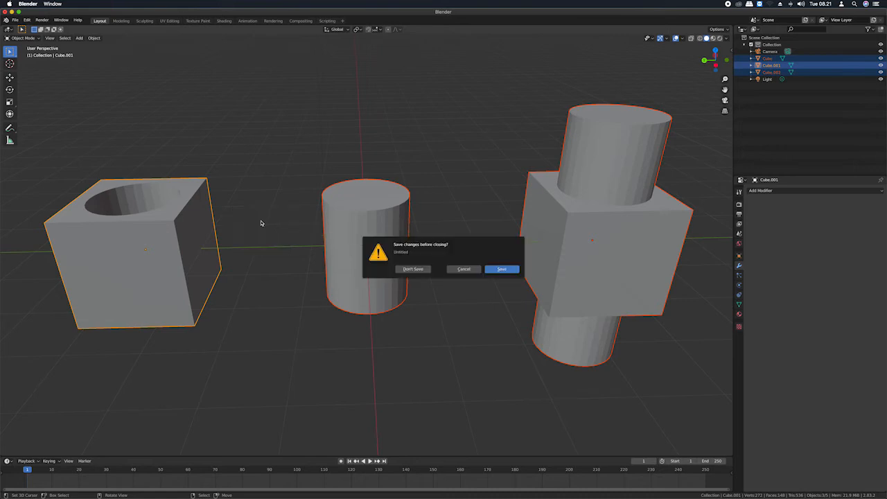
left_click(420, 269)
scroll(525, 220, "up", 3)
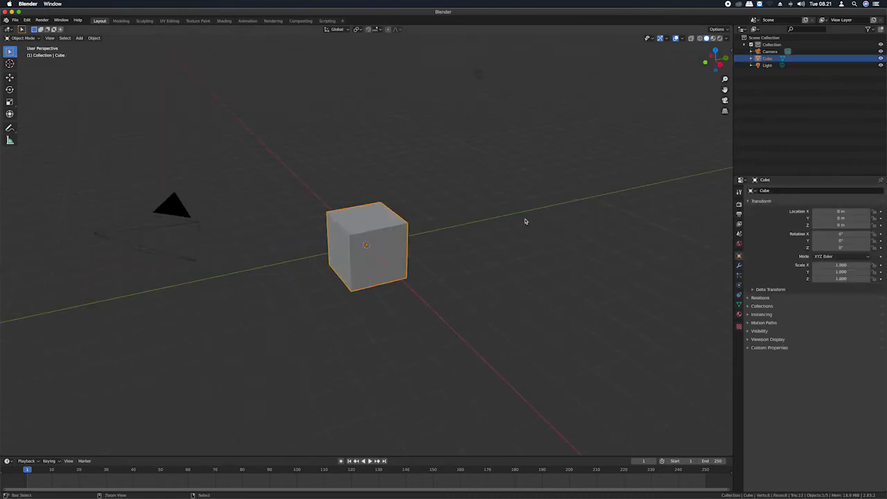
Subdivide the default cube's whole mesh with 5 cuts in Edit Mode and return to Object Mode.
left_click(739, 266)
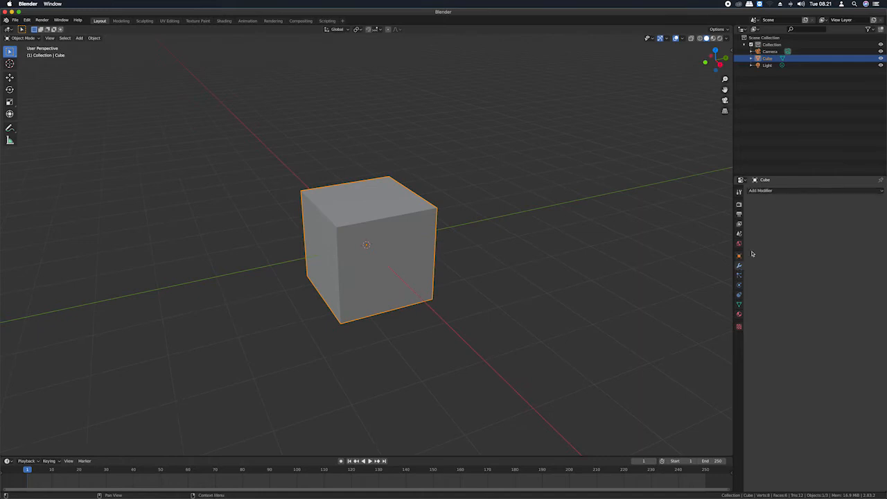
left_click(785, 192)
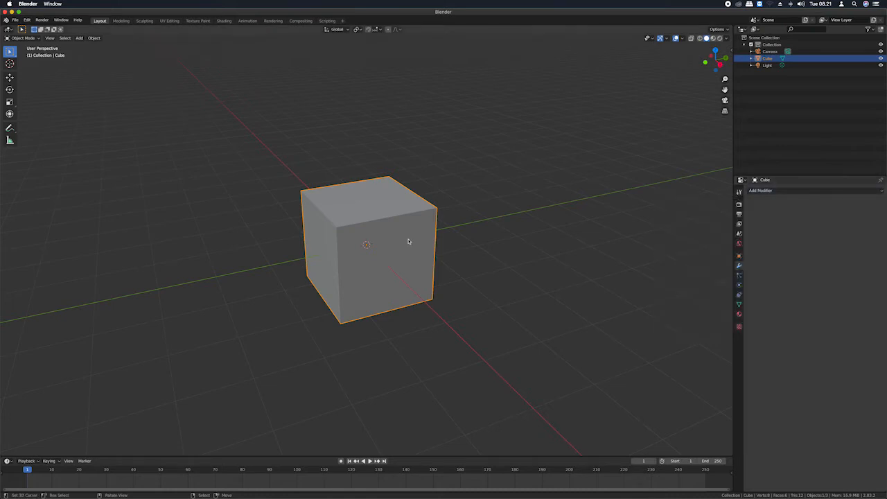
key("Tab")
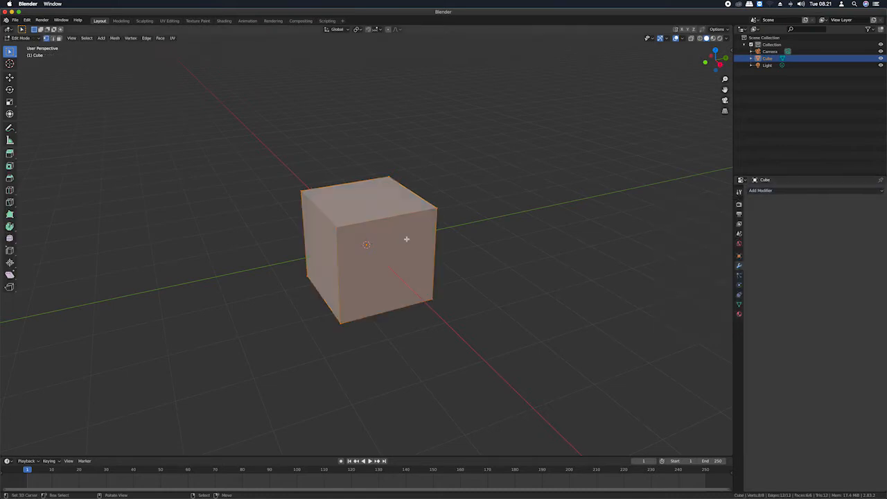
right_click(406, 239)
left_click(407, 241)
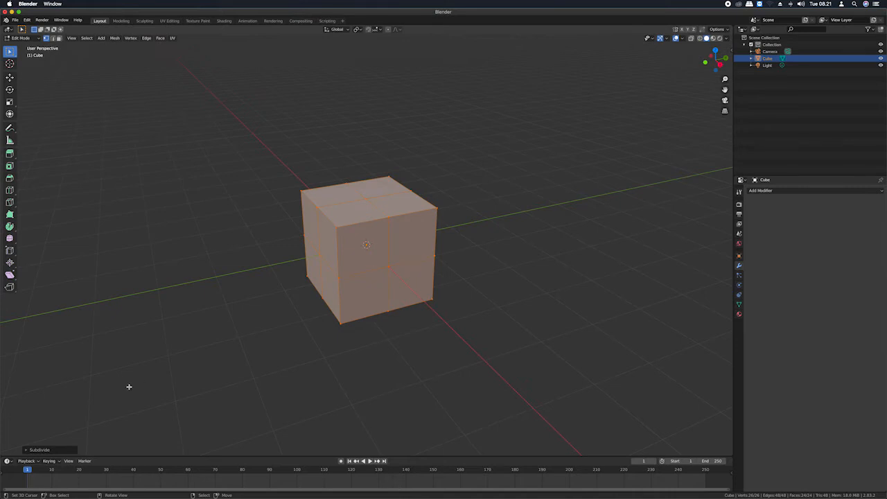
left_click(32, 450)
left_click(113, 403)
left_click(113, 403)
left_click(113, 402)
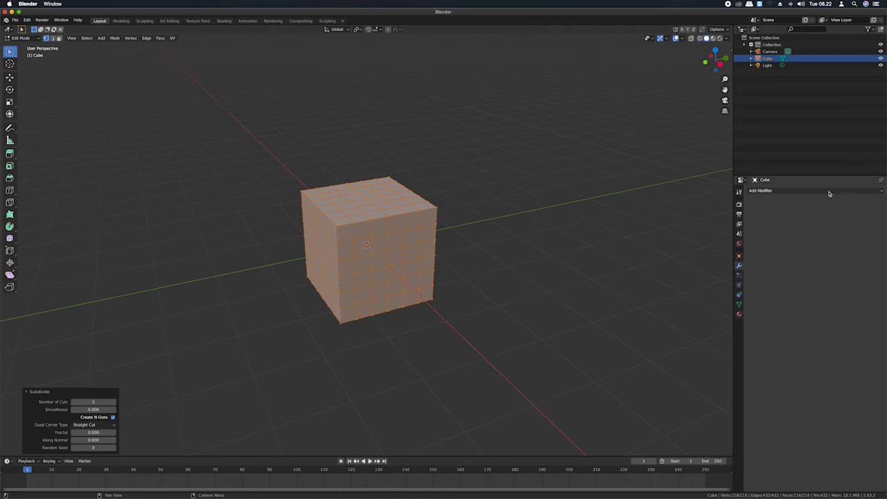
key("Tab")
Add a Build modifier to the subdivided cube, lower Start to about -25, reduce Length and enable Randomize.
left_click(783, 191)
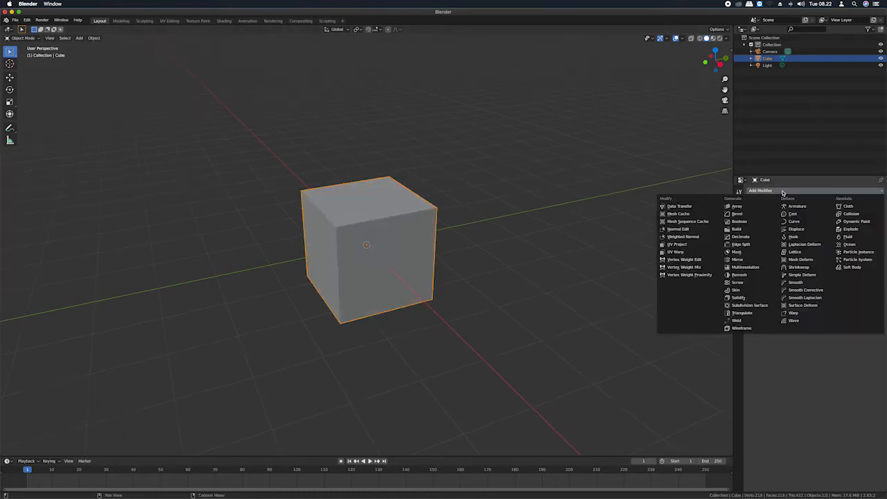
left_click(745, 228)
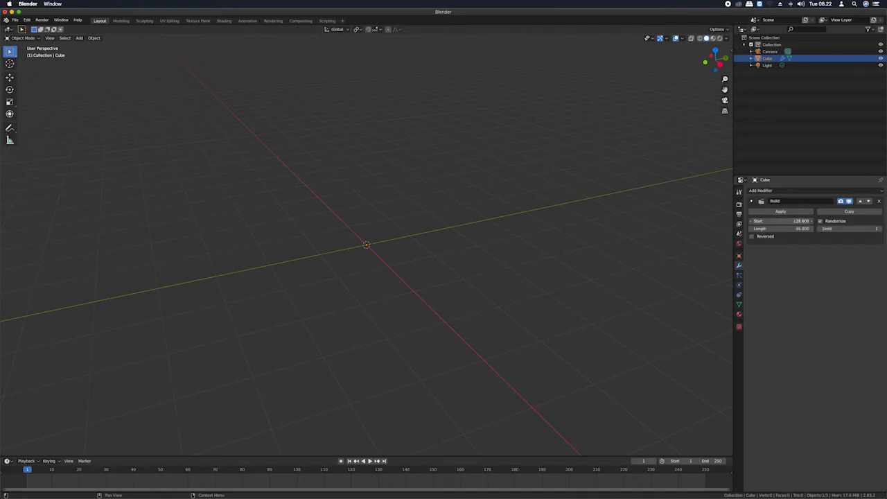
left_click_drag(783, 220, 803, 221)
left_click(820, 222)
left_click(820, 221)
scroll(469, 257, "left", 10)
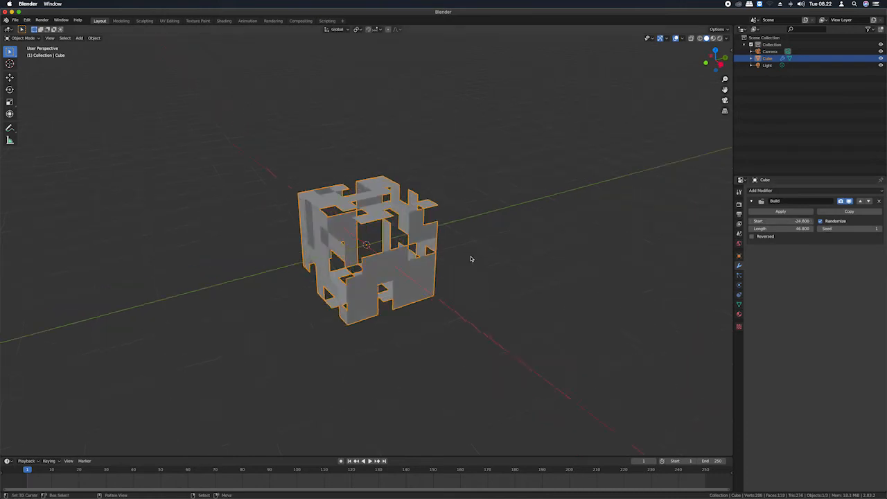
scroll(469, 258, "left", 15)
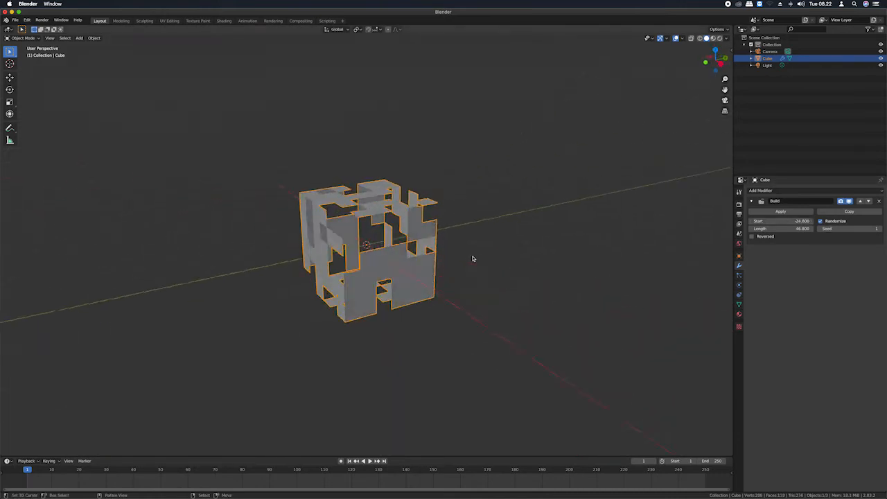
scroll(431, 225, "left", 15)
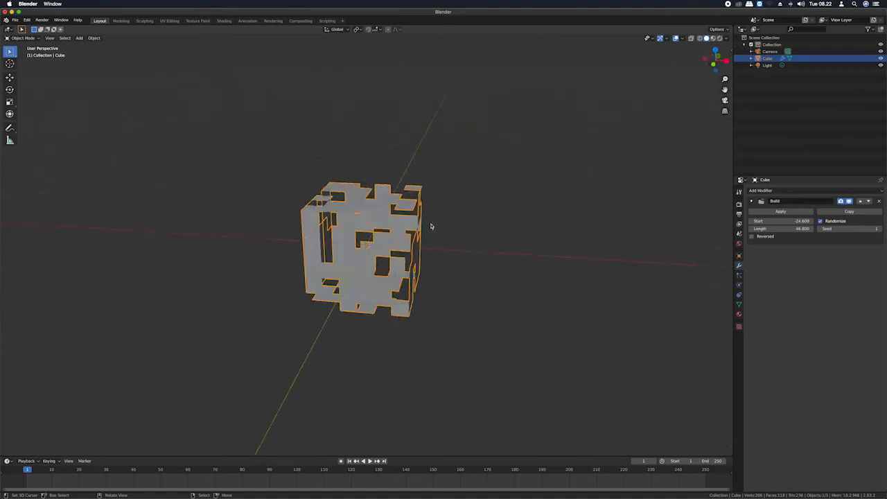
scroll(431, 225, "left", 15)
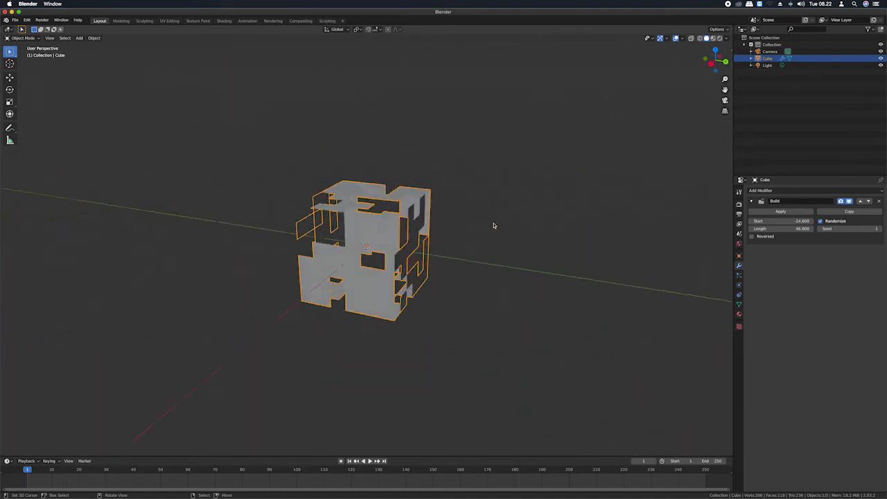
scroll(594, 206, "left", 15)
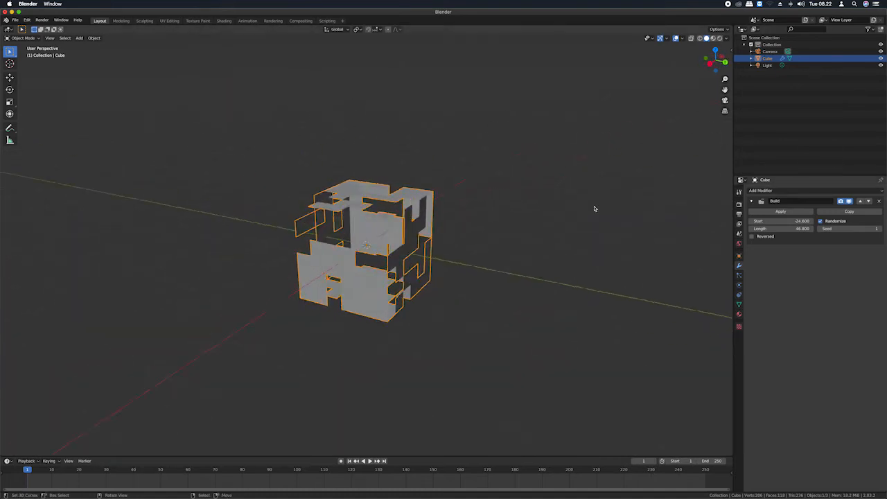
Delete the cube with the Build modifier and add a new 2 m cube at the origin.
key("x")
left_click(539, 215)
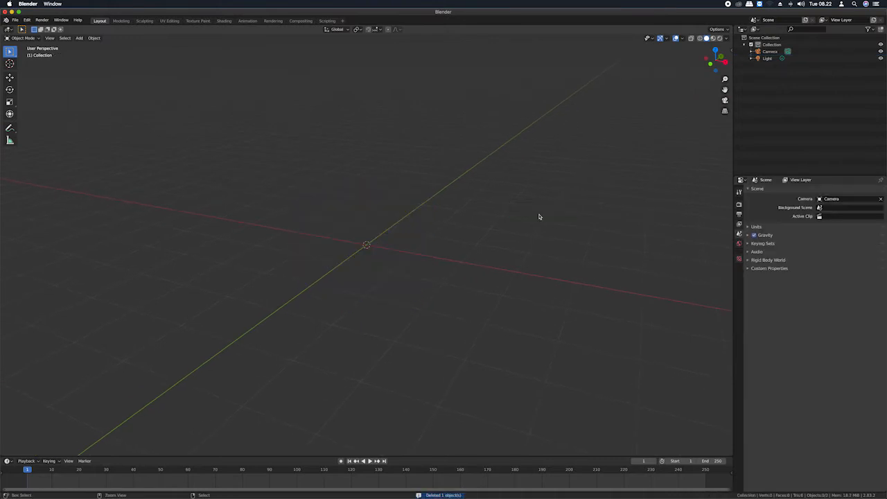
key("shift+a")
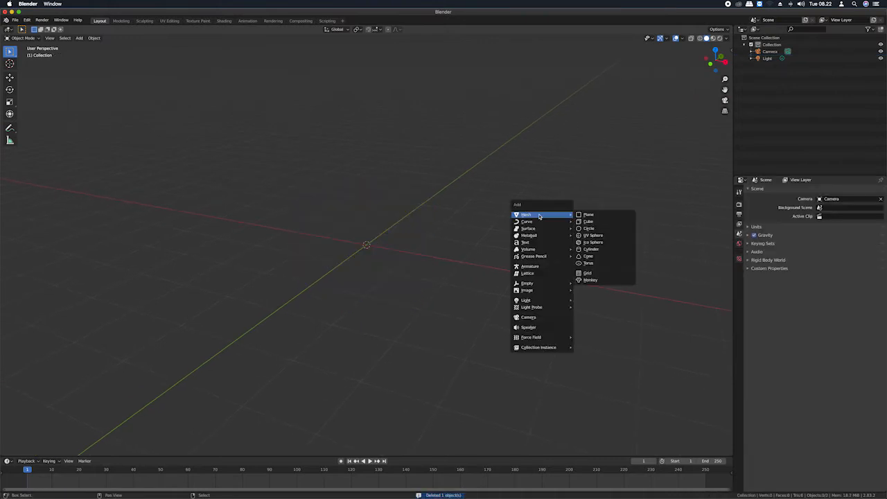
left_click(594, 221)
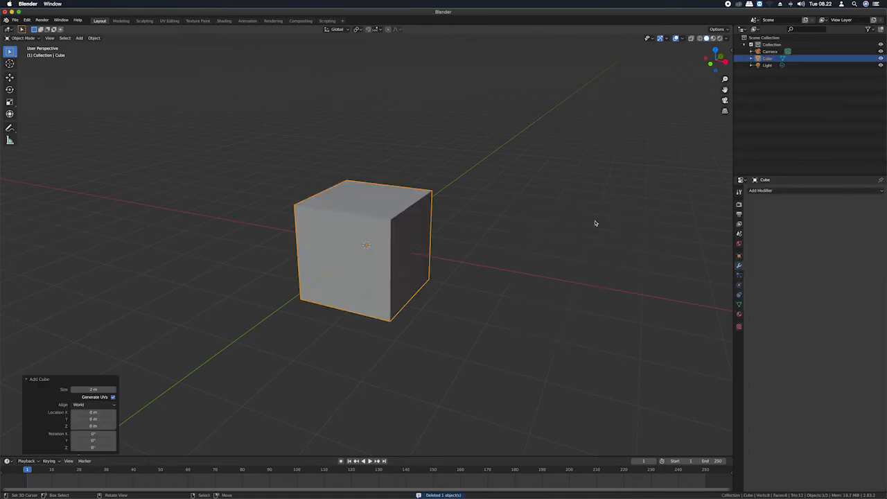
Try a Decimate modifier on the new cube in Un-Subdivide and Collapse modes, and remove it.
left_click(816, 191)
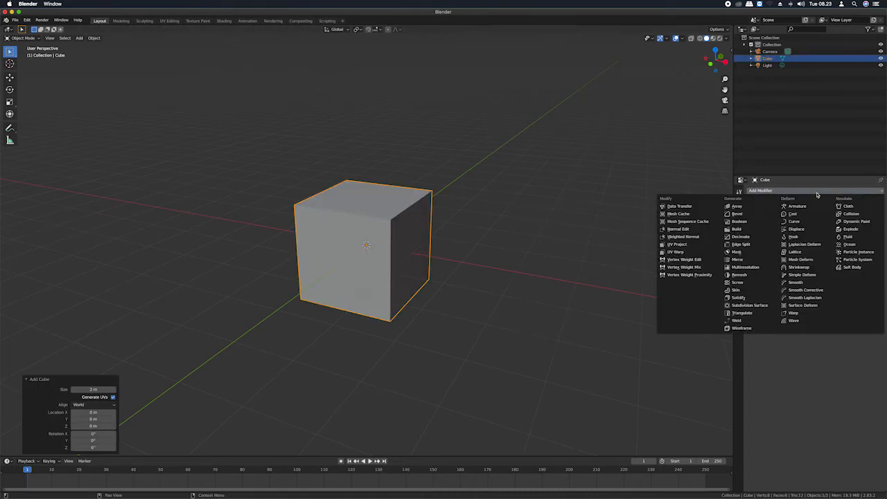
left_click(759, 239)
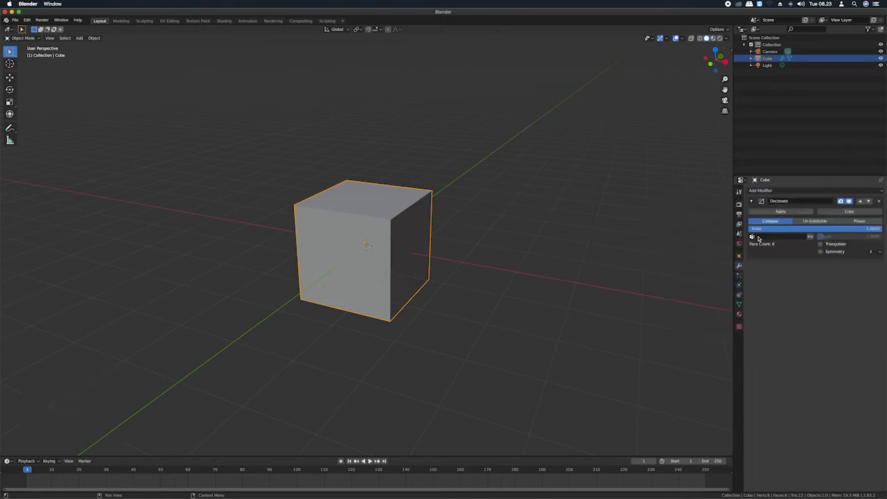
left_click(823, 222)
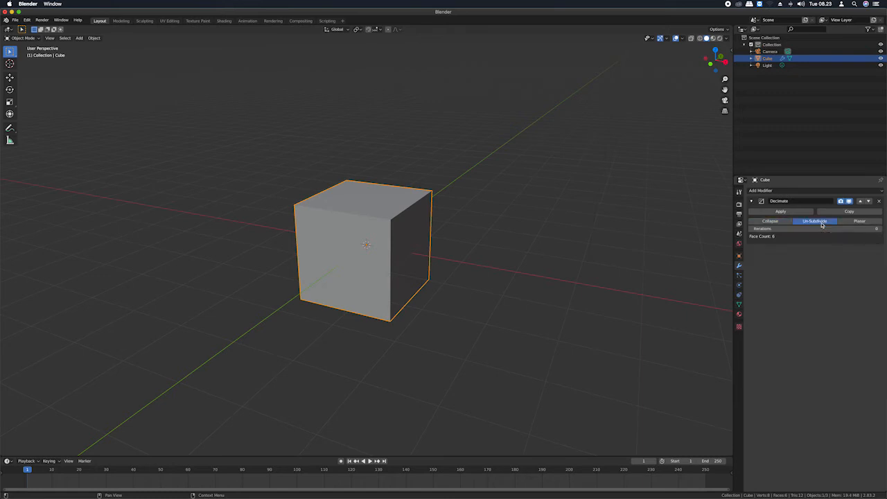
left_click(787, 222)
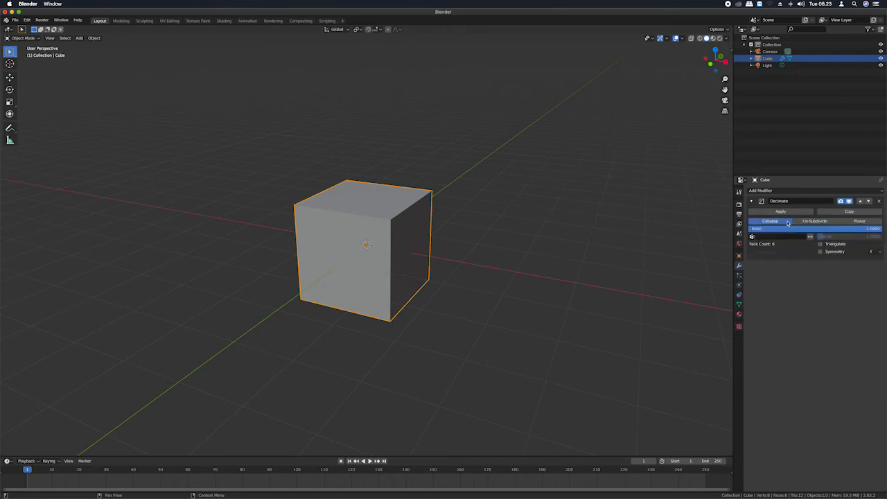
left_click(880, 202)
Replace the cube with a UV sphere at the origin.
key("x")
left_click(401, 231)
key("shift+a")
mouse_move(401, 232)
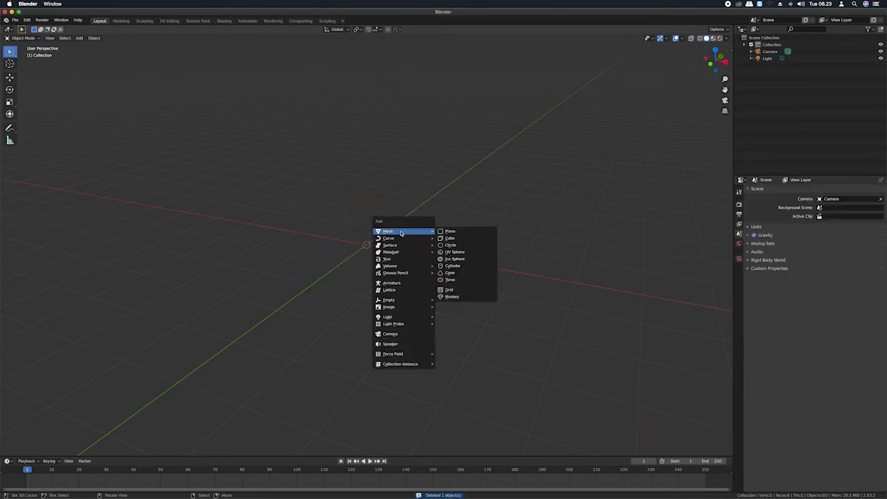
left_click(465, 254)
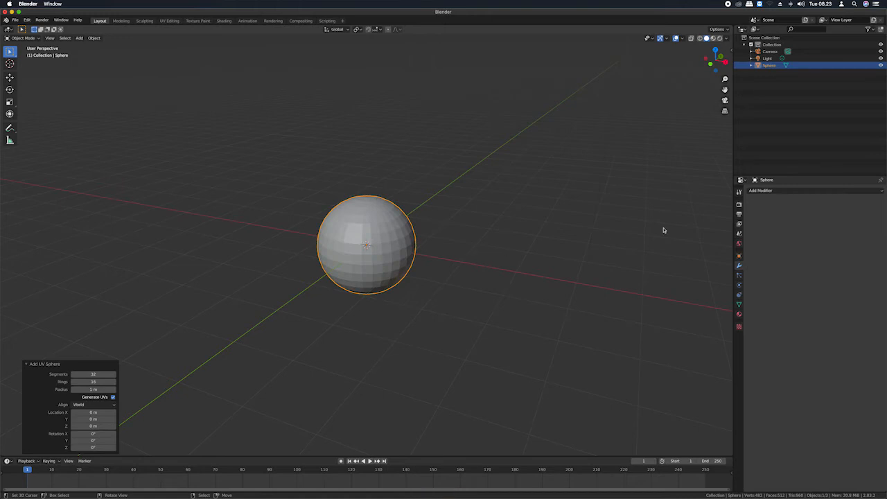
Add a Decimate modifier to the sphere in Un-Subdivide mode with 14 iterations.
left_click(763, 191)
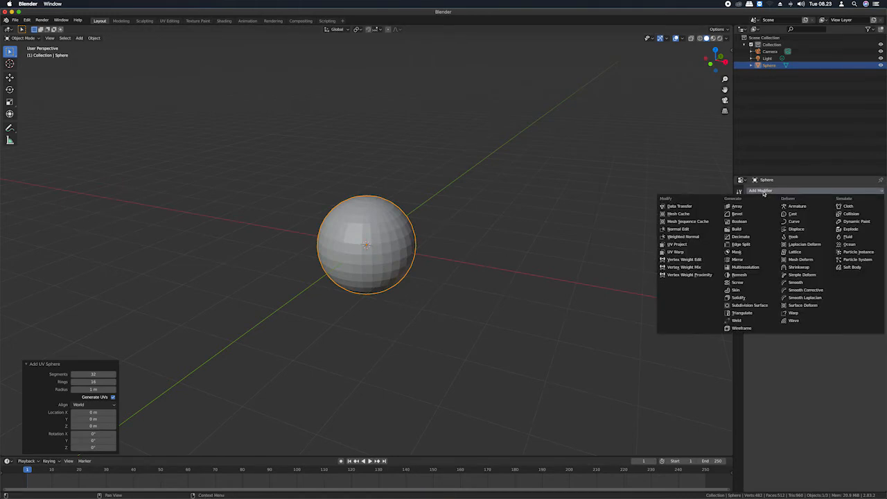
left_click(750, 239)
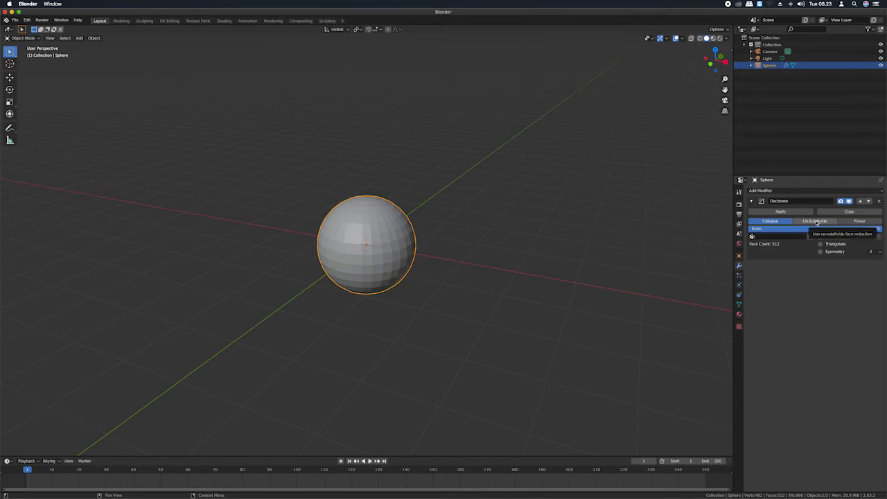
left_click(816, 221)
left_click(804, 228)
type("14")
key("Return")
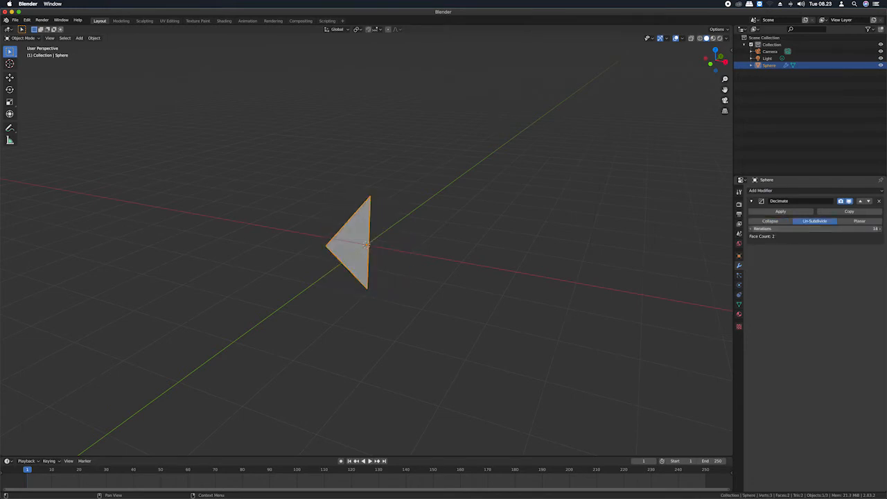
Lower the sphere's Decimate iterations to 6 and replace the modifier with an Edge Split modifier.
left_click_drag(814, 229, 836, 221)
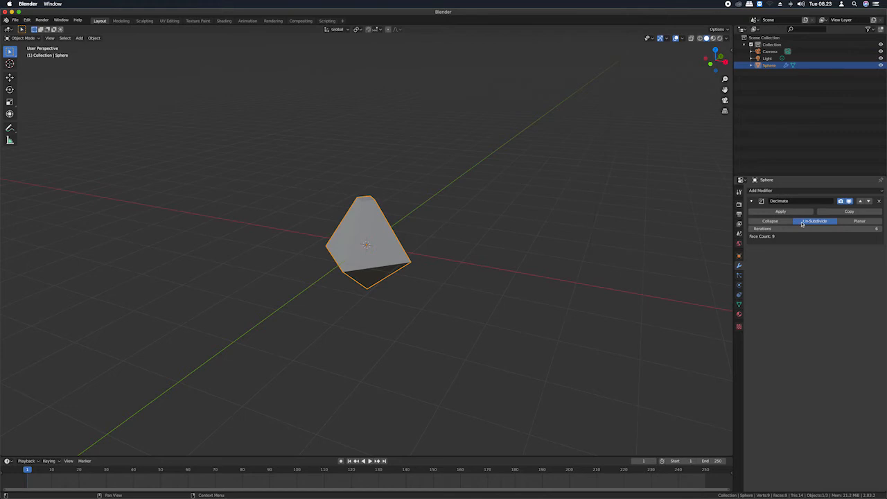
left_click(879, 201)
left_click(831, 191)
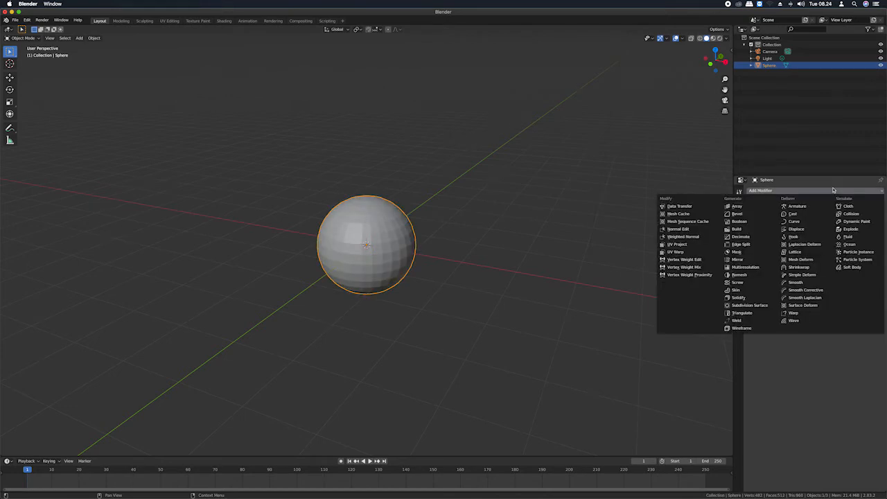
left_click(755, 246)
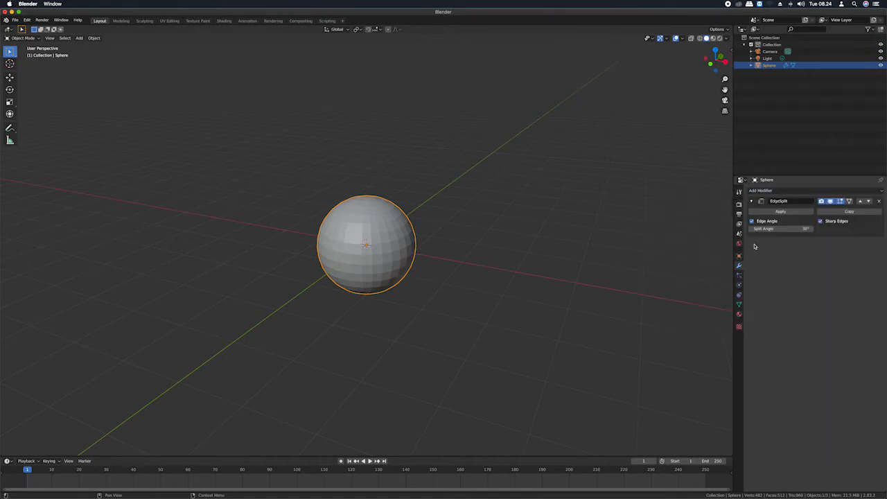
Apply smooth shading to the sphere that carries the Edge Split modifier.
middle_click_drag(374, 250, 387, 246)
right_click(376, 251)
left_click(387, 242)
Delete the sphere and add a new mesh cube at the origin.
key("x")
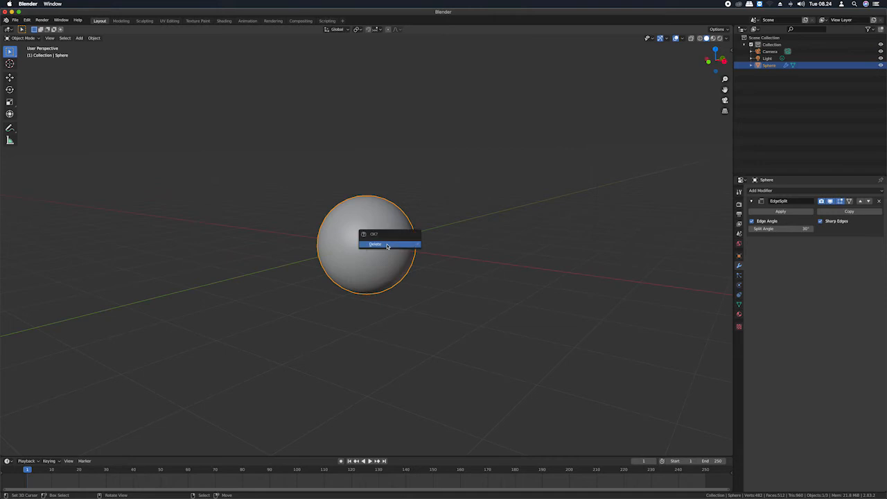
left_click(388, 245)
key("shift+a")
mouse_move(388, 243)
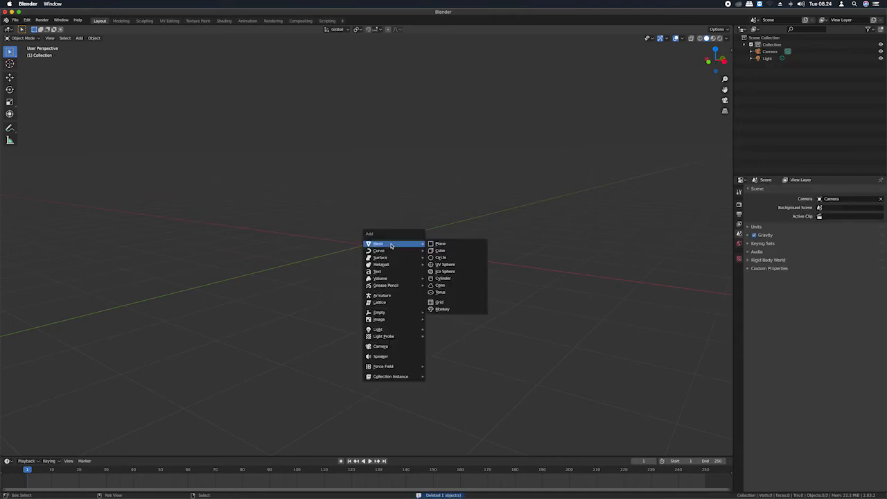
left_click(454, 251)
Apply smooth shading to the new cube.
scroll(446, 247, "down", 3)
scroll(480, 218, "up", 6)
right_click(468, 218)
left_click(468, 216)
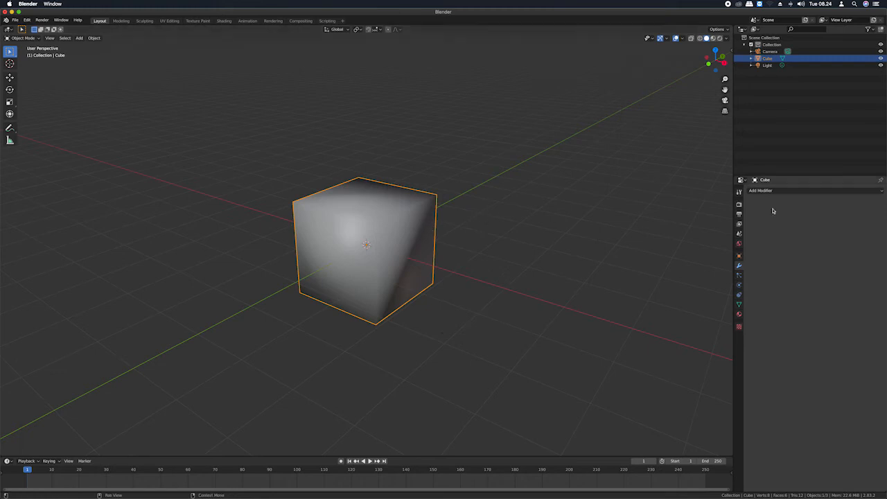
Add an Edge Split modifier to the smooth-shaded cube and examine its edges from several sides.
left_click(796, 191)
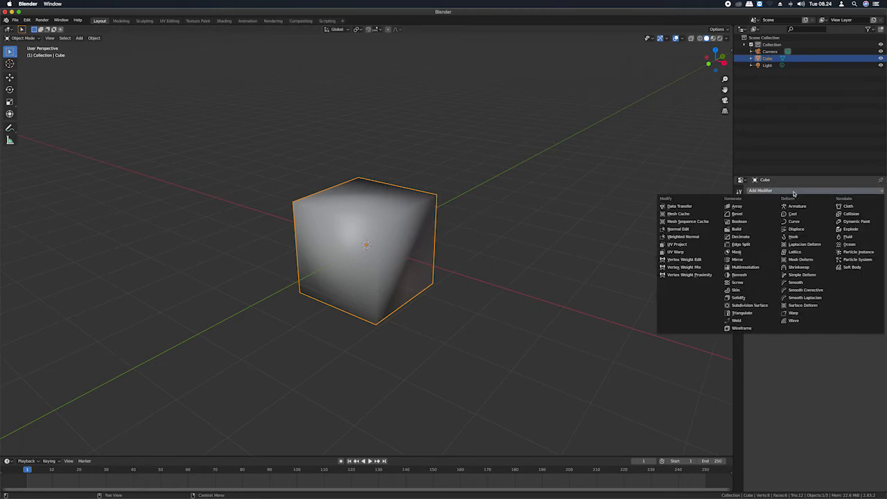
left_click(751, 246)
scroll(436, 242, "down", 5)
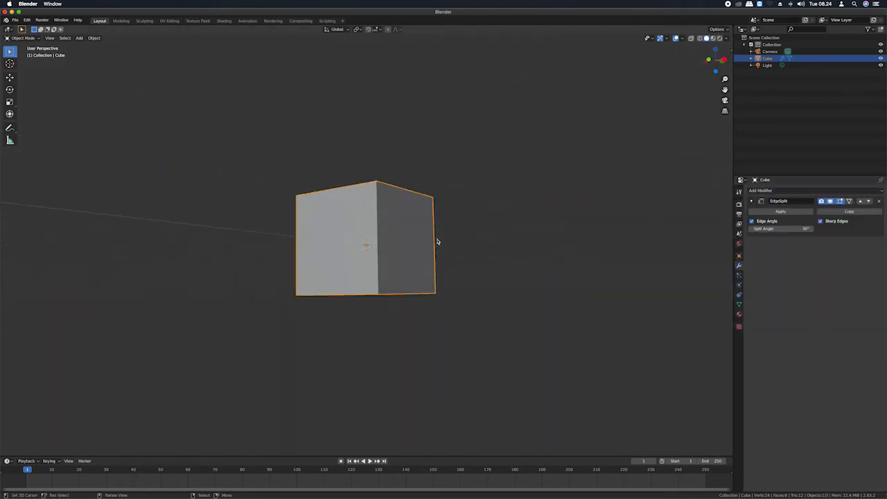
scroll(442, 234, "right", 10)
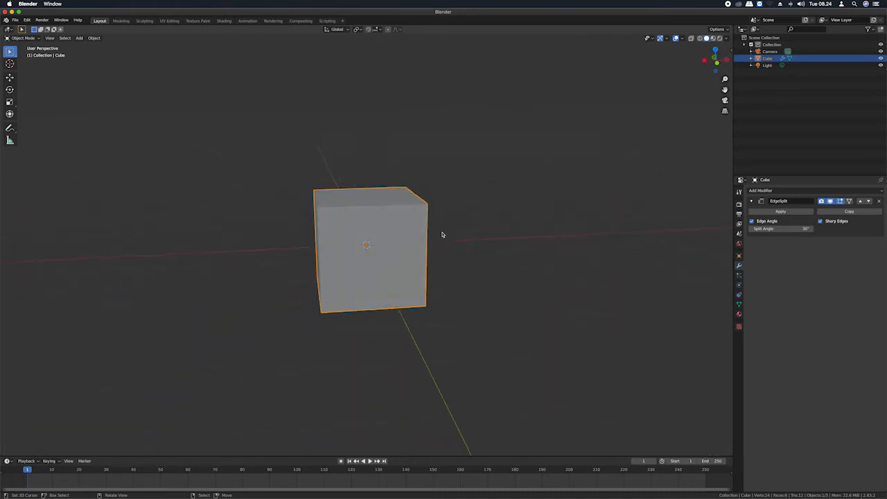
scroll(441, 234, "right", 10)
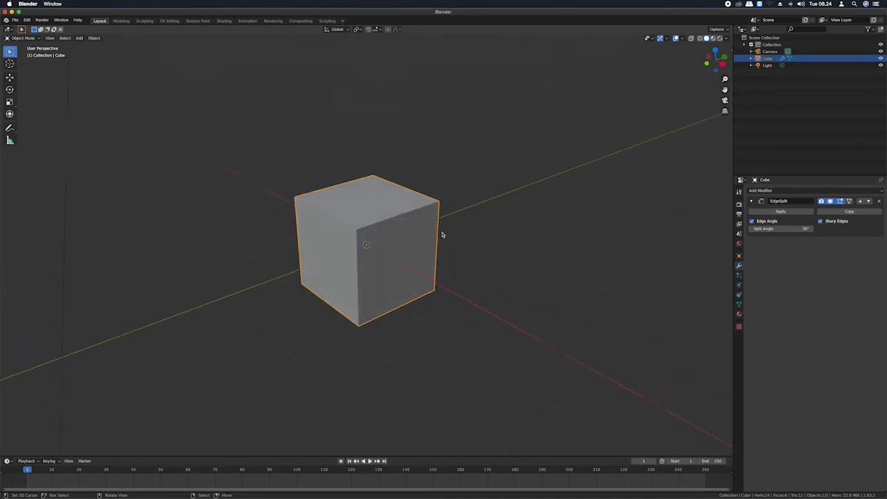
right_click(402, 237)
left_click(404, 234)
scroll(406, 237, "down", 5)
scroll(406, 237, "up", 10)
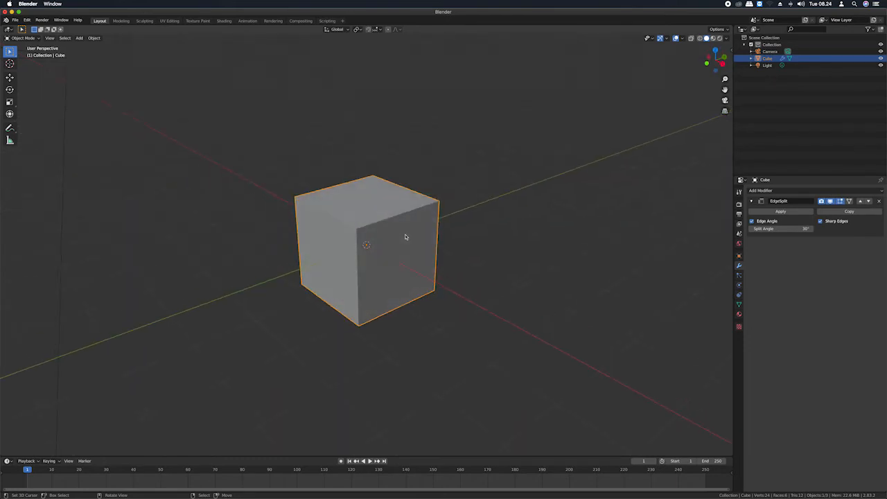
scroll(407, 237, "right", 3)
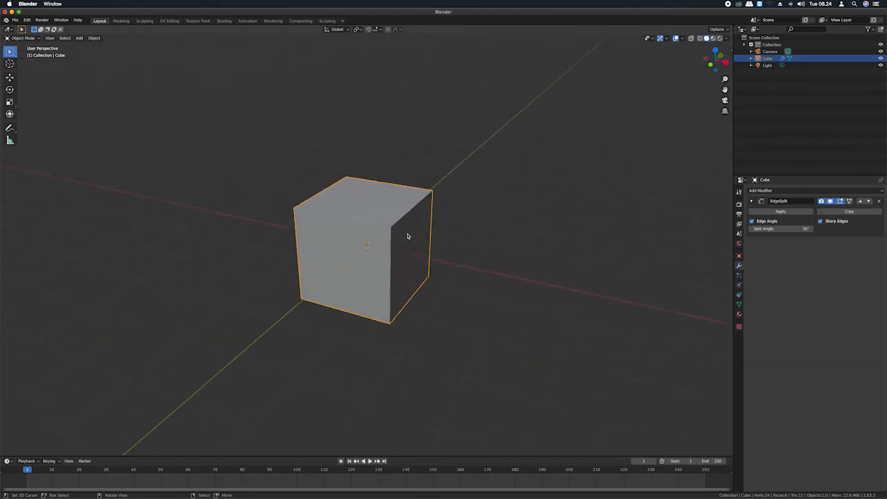
scroll(407, 236, "right", 5)
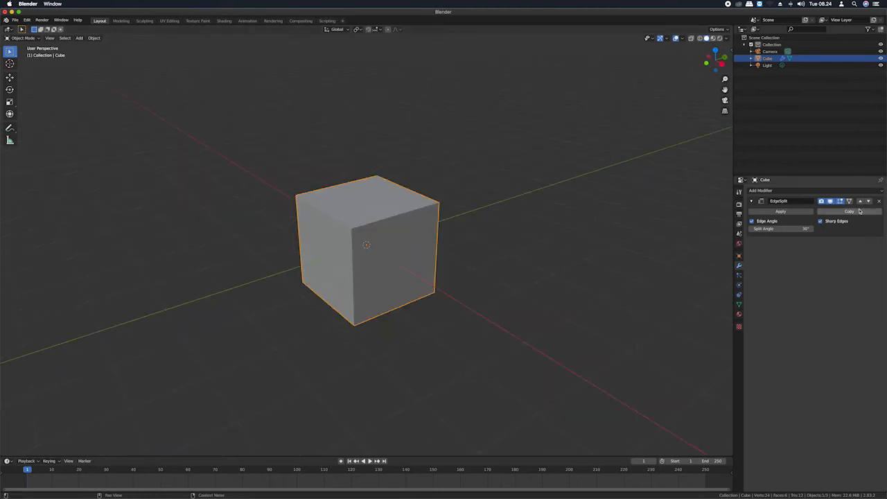
Remove the Edge Split modifier from the cube and set its shading back to flat.
left_click(879, 201)
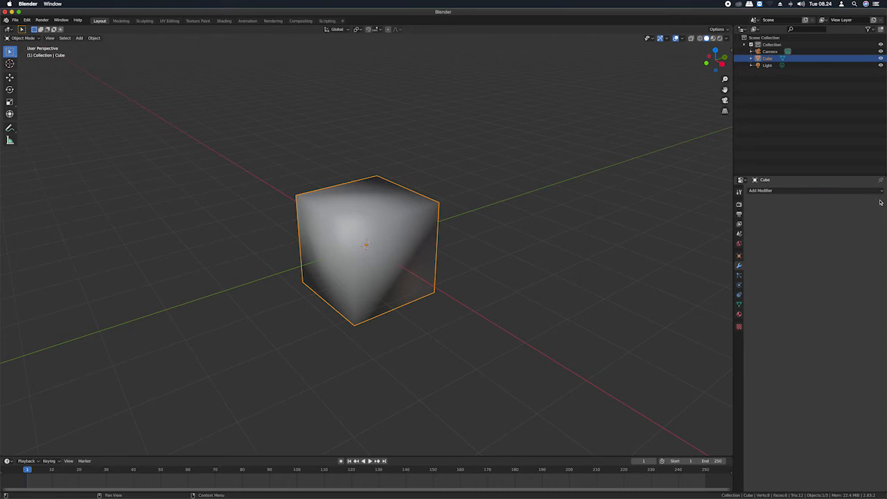
right_click(430, 220)
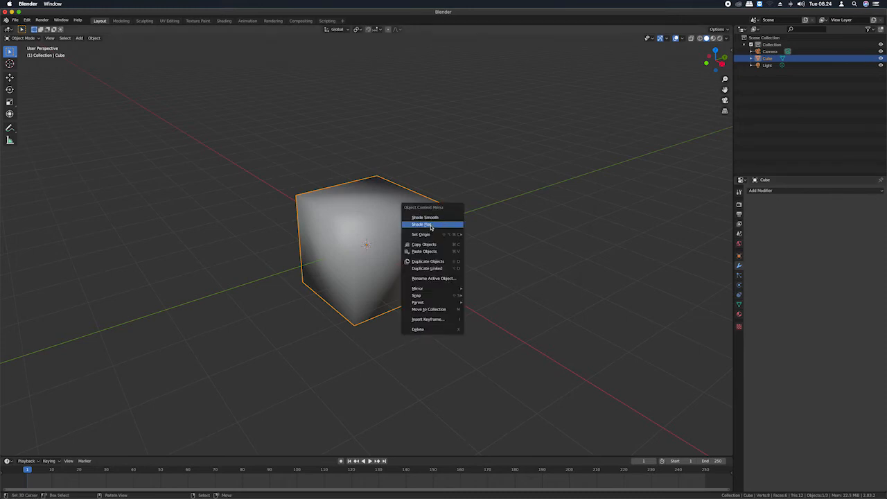
left_click(430, 224)
Add a Mirror modifier on the X axis to the cube.
left_click(792, 191)
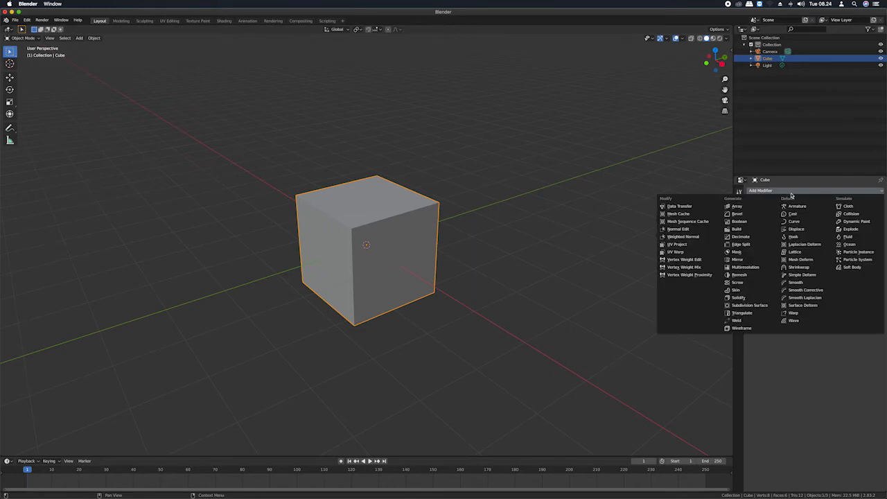
left_click(737, 259)
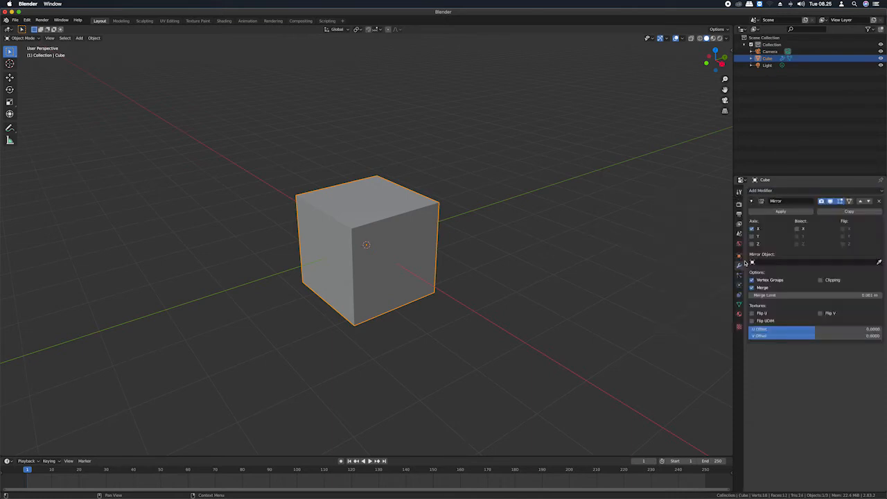
scroll(451, 271, "left", 10)
scroll(440, 267, "left", 3)
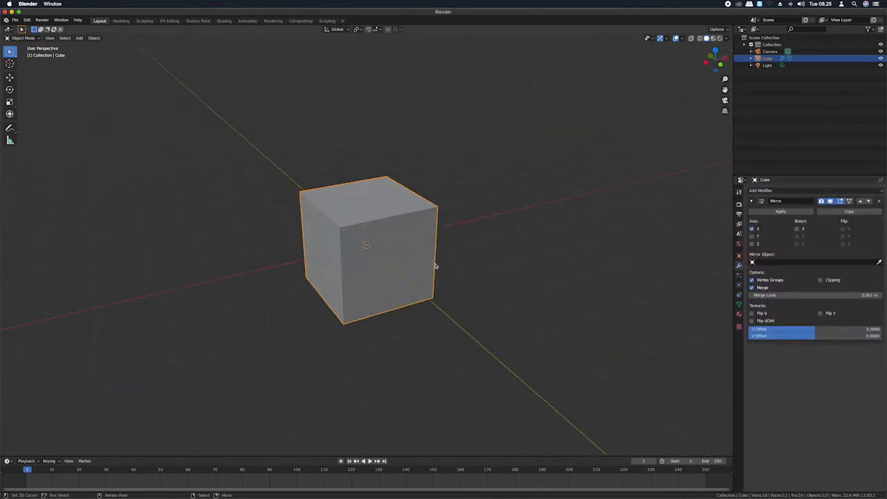
key("g")
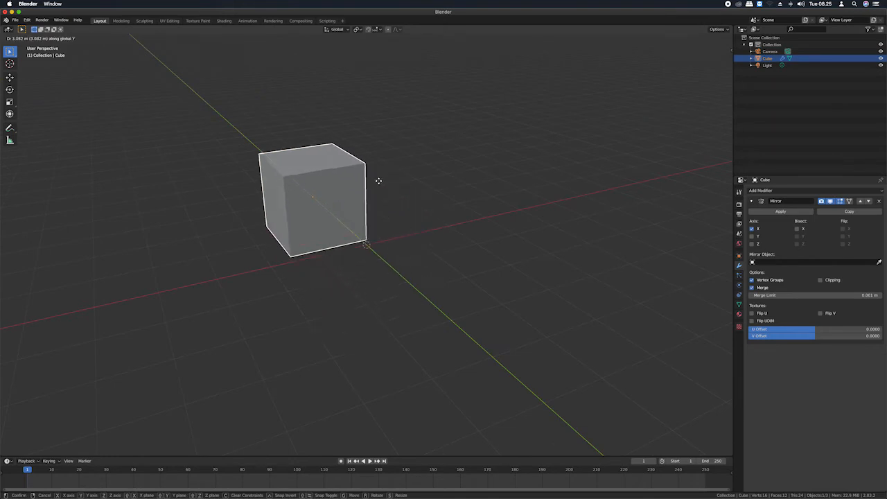
key("Escape")
key("g")
key("x")
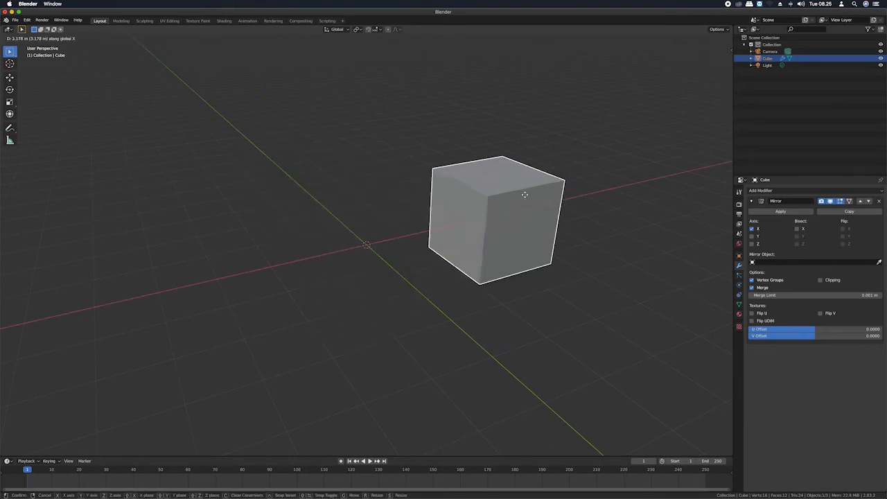
key("Escape")
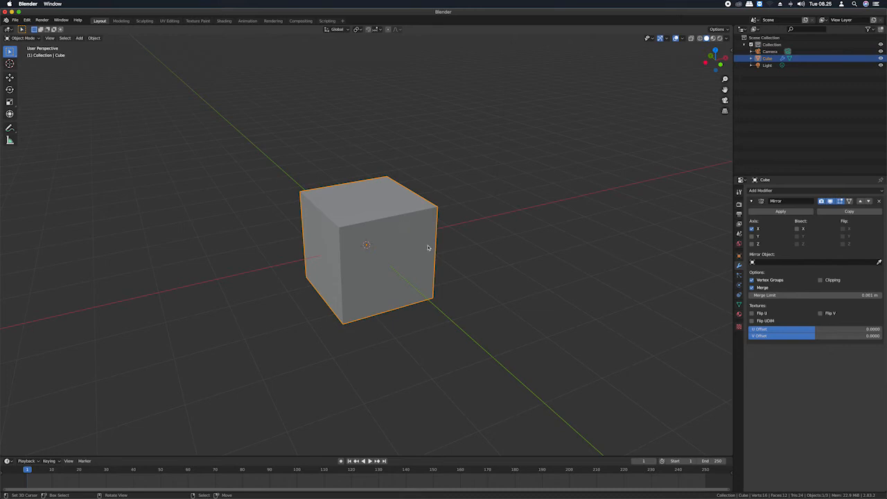
Move the cube's entire mesh about 2.23 m along X in Edit Mode from the front view, and return to Object Mode.
key("KP_1")
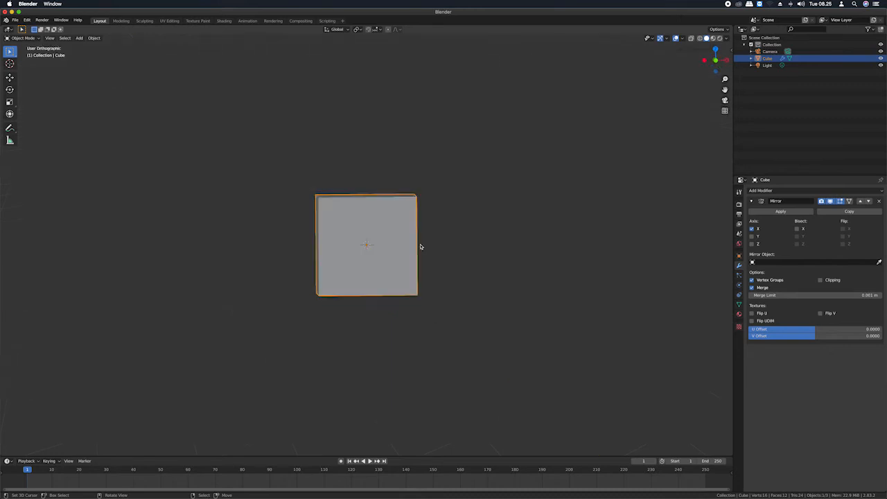
key("Tab")
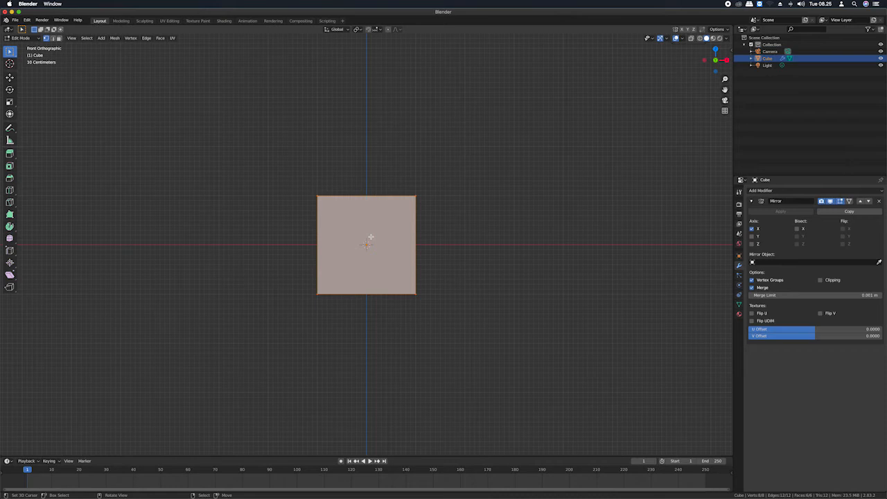
key("ctrl+r")
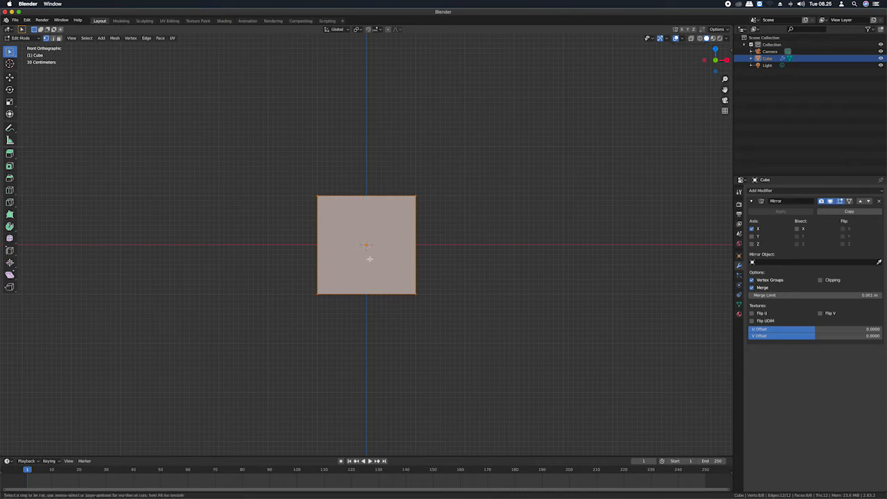
key("Escape")
key("alt+a")
key("a")
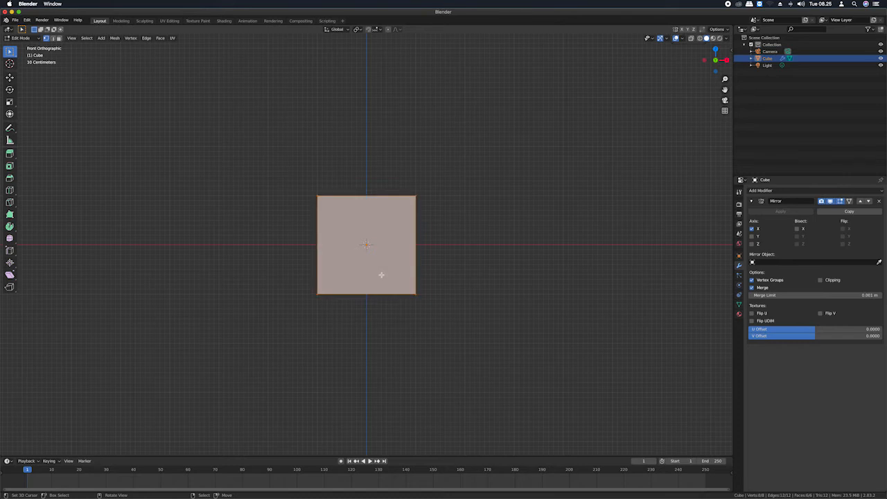
key("g")
key("x")
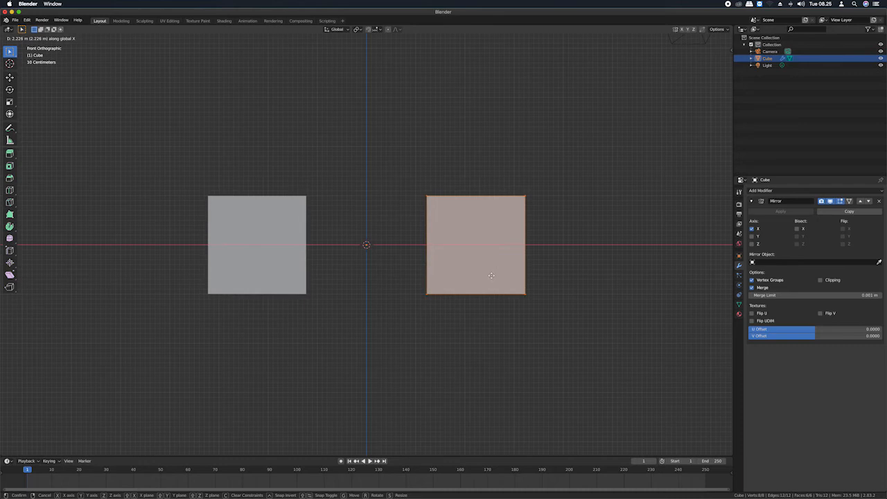
left_click(491, 276)
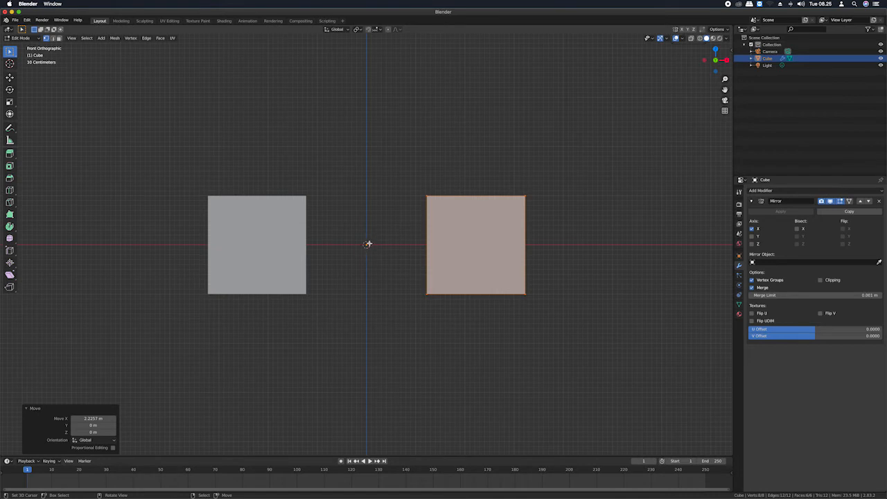
key("Tab")
middle_click_drag(386, 241, 388, 242)
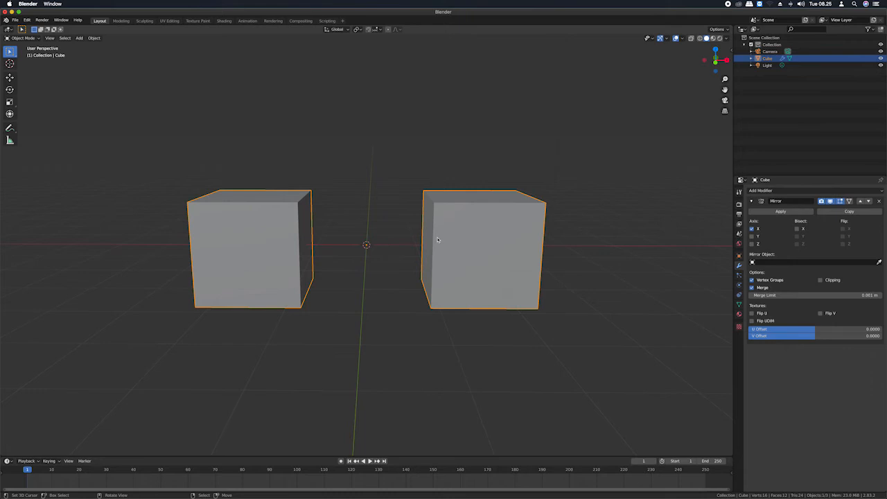
Move the cube's mesh about -2.27 m along Y in Edit Mode and enable Y-axis mirroring in the Mirror modifier.
key("Tab")
key("Tab")
key("Tab")
middle_click_drag(451, 231, 452, 232)
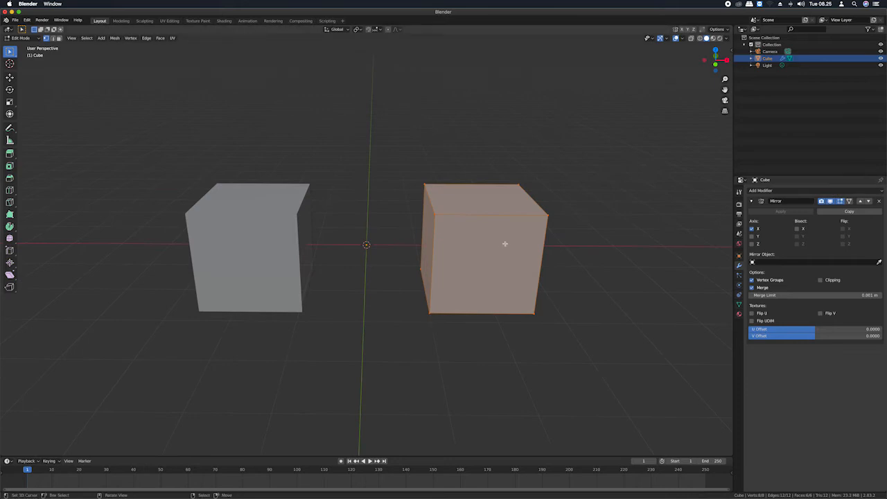
key("g")
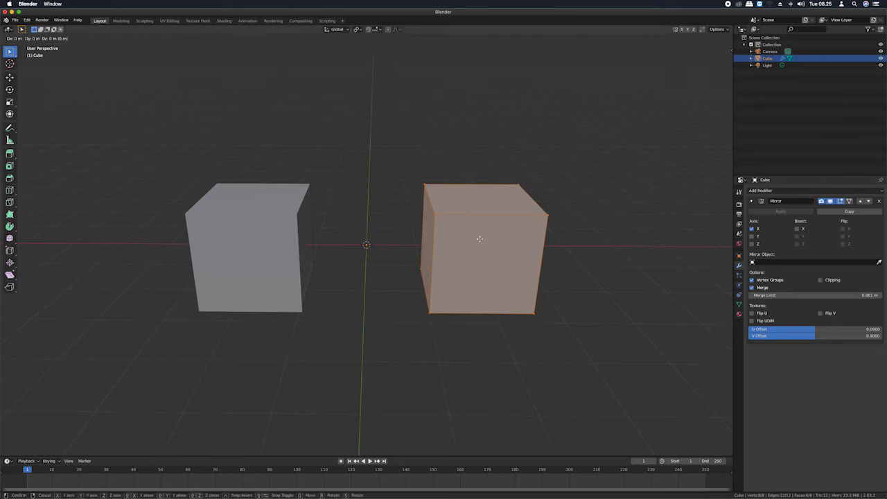
key("y")
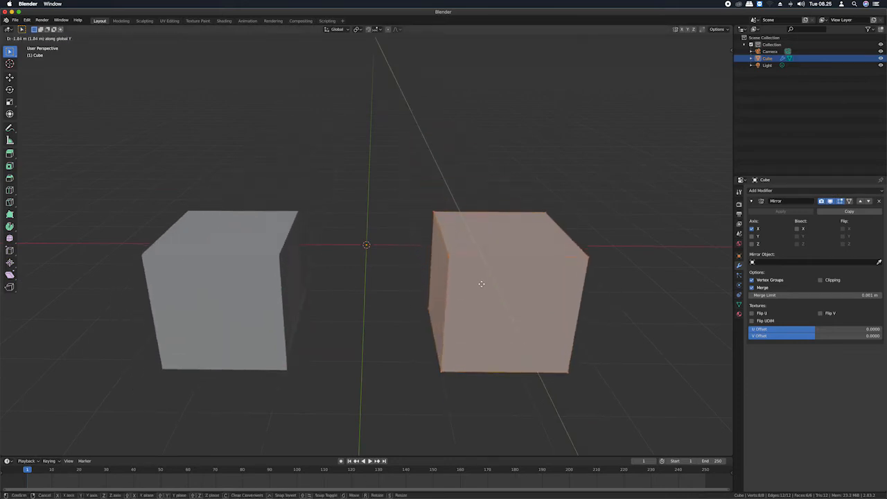
left_click(485, 301)
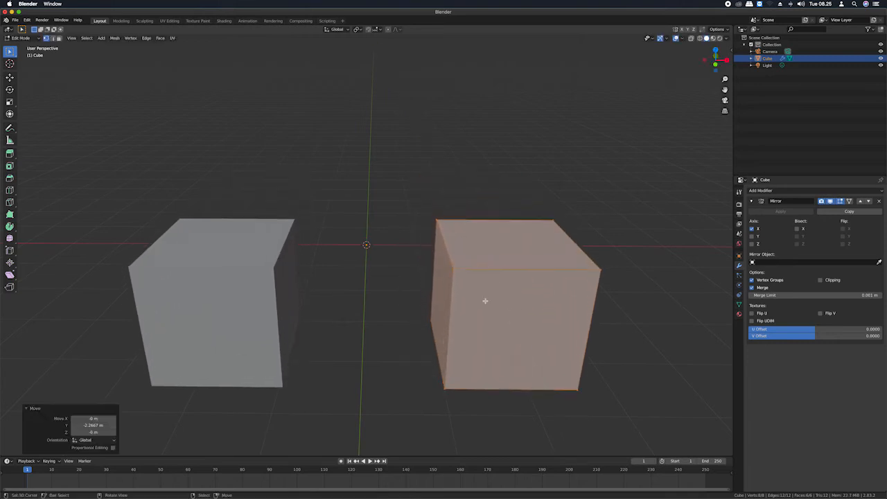
left_click(751, 236)
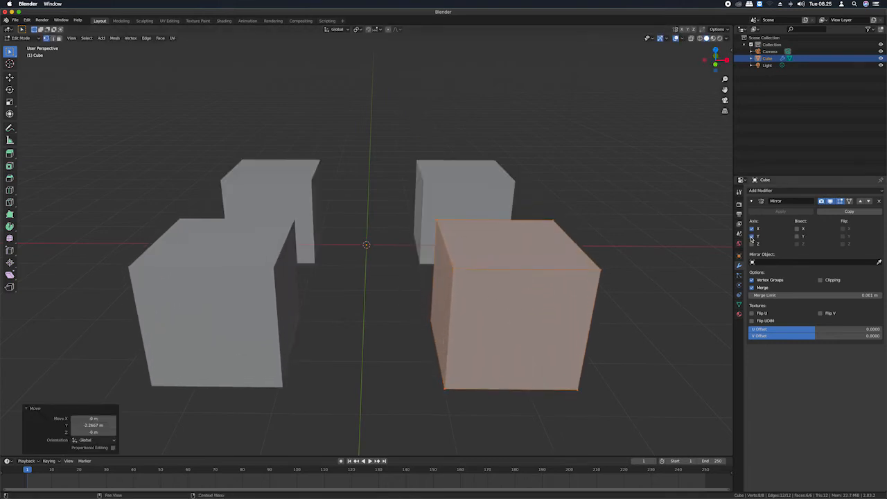
Enable Z-axis mirroring in the Mirror modifier and move the cube's mesh about 1.85 m up along Z.
middle_click_drag(440, 180, 438, 178)
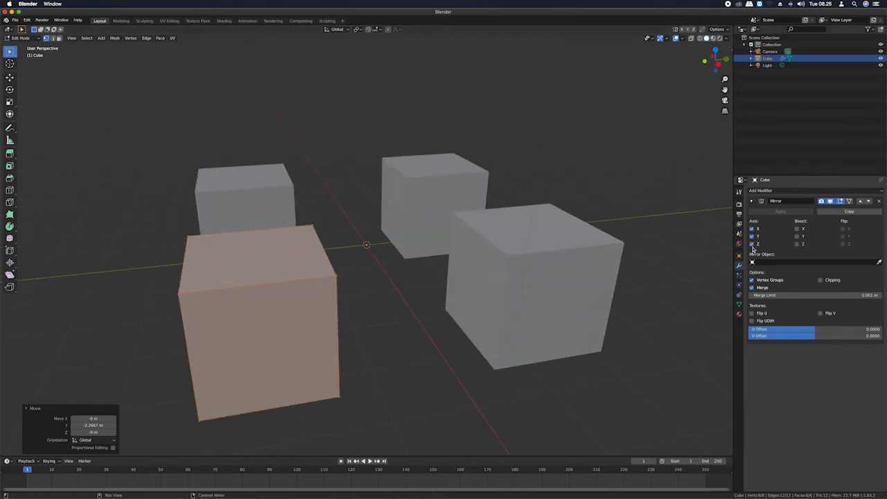
key("g")
key("z")
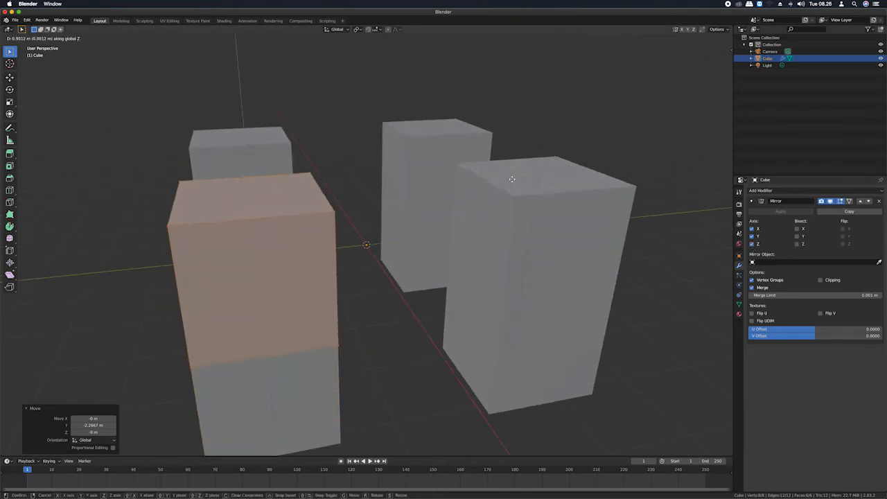
left_click(542, 191)
middle_click_drag(541, 191, 543, 193)
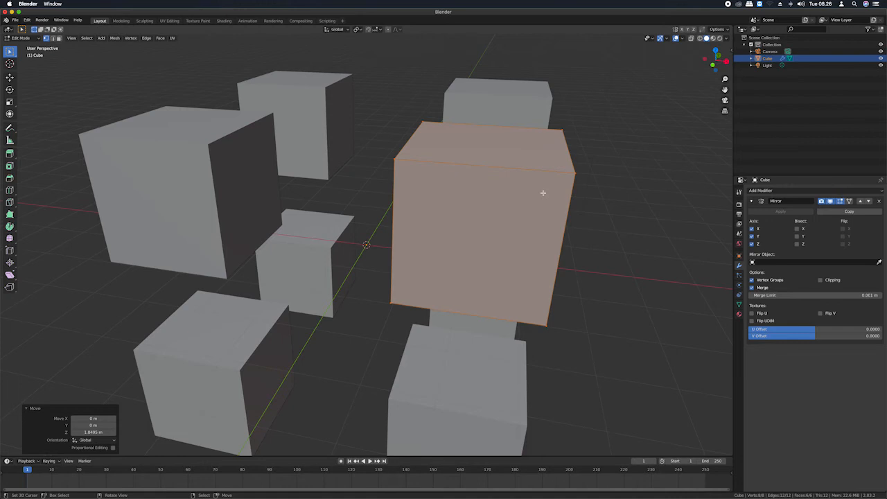
Move the cube's mesh about -1.63 m along X across the mirror plane, using the front view in see-through wireframe with Clipping off.
middle_click_drag(722, 265, 824, 273)
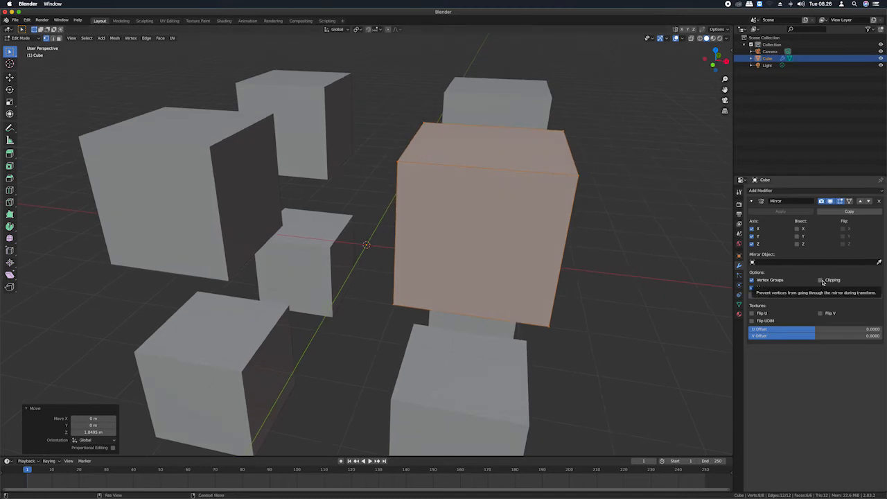
left_click(821, 281)
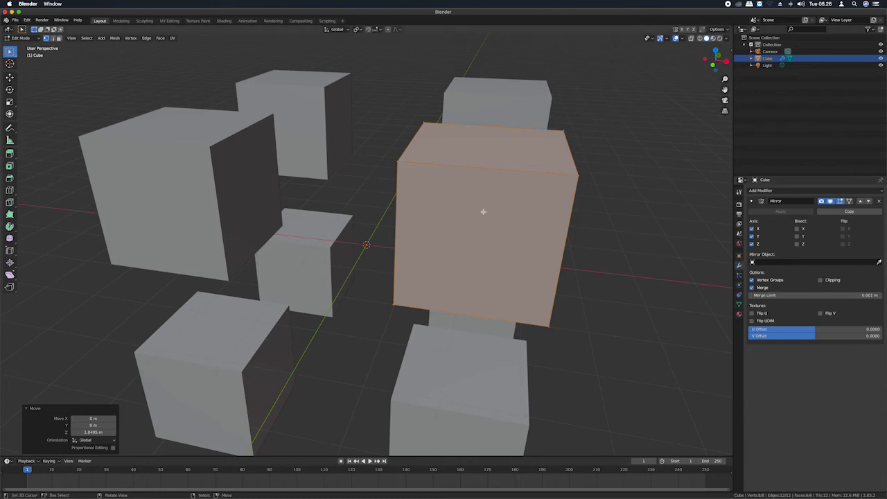
key("KP_1")
key("alt+z")
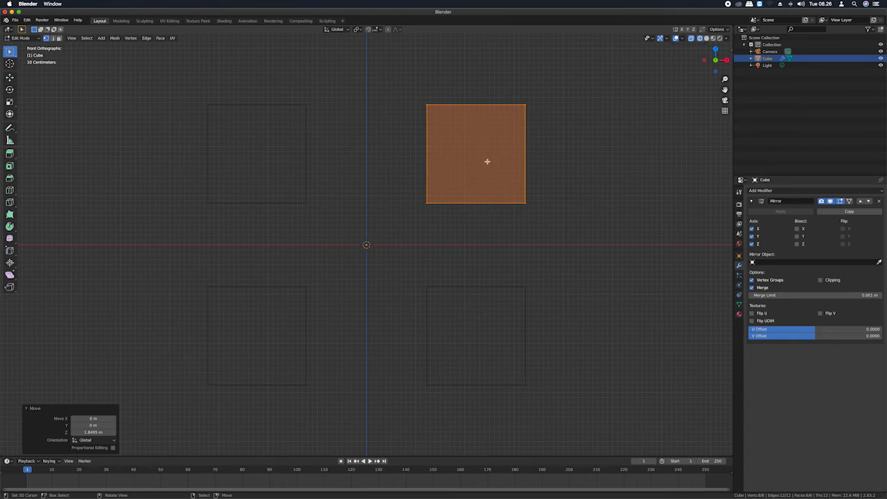
key("g")
key("x")
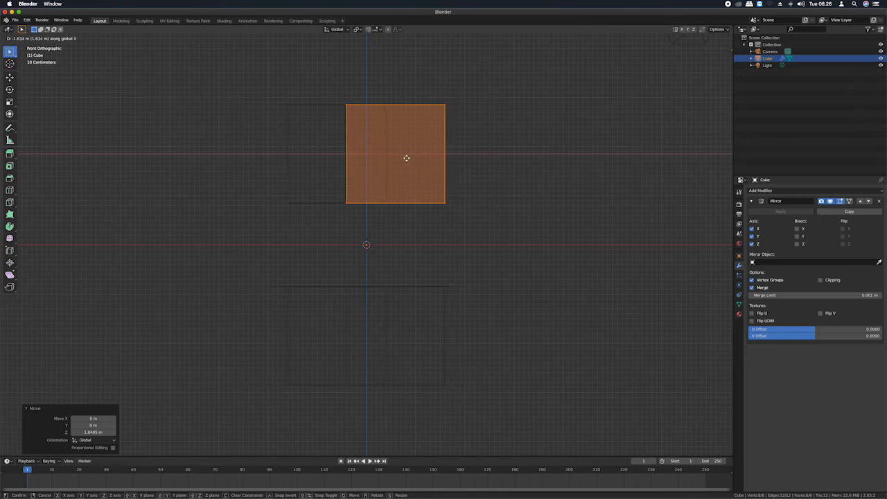
left_click(406, 158)
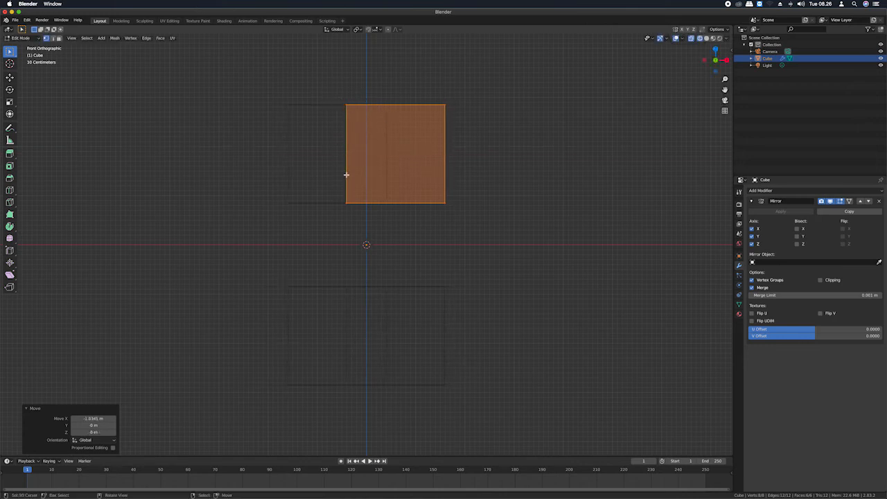
Move the mesh about 1.25 m along X away from the mirror plane and enable Clipping in the Mirror modifier.
key("g")
key("x")
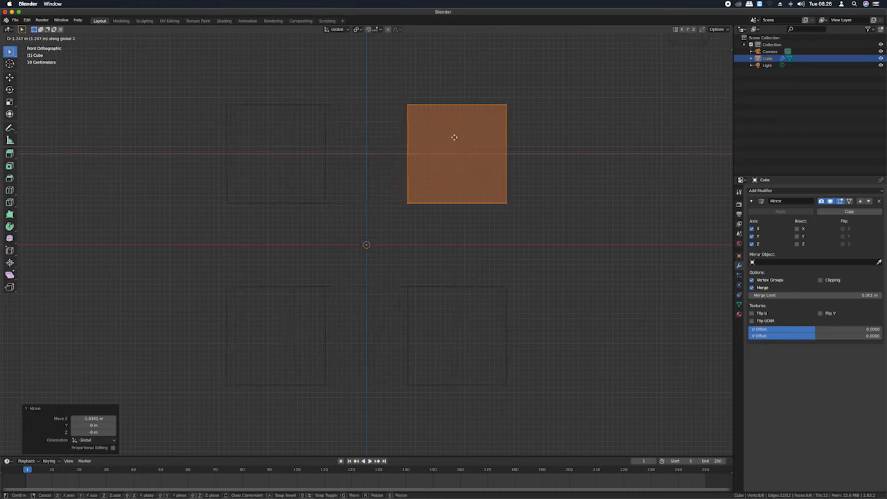
left_click(455, 137)
left_click(820, 280)
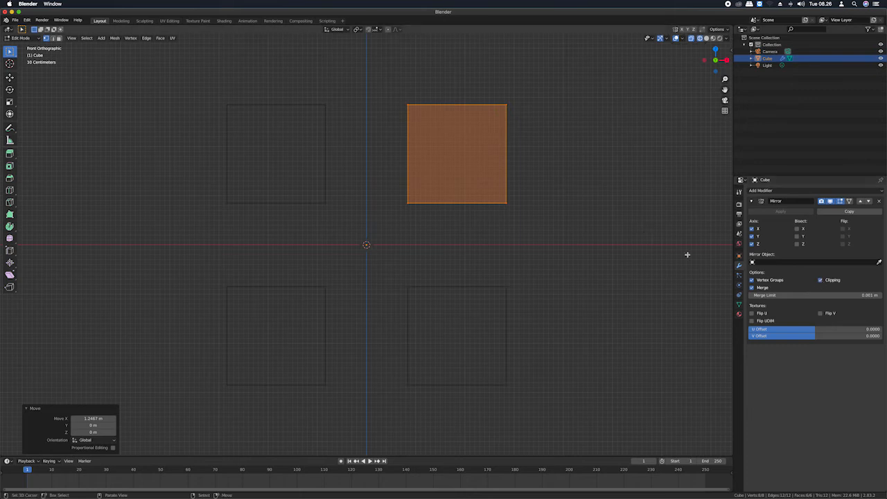
Try moving the clipped mesh about -1.66 m along X into the mirror plane and pulling it back out, and undo the move.
key("g")
key("x")
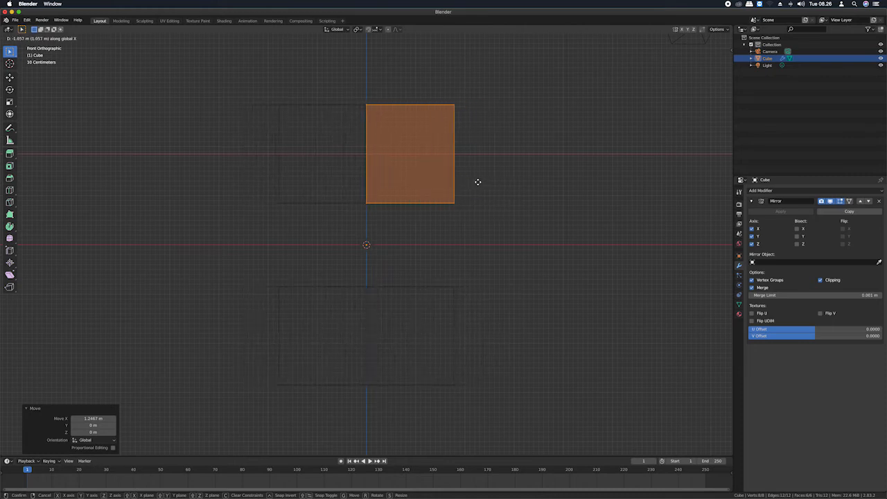
left_click(449, 180)
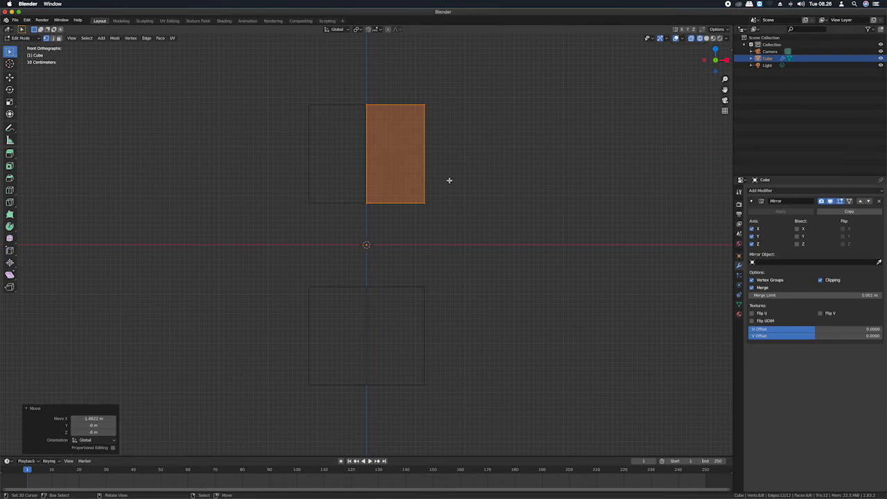
key("g")
key("x")
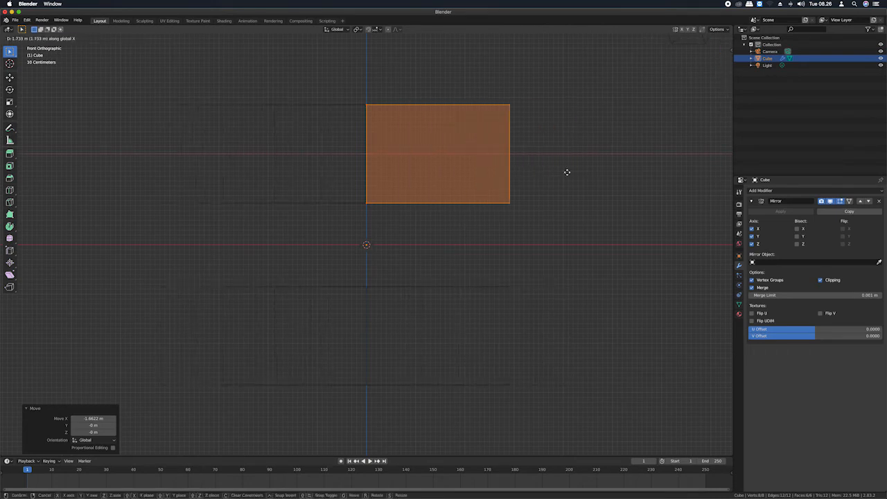
key("Escape")
key("ctrl+z")
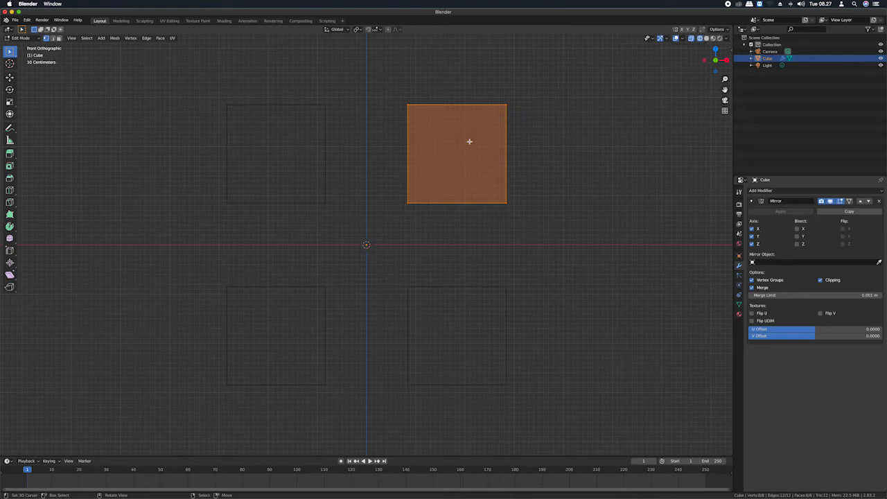
Recalculate the cube's normals, and delete the cube from the scene in Object Mode.
middle_click_drag(469, 141, 484, 144)
scroll(517, 157, "down", 5)
scroll(516, 156, "up", 5)
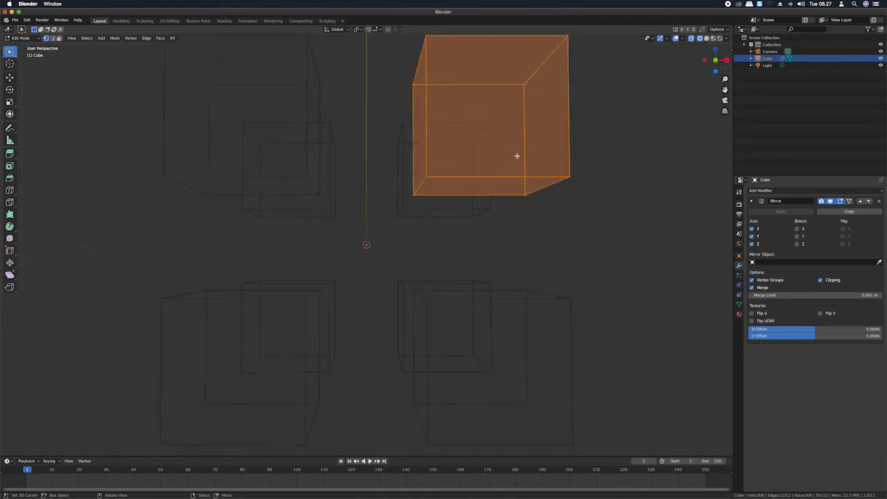
key("shift+n")
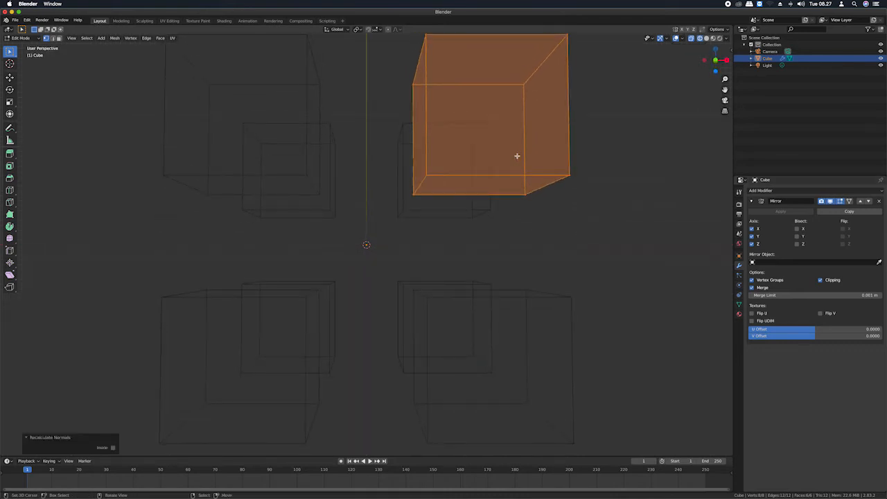
key("Tab")
key("x")
left_click(518, 156)
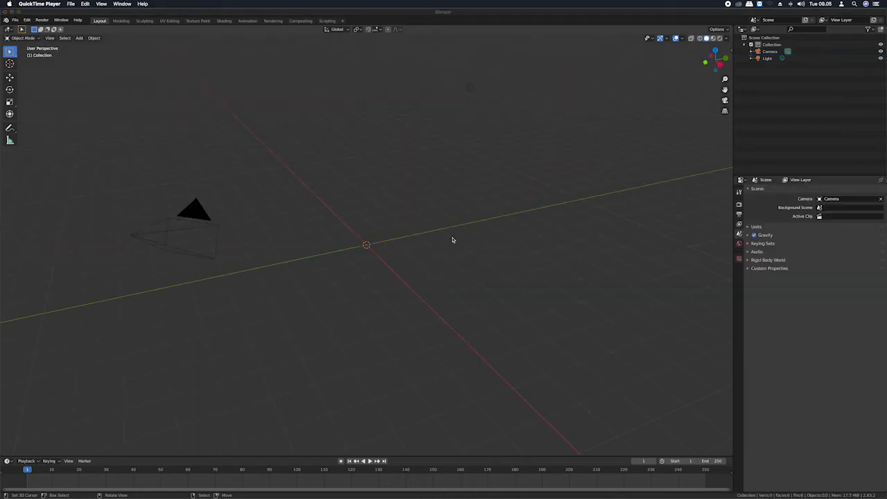
Add a text object at the world origin, enter its Edit Mode and return to Object Mode with the default wording kept.
left_click(418, 240)
key("shift+a")
key("Escape")
key("shift+a")
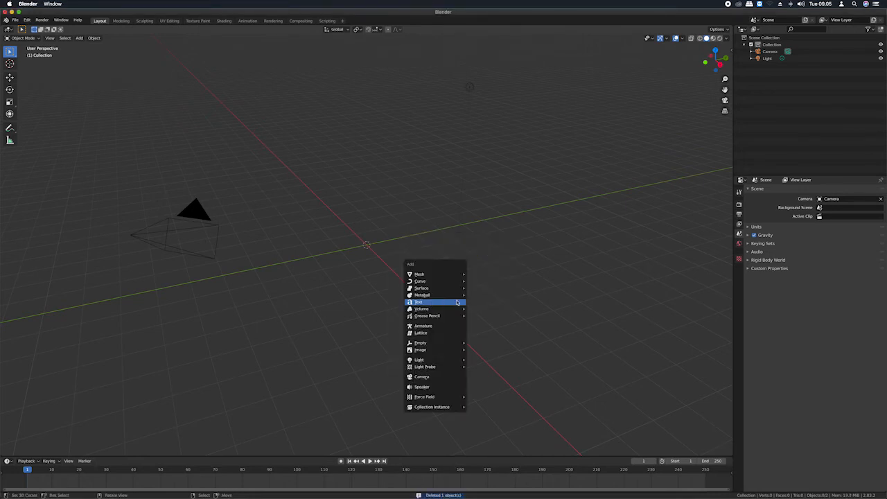
left_click(436, 305)
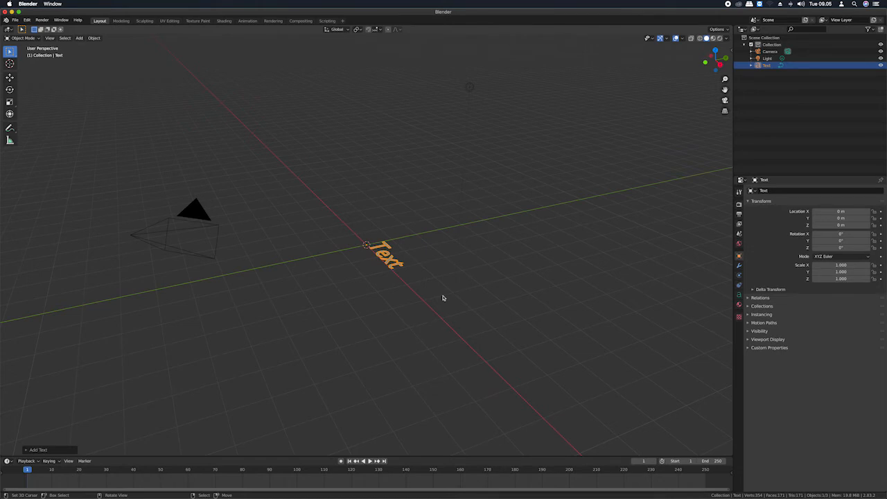
key("Tab")
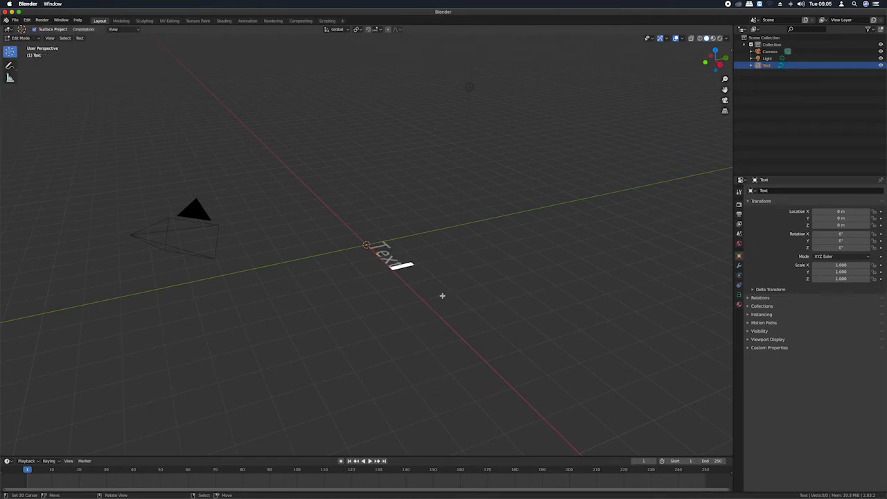
key("Tab")
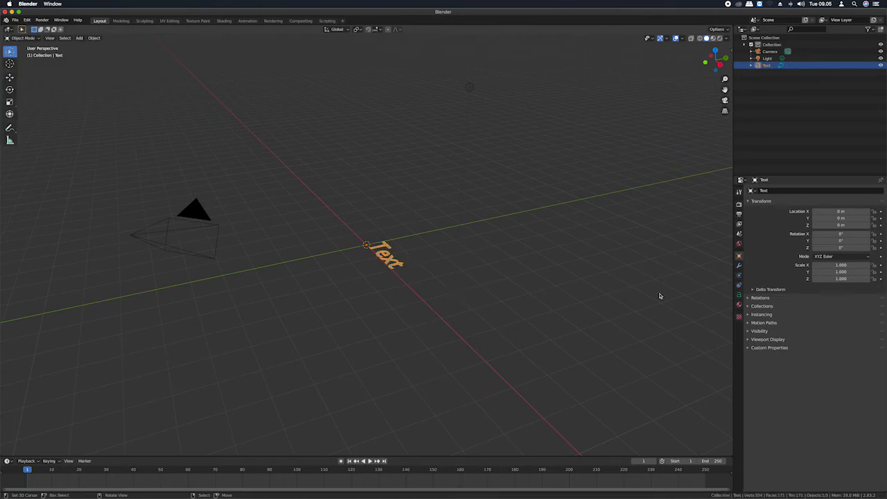
Set the text object's geometry Extrude to 0.1 m and check the lettering's thickness from several angles, including from the top.
left_click(739, 296)
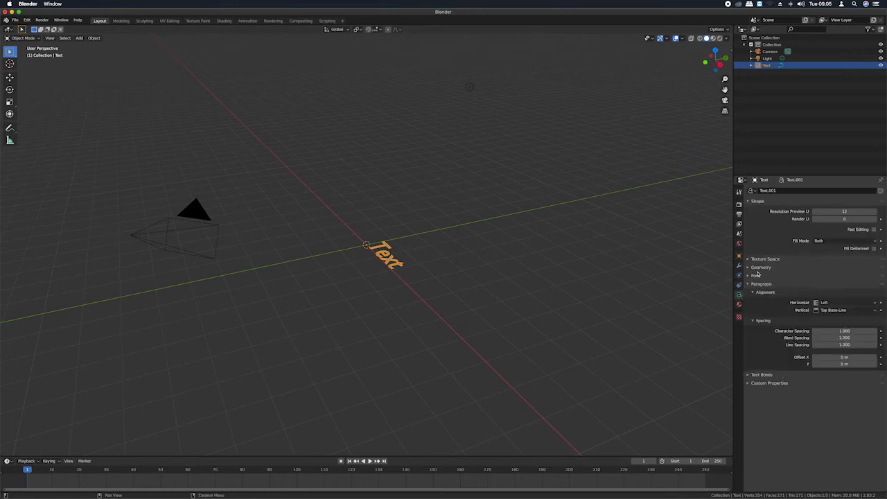
left_click(751, 267)
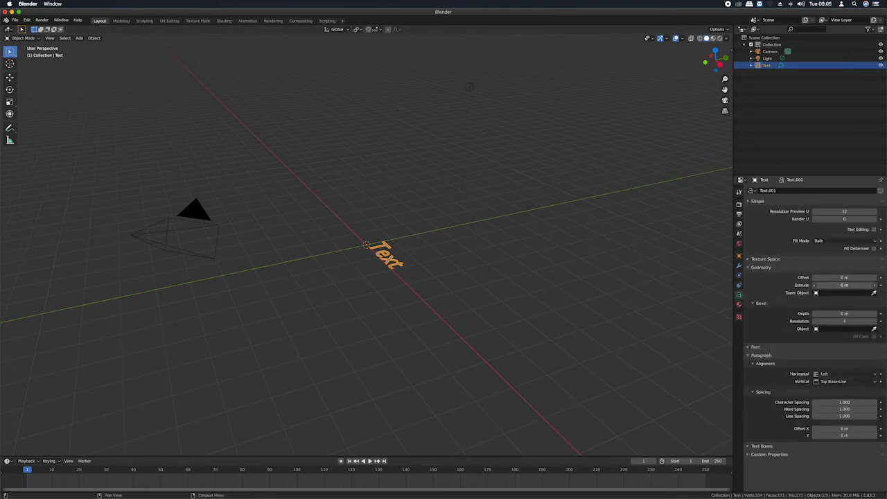
left_click_drag(820, 285, 834, 285)
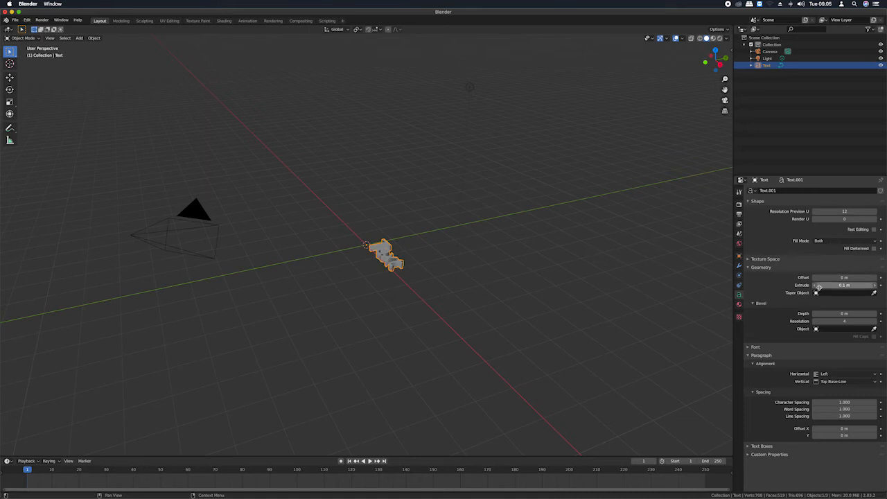
scroll(437, 262, "right", 15)
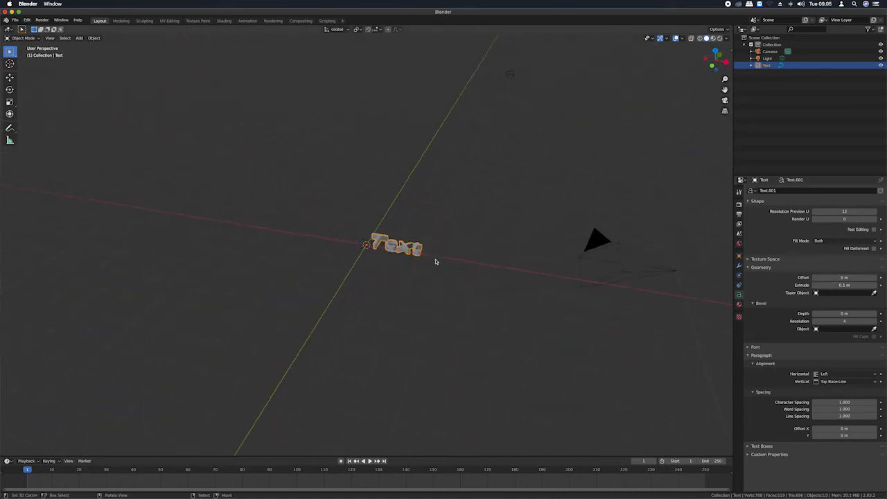
scroll(437, 261, "up", 5)
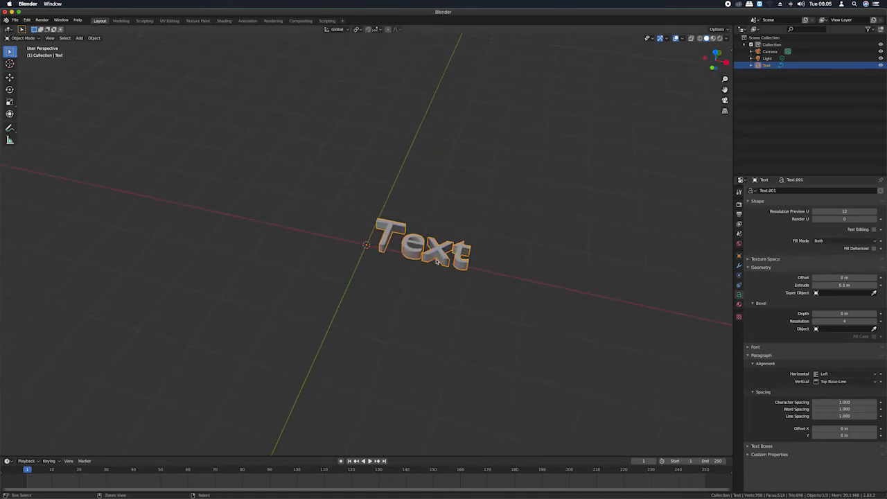
key("KP_7")
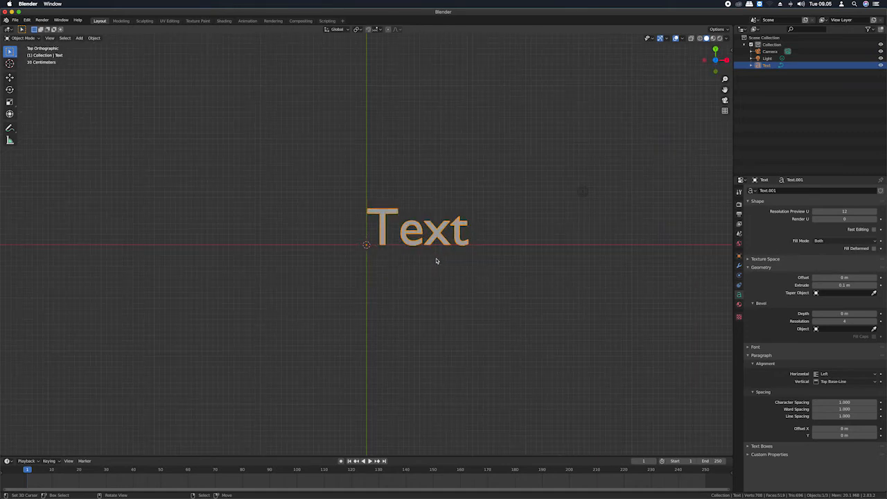
scroll(448, 240, "down", 5)
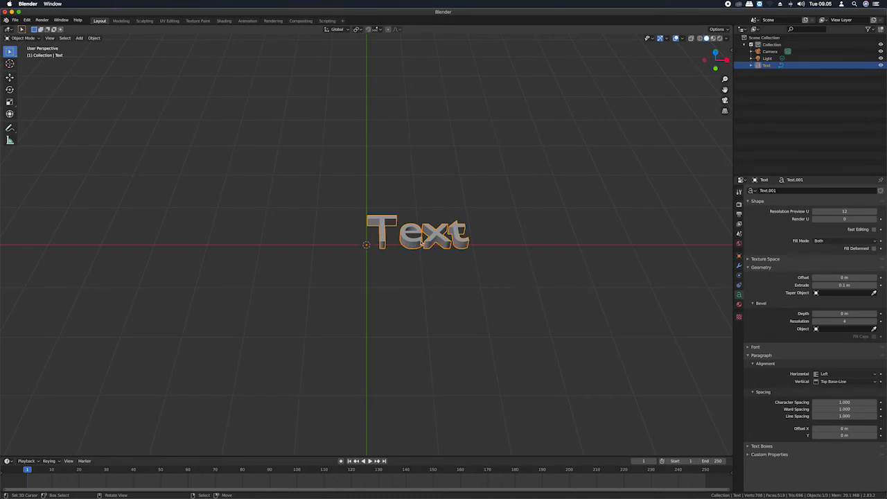
Convert the text object to a mesh and display it in wireframe to inspect its topology.
key("alt+c")
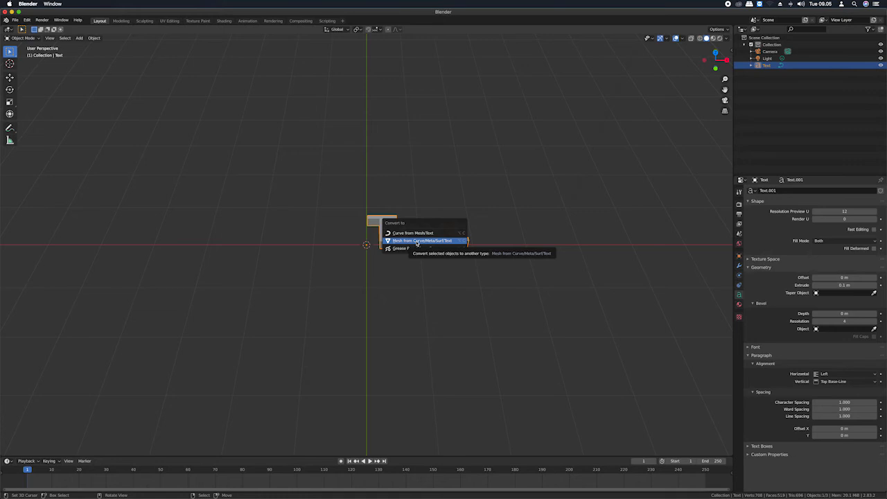
left_click(419, 240)
scroll(449, 243, "down", 5)
scroll(449, 243, "up", 7)
key("shift+z")
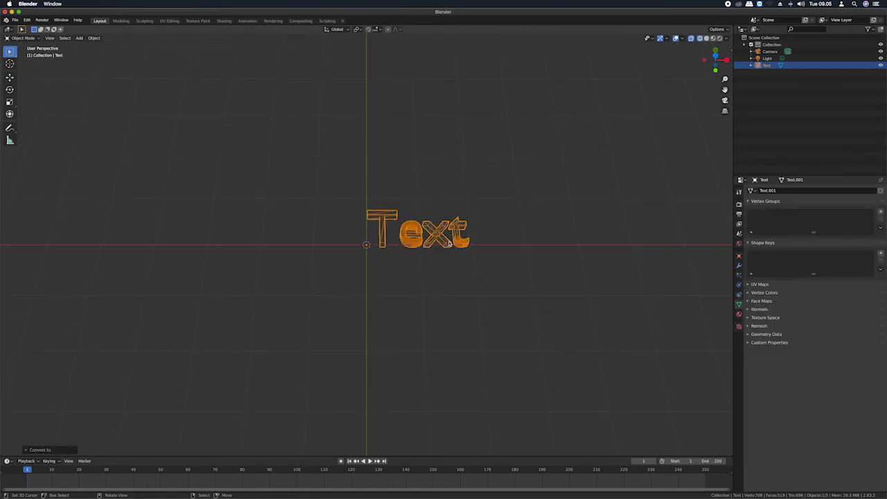
scroll(449, 243, "up", 3, "ctrl")
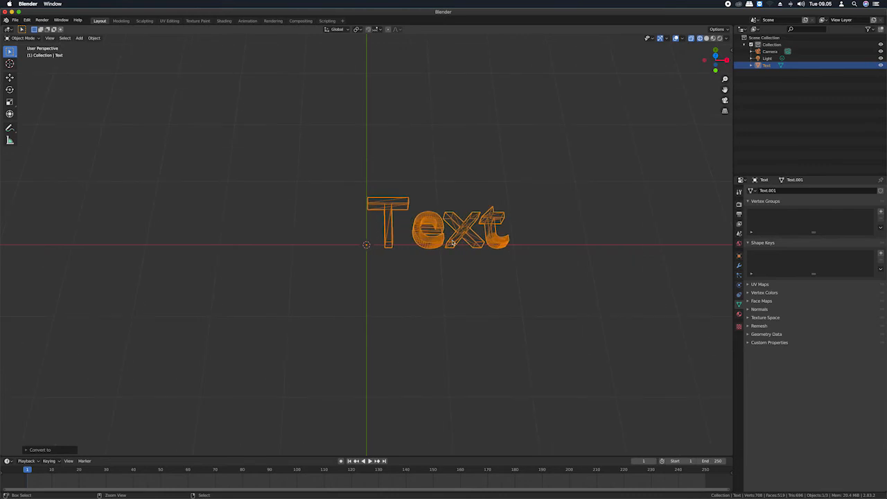
scroll(461, 238, "up", 3)
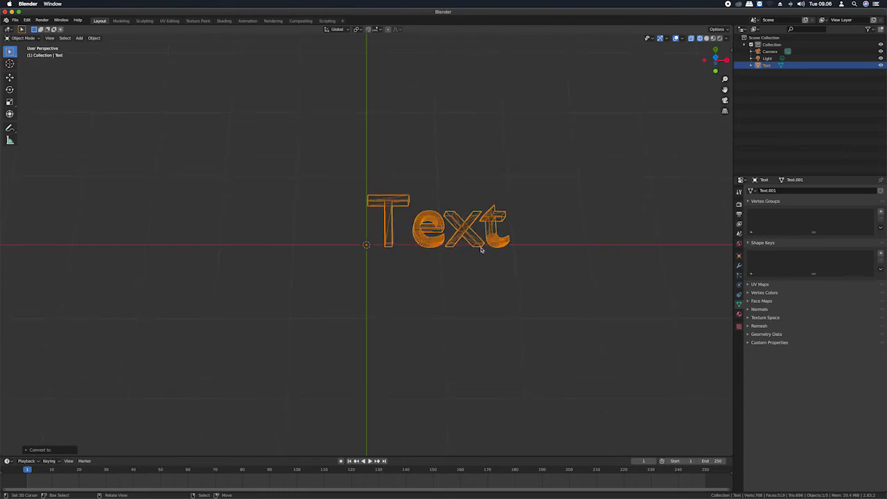
Add a Remesh modifier in Voxel mode to the text mesh and set its Voxel Size to 0.06 m.
left_click(739, 268)
left_click(781, 191)
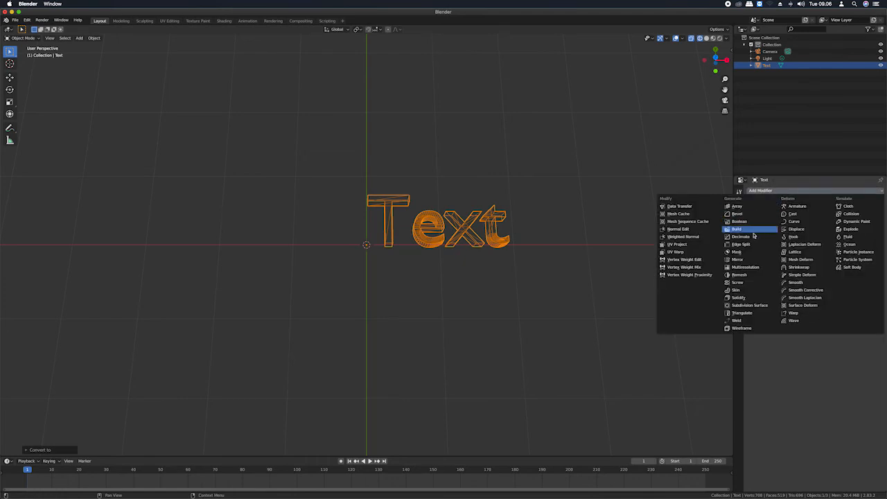
left_click(741, 275)
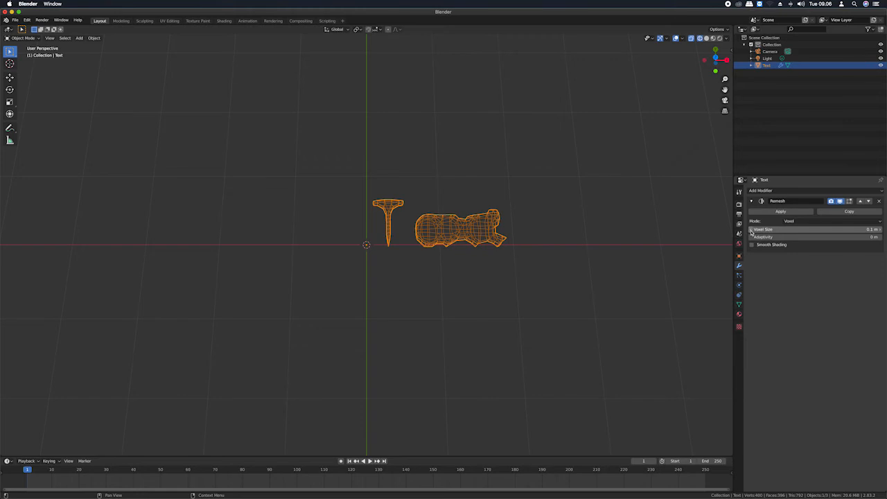
mouse_move(751, 231)
left_mouse_down()
mouse_move(736, 231)
mouse_move(751, 232)
left_mouse_up()
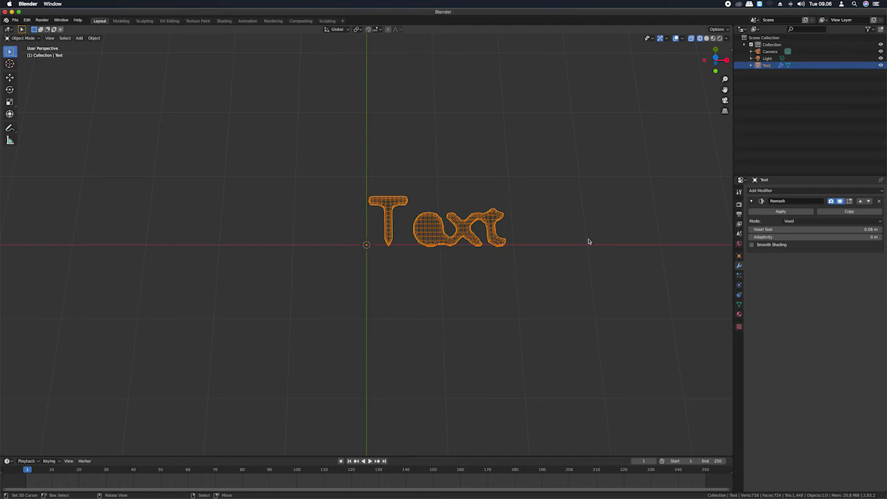
Lower the Remesh modifier's Voxel Size to 0.01 m and compare the text mesh between Edit Mode and Object Mode.
left_click(751, 230)
left_click(751, 231)
left_click(751, 230)
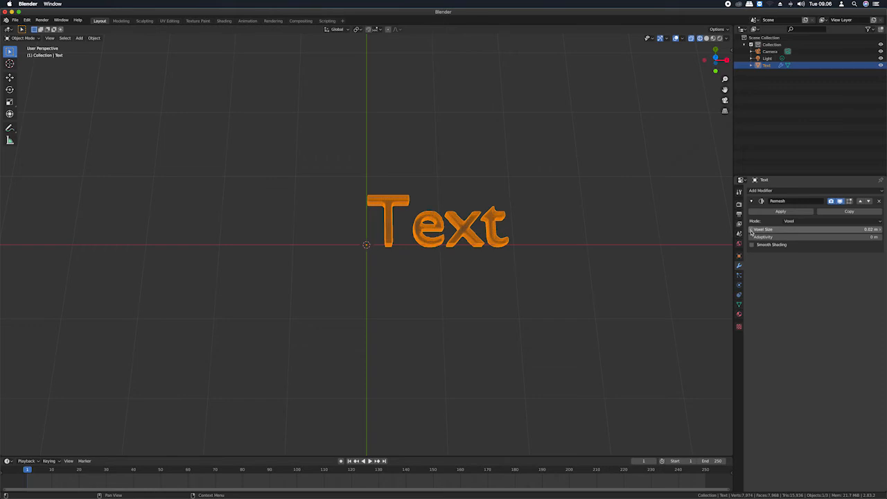
left_click(751, 231)
middle_click_drag(435, 224, 508, 222)
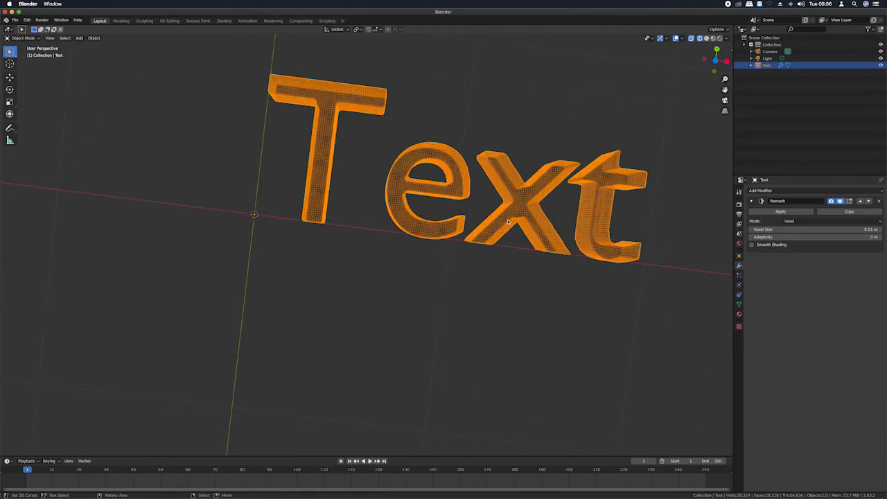
key("Tab")
key("Tab")
key("Tab")
key("Tab")
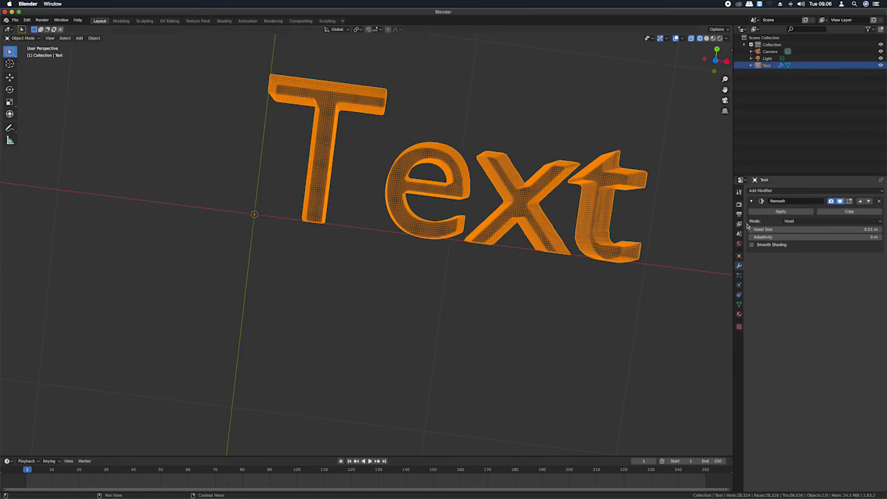
Apply the Remesh modifier and inspect the resulting geometry by switching repeatedly between Edit Mode and Object Mode.
left_click(781, 211)
key("Tab")
key("Tab")
key("Tab")
key("Tab")
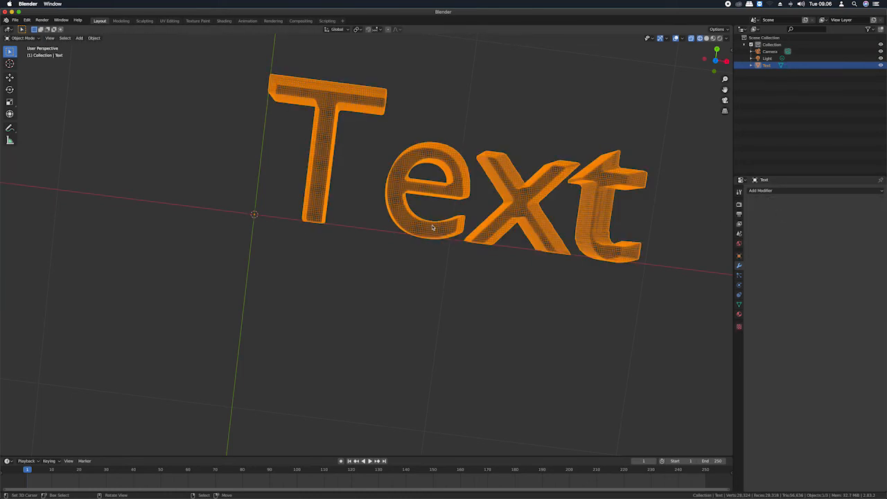
middle_click_drag(438, 226, 470, 222)
key("Tab")
key("Tab")
key("Tab")
key("Tab")
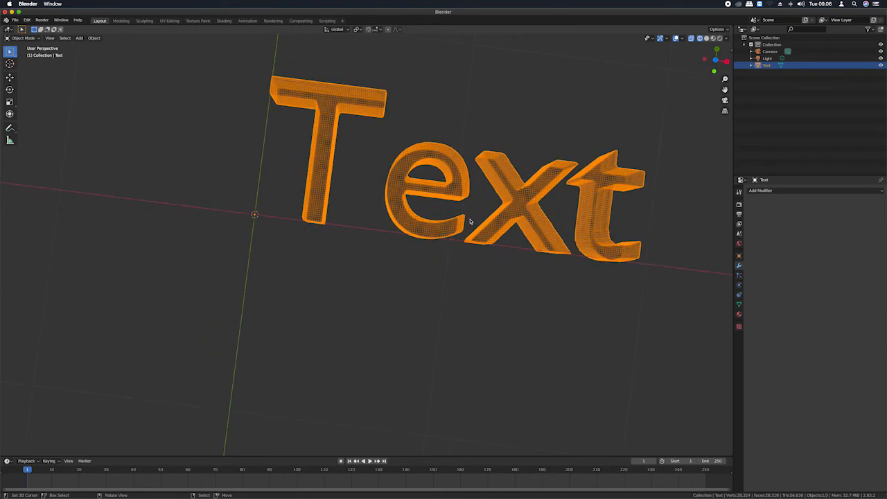
scroll(470, 221, "down", 3)
scroll(469, 222, "up", 3)
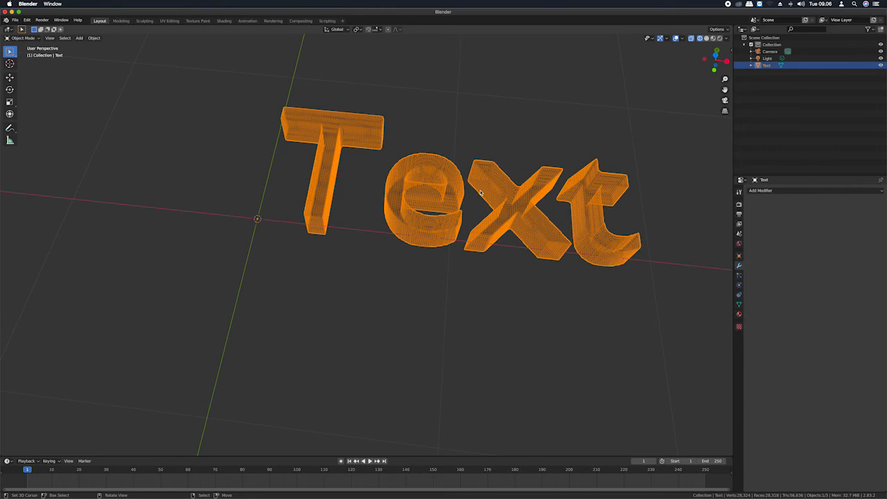
Delete the text mesh and add a circle mesh at the world origin.
key("x")
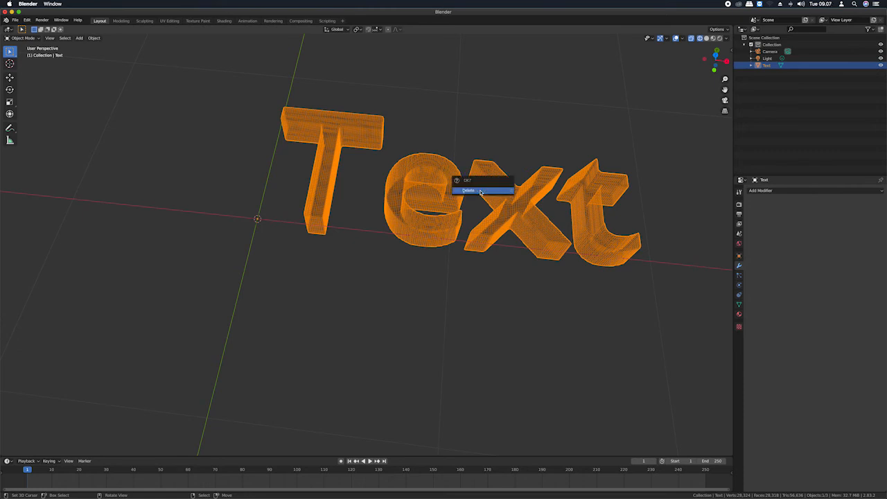
left_click(481, 191)
key("shift+a")
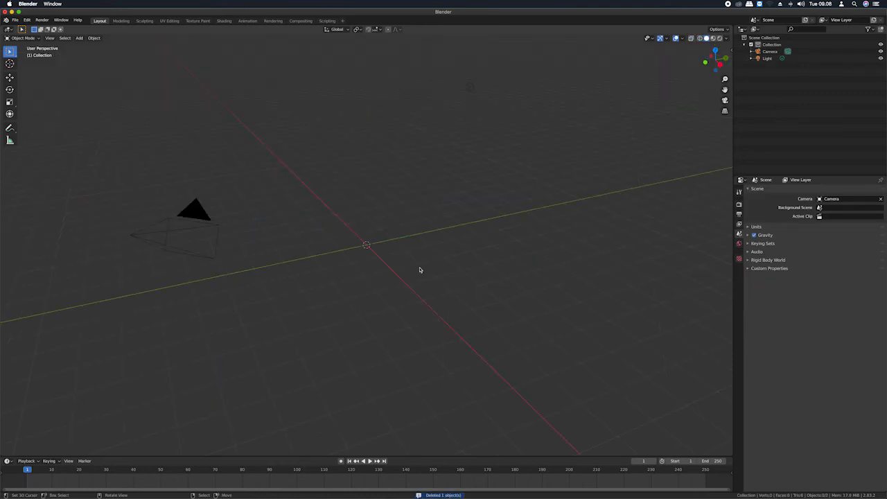
key("shift+a")
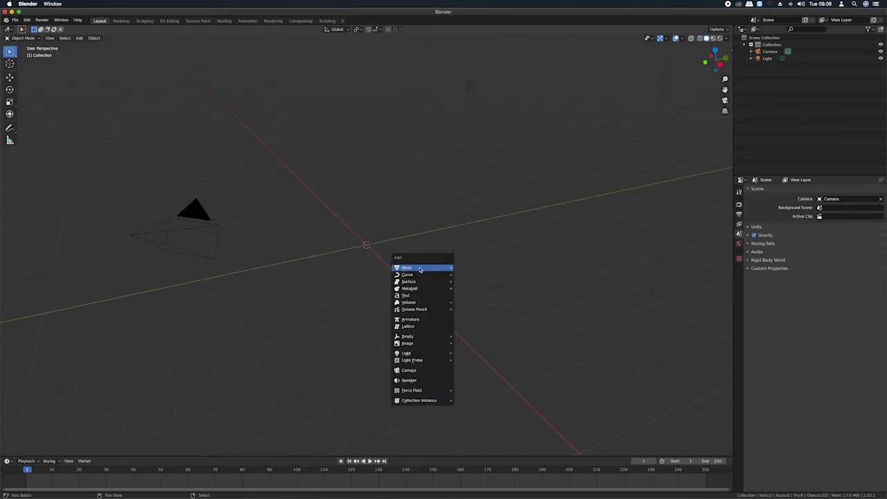
mouse_move(419, 269)
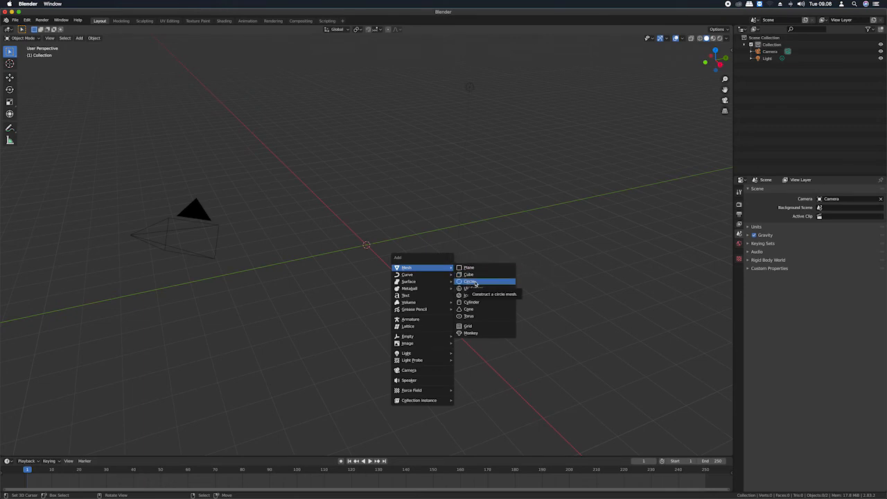
left_click(475, 282)
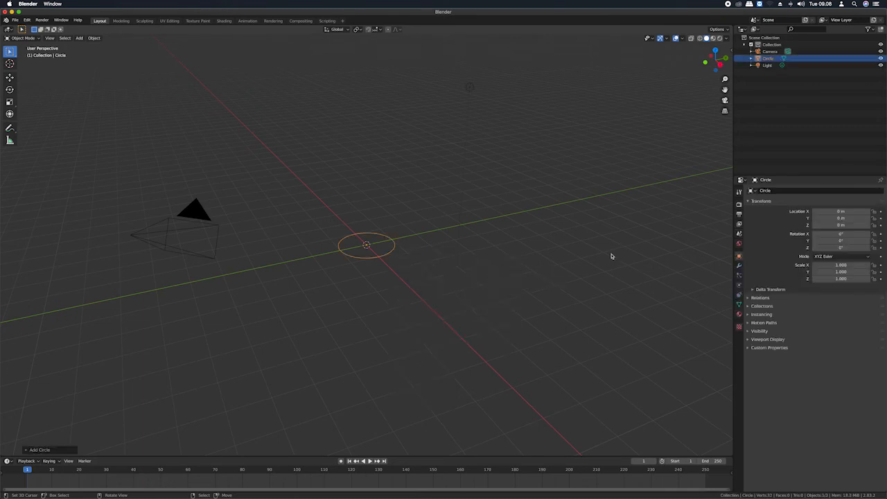
In Edit Mode, select all of the circle's vertices and move them along positive Y, away from the object's origin.
left_click(739, 265)
left_click(783, 192)
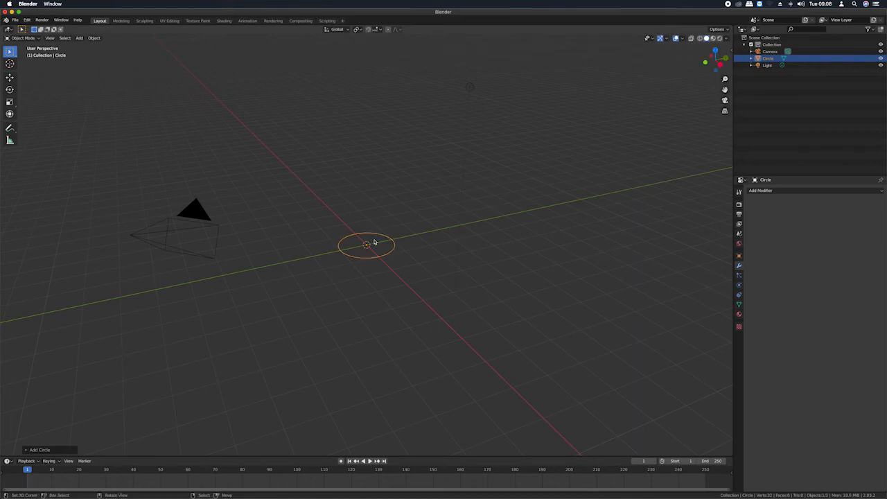
key("Tab")
key("alt+a")
key("a")
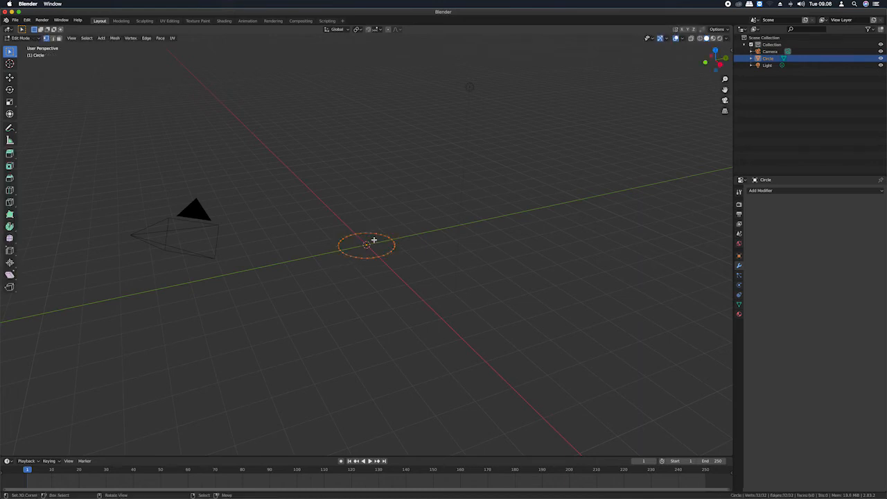
key("g")
key("y")
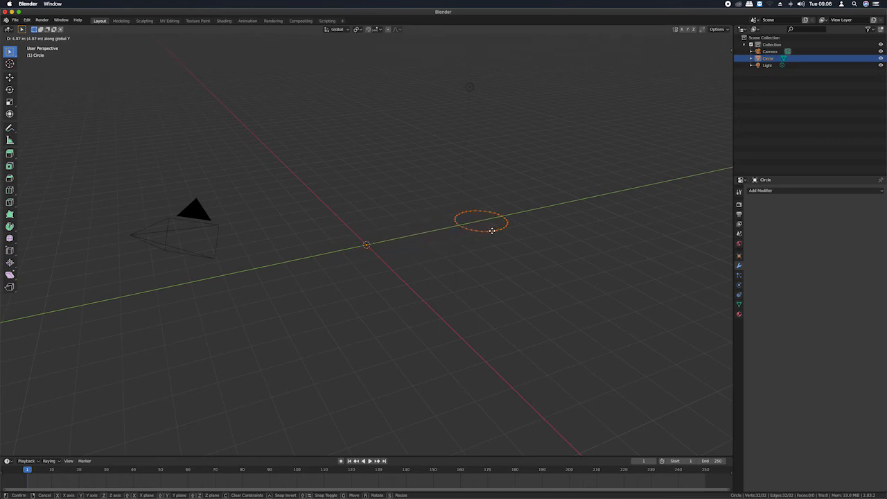
left_click(479, 231)
Rotate the circle's vertices 90° about X and turn them about Z so the ring stands upright in the YZ plane.
key("r")
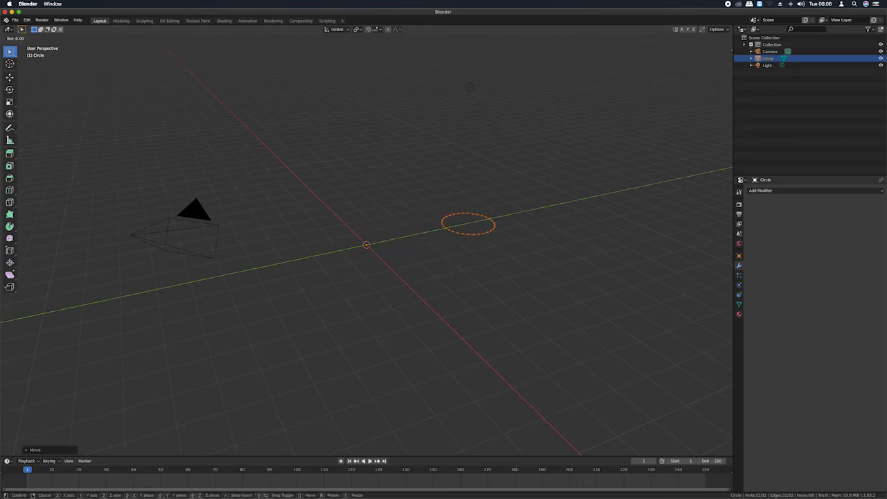
type("x90")
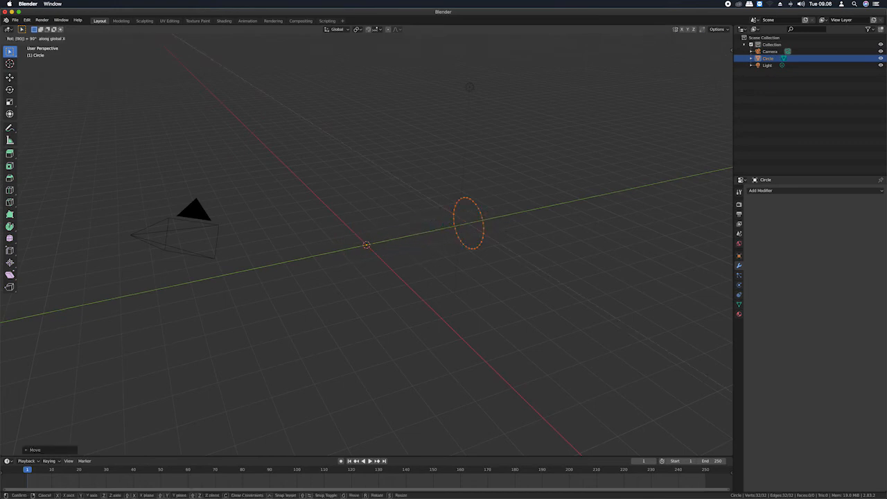
key("Return")
key("Tab")
scroll(510, 230, "right", 10)
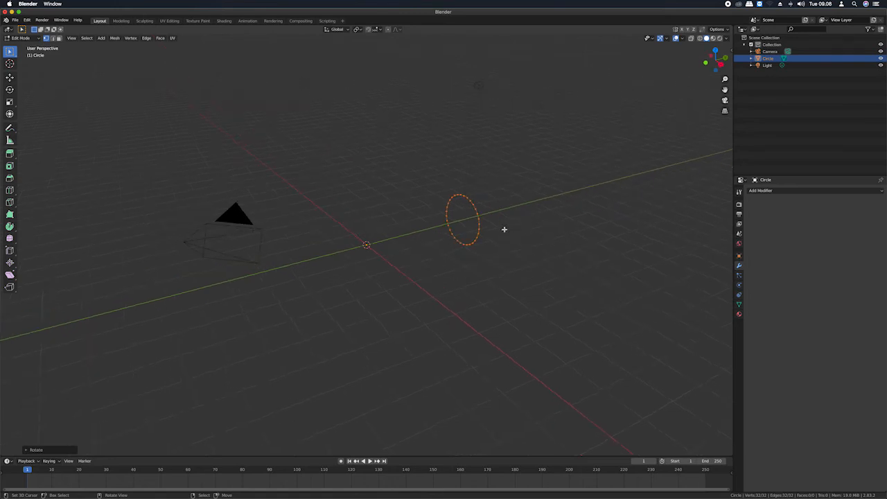
scroll(498, 226, "right", 5)
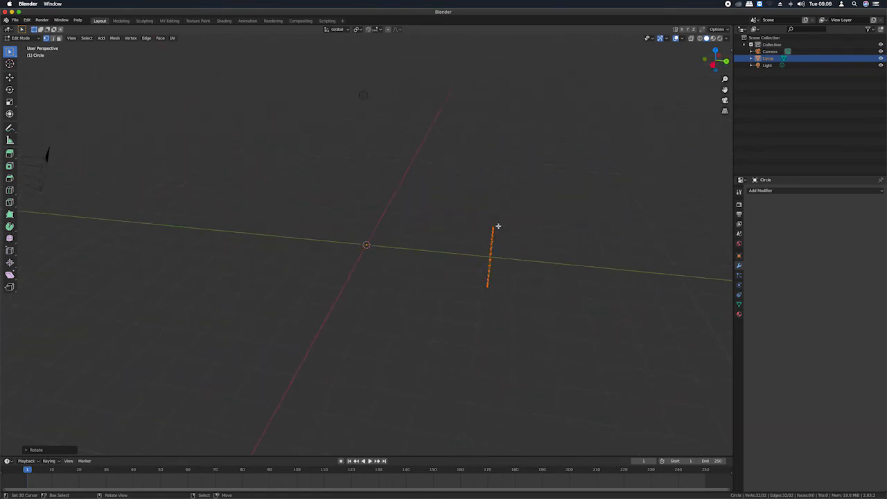
scroll(498, 226, "down", 5)
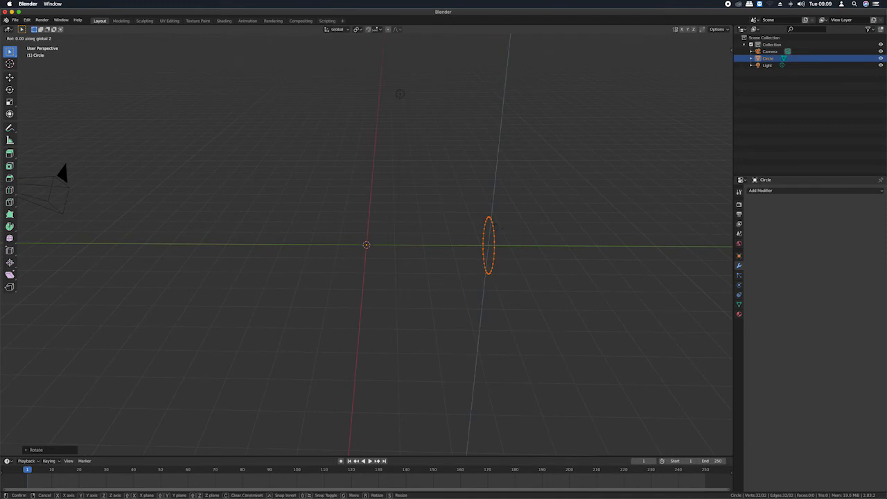
Add a Screw modifier to the circle and set its Screw offset to 2.8 m along the Z axis.
left_click(779, 194)
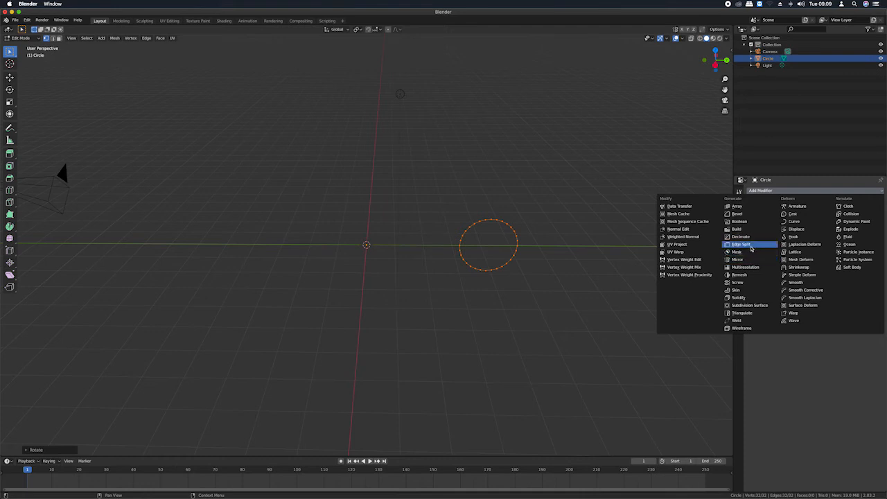
left_click(749, 284)
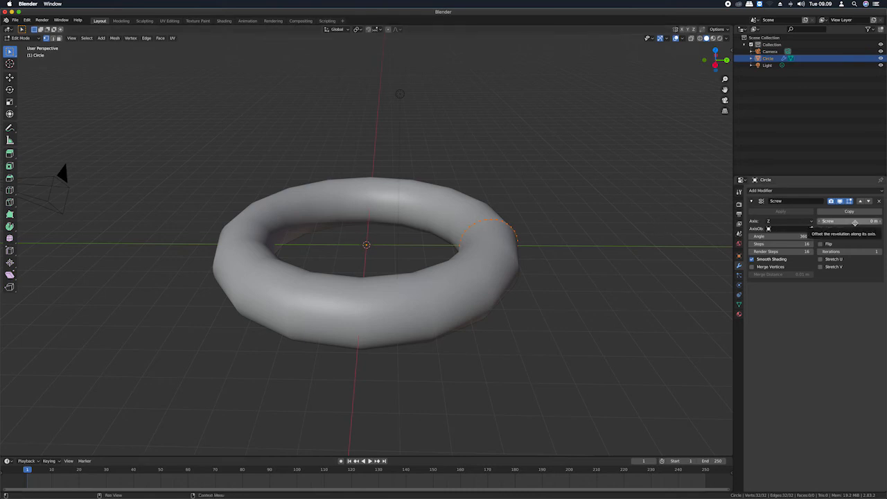
left_click_drag(854, 222, 877, 223)
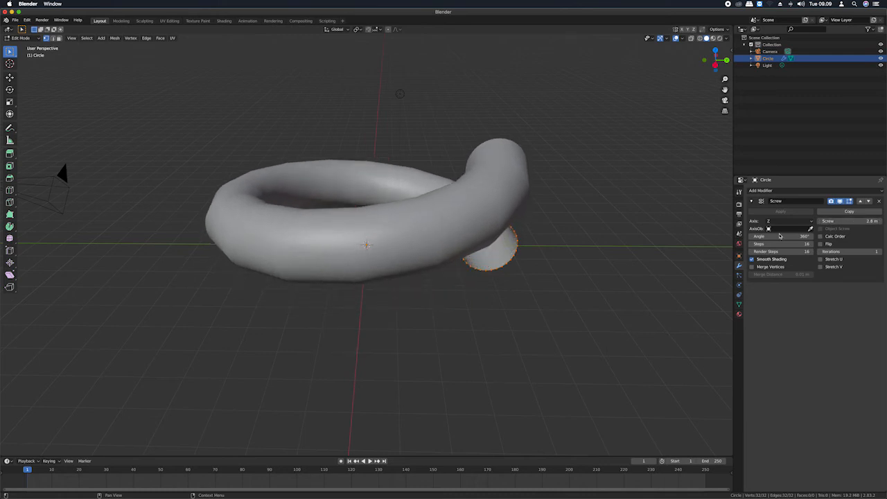
scroll(696, 234, "left", 10)
scroll(696, 233, "left", 5)
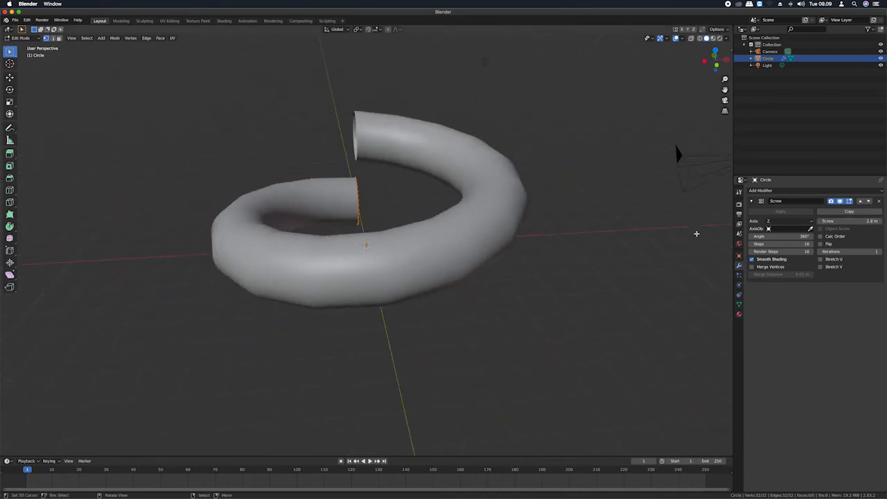
Set the Screw modifier's Iterations to 3 and its Screw offset to 2.2 m.
left_click(880, 253)
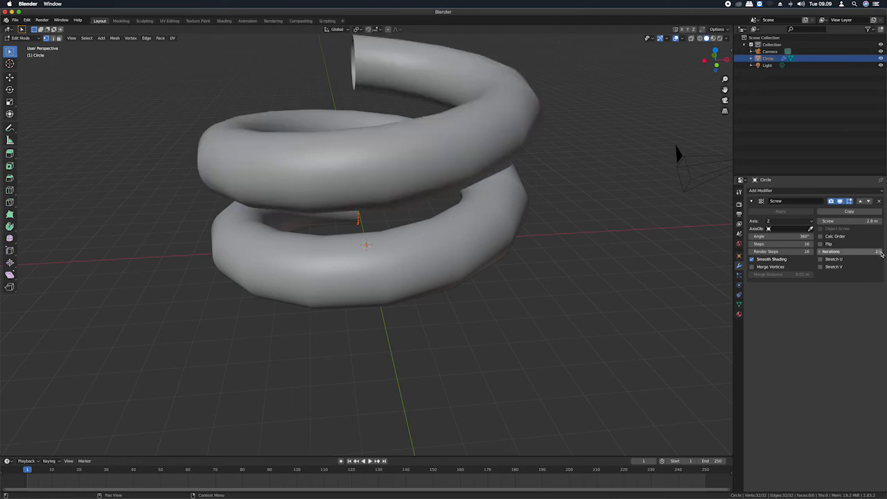
left_click(881, 253)
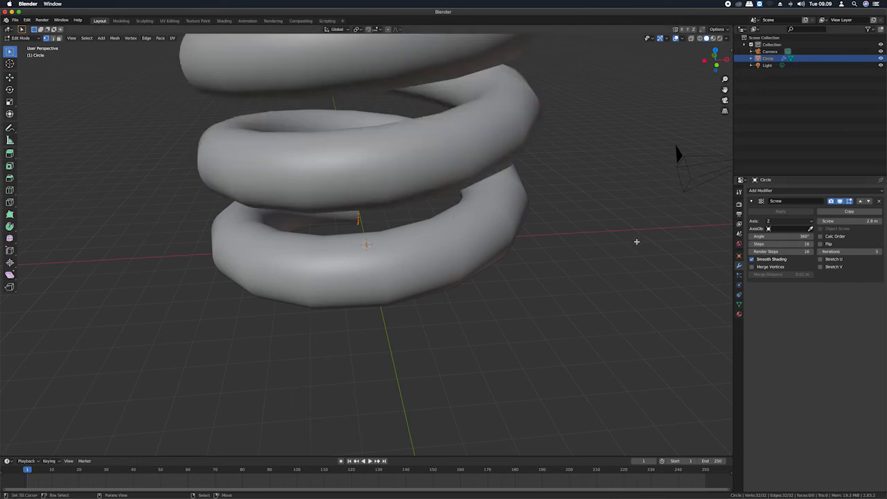
scroll(618, 239, "down", 5)
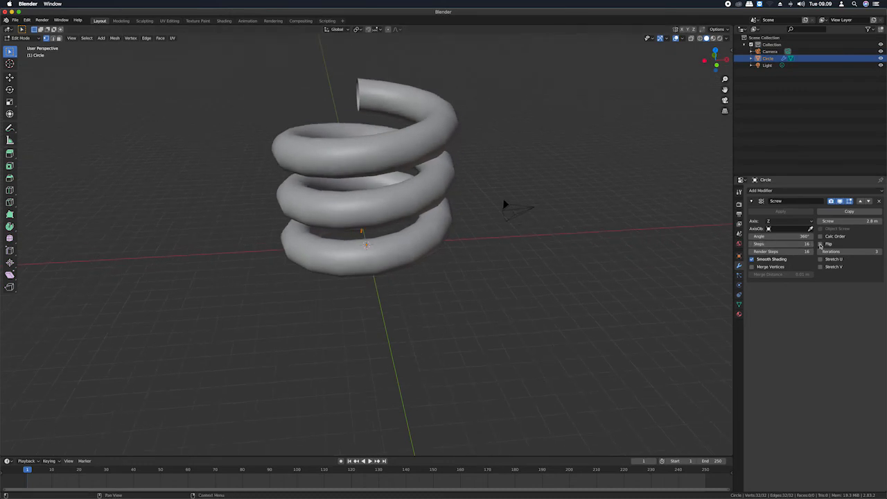
left_click_drag(870, 221, 848, 228)
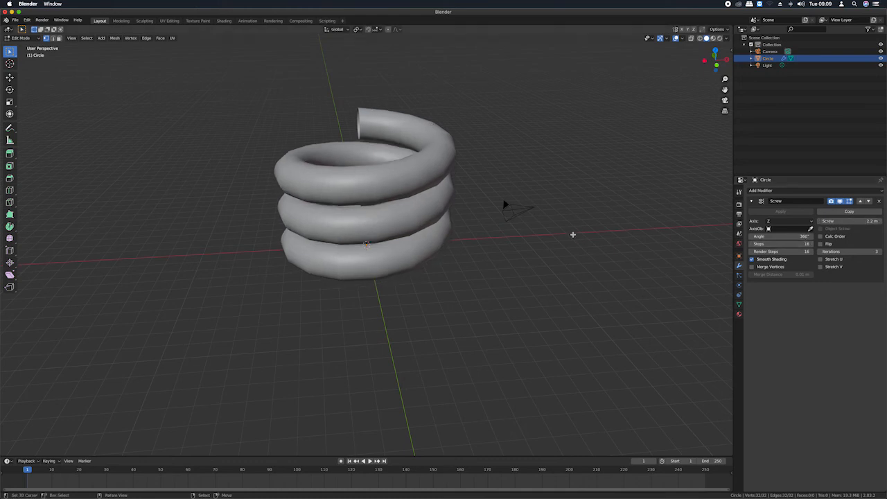
Scale the circle profile's vertices down to about 0.6 to thin the coil's tube, and view the coil from below.
key("s")
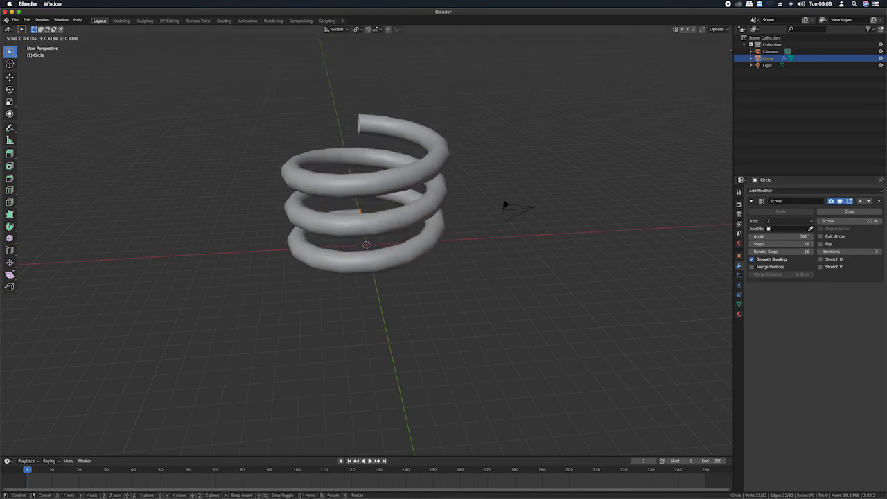
left_click(443, 228)
key("Tab")
middle_click_drag(443, 228, 416, 228)
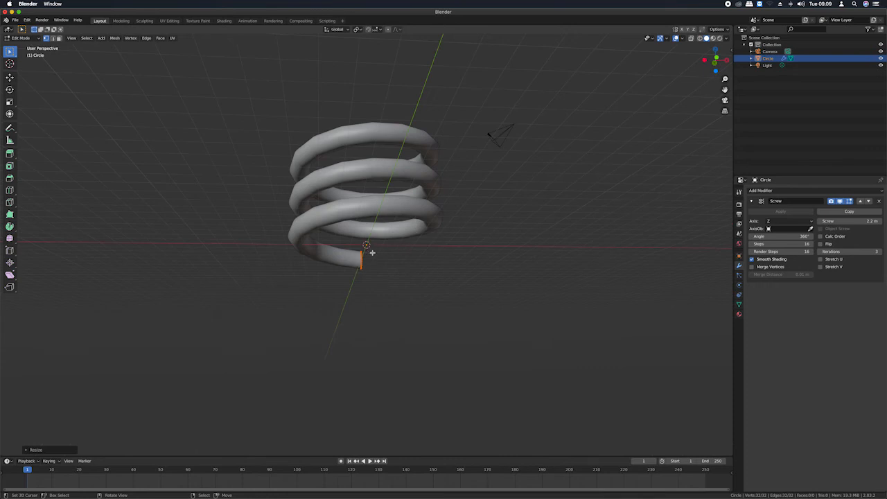
Smooth the coil by trying 76 Steps in the Screw modifier, check it from several angles, and settle on 30 Steps.
left_click_drag(770, 244, 803, 244)
middle_click_drag(509, 278, 511, 243)
middle_click_drag(489, 228, 630, 235)
middle_click_drag(517, 227, 473, 229)
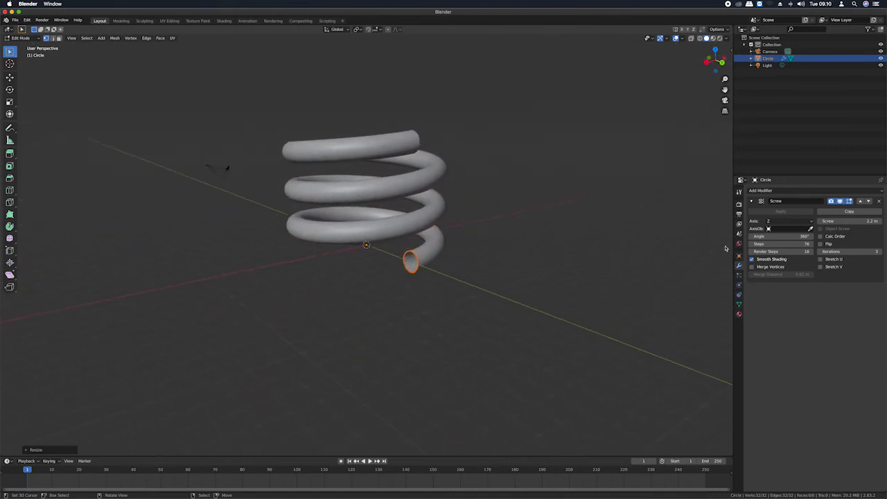
left_click_drag(786, 243, 750, 244)
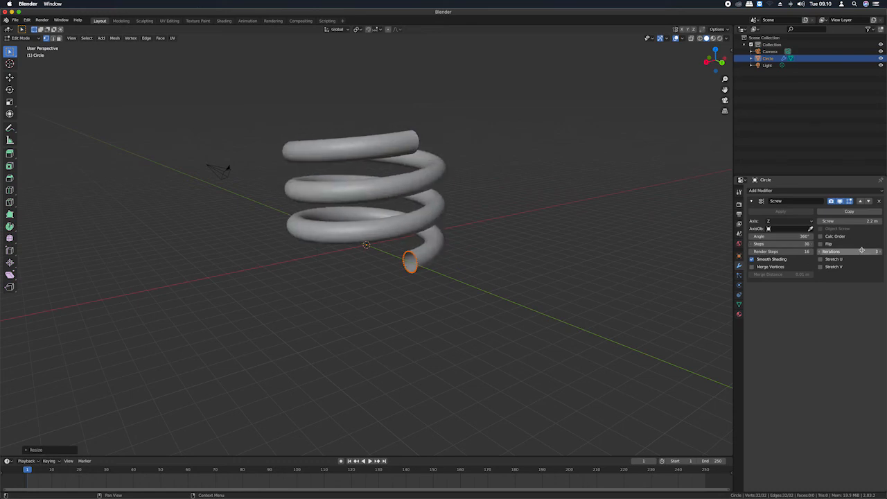
Set the Screw modifier's Iterations to 4 and its Screw offset to 1.4 m, and return to Object Mode.
mouse_move(865, 252)
left_mouse_down()
mouse_move(879, 252)
mouse_move(870, 252)
left_mouse_up()
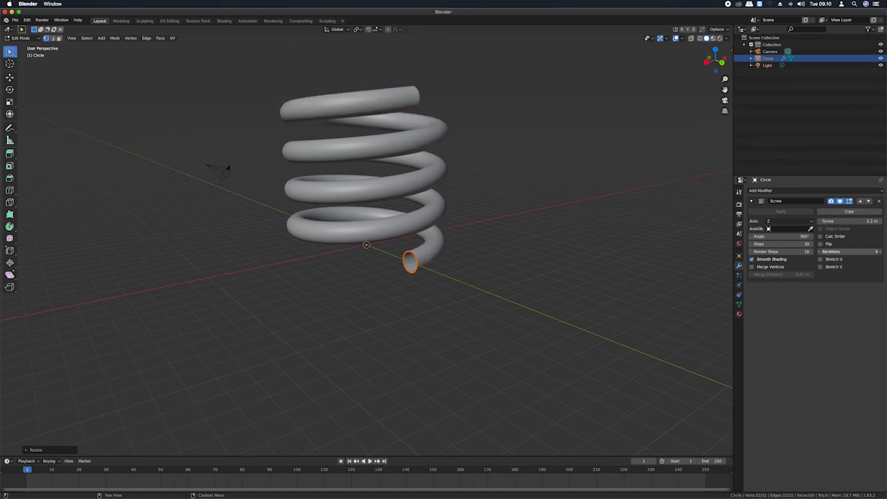
mouse_move(858, 221)
left_mouse_down()
mouse_move(846, 221)
mouse_move(857, 222)
left_mouse_up()
middle_click_drag(439, 254, 441, 247)
key("Tab")
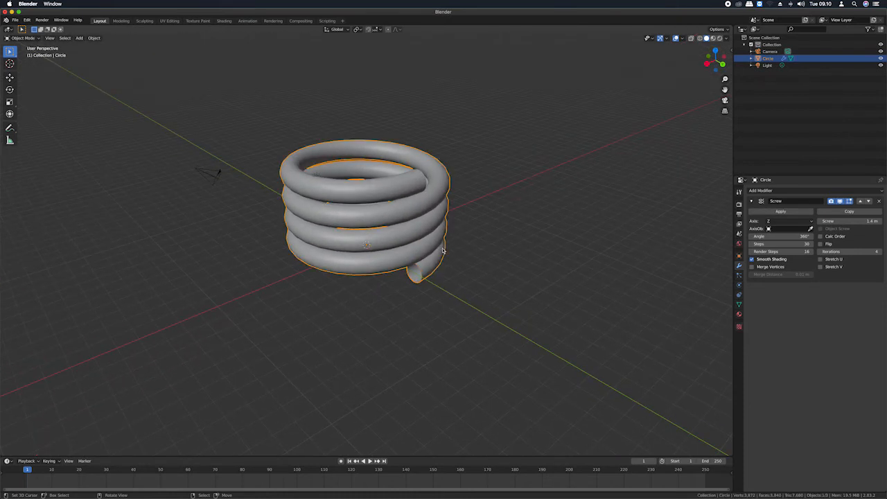
Delete the coil and add a new cube mesh in its place.
key("x")
left_click(442, 248)
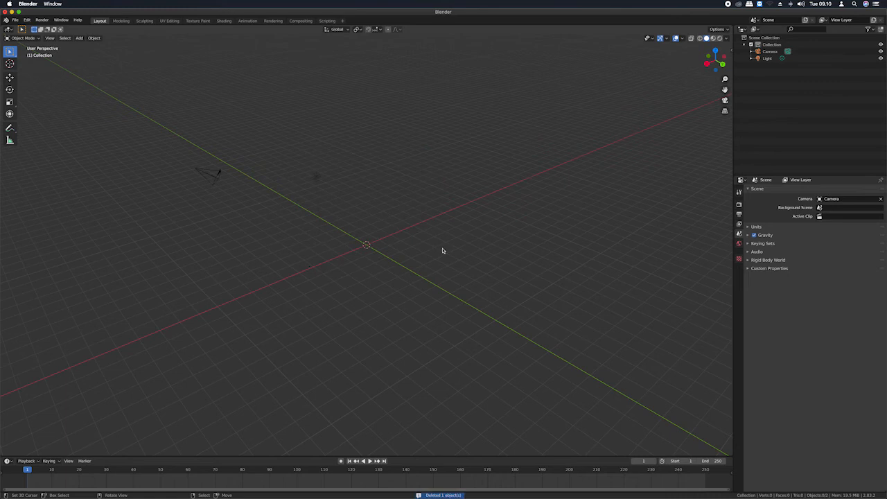
key("shift+a")
mouse_move(443, 249)
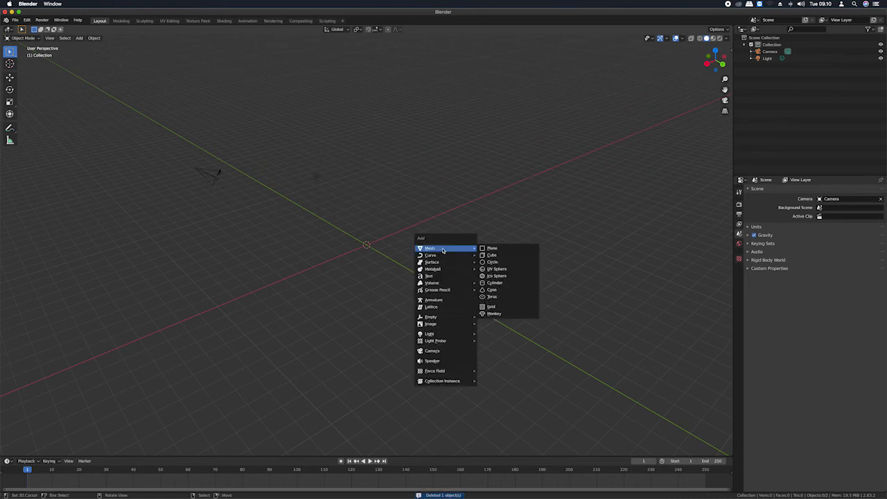
left_click(491, 255)
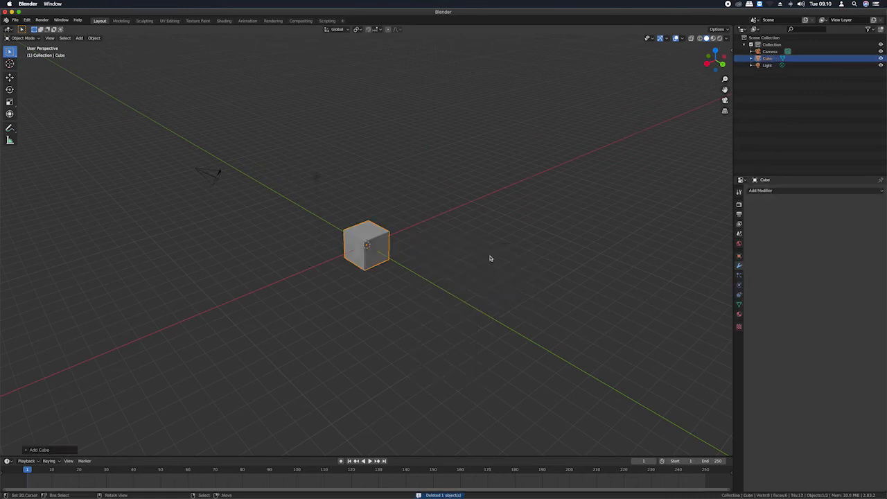
scroll(420, 260, "up", 5)
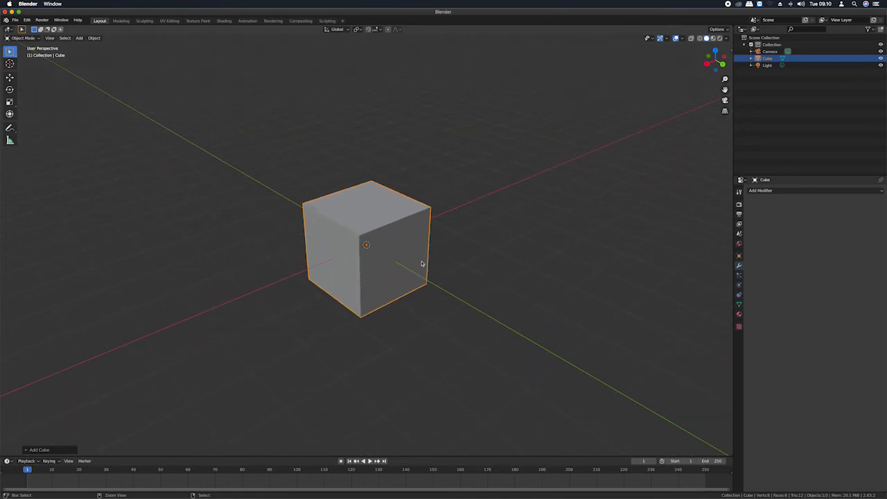
Subdivide all of the cube's faces with 2 cuts in Edit Mode and return to Object Mode.
key("Tab")
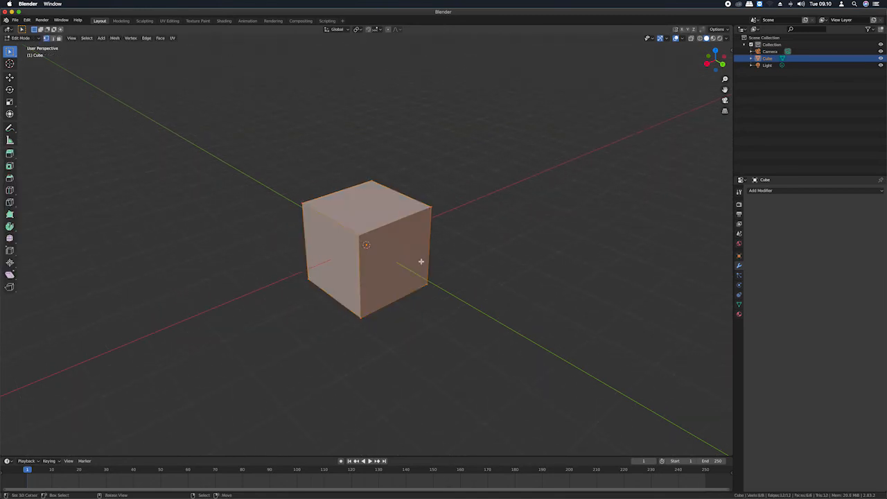
right_click(420, 261)
left_click(421, 262)
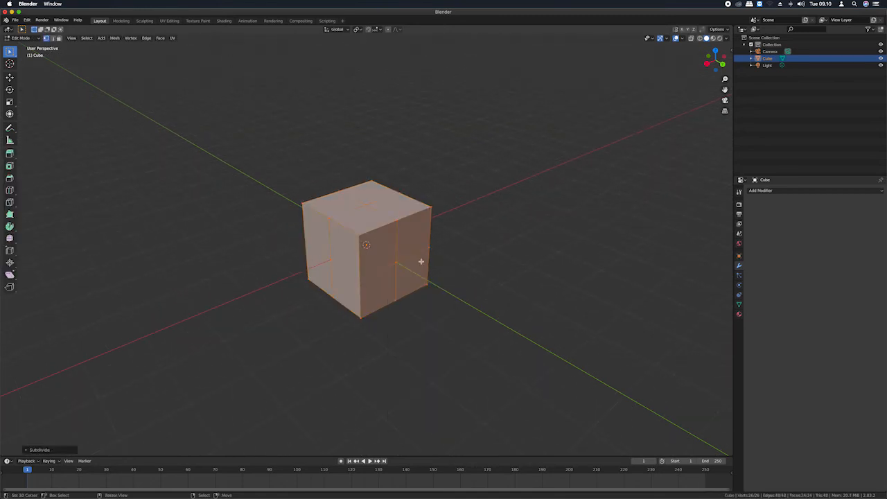
left_click(47, 450)
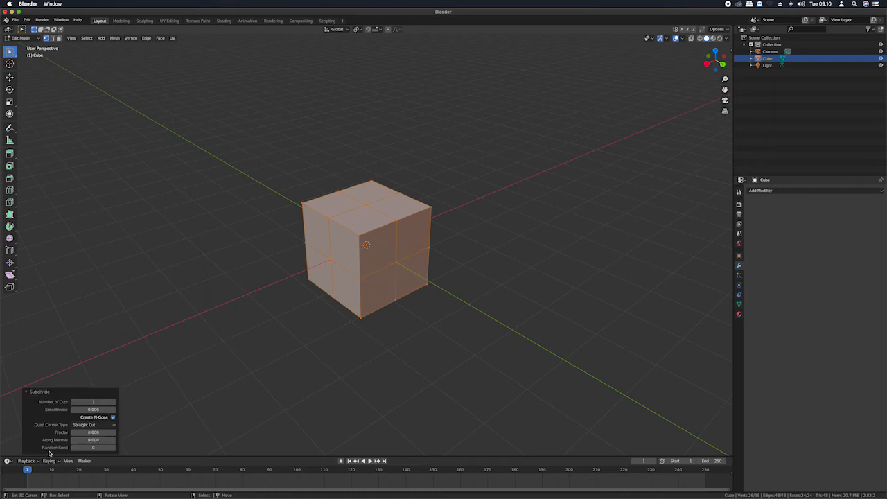
left_click(114, 404)
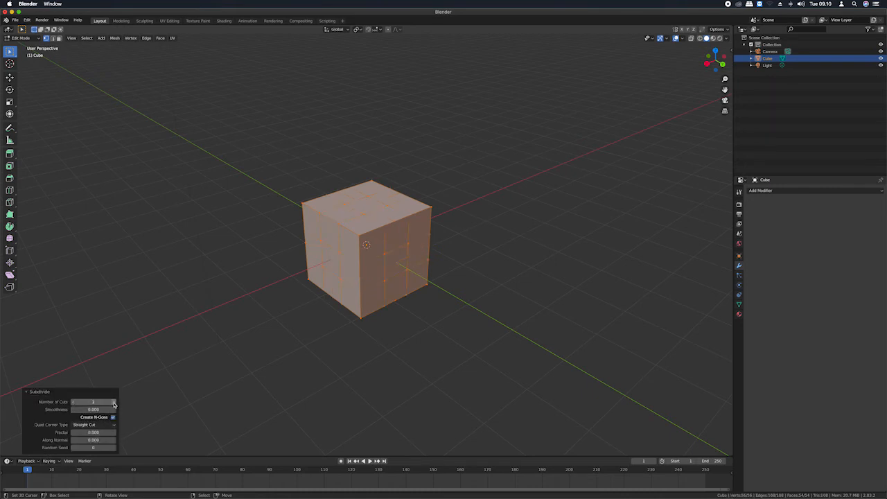
key("Tab")
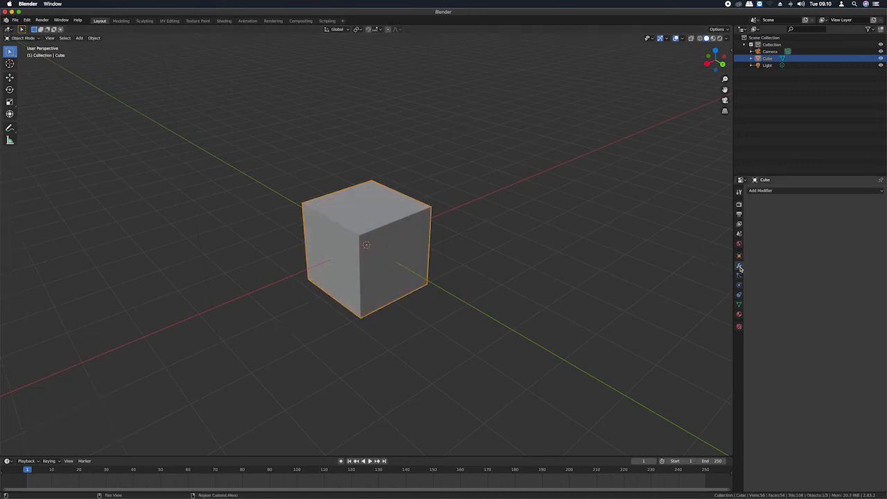
Add a Triangulate modifier to the cube and inspect its triangles in wireframe shading.
left_click(771, 194)
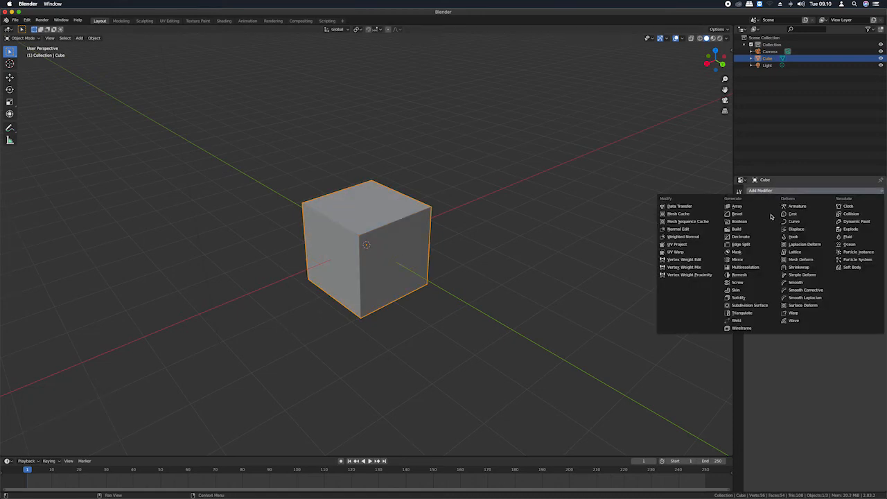
left_click(749, 313)
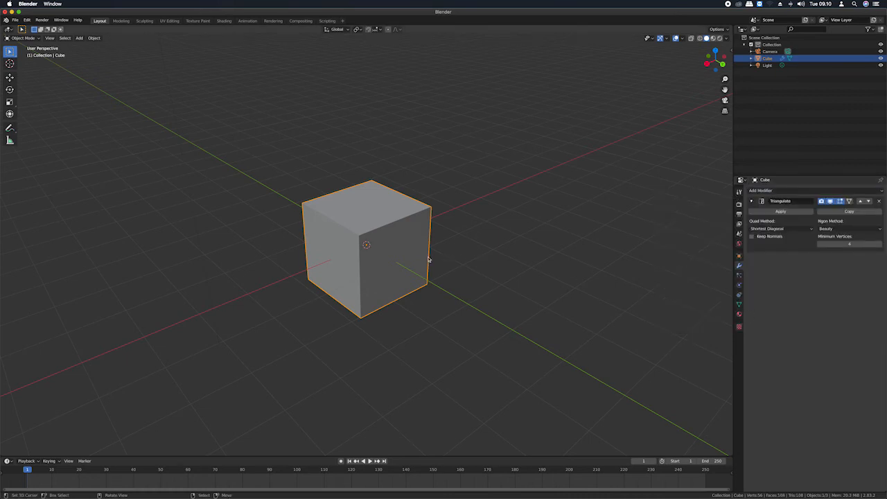
key("shift+z")
middle_click_drag(418, 258, 417, 258)
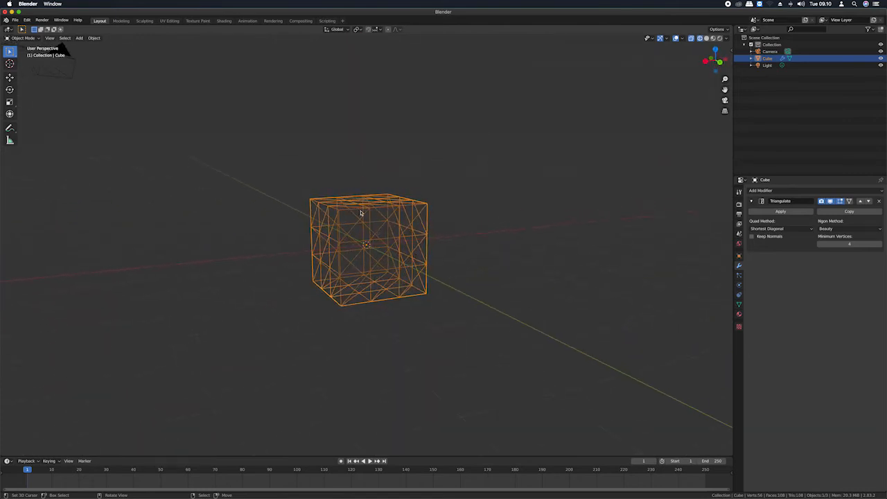
middle_click_drag(361, 228, 359, 227)
Check the cube's underlying mesh in Edit Mode, return to solid shading in Object Mode, and apply the Triangulate modifier.
key("Tab")
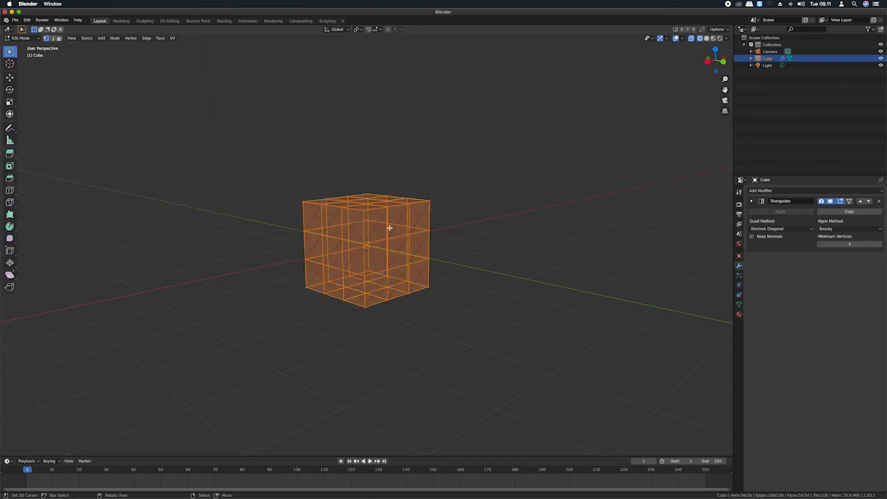
key("alt+z")
middle_click_drag(389, 227, 388, 227)
key("Tab")
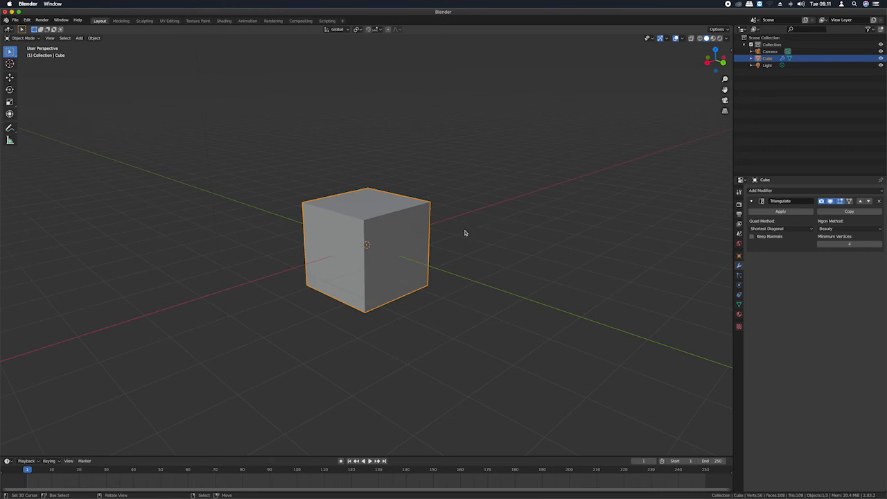
key("ctrl+a")
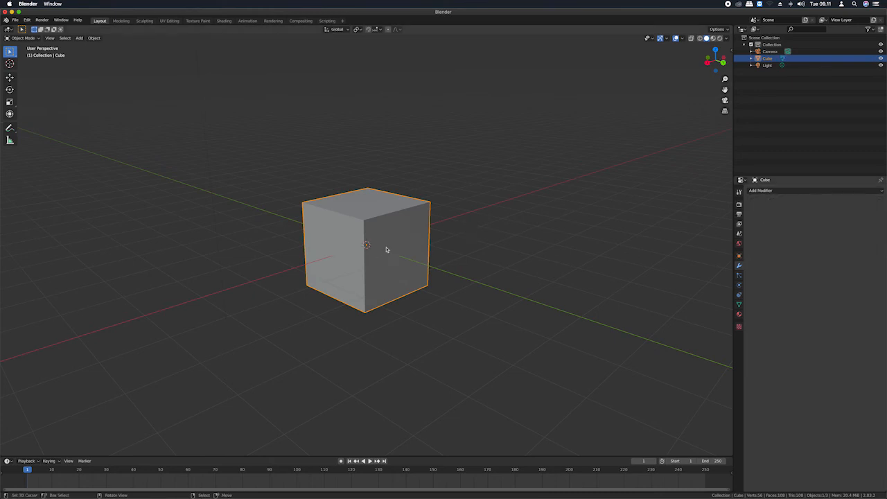
In face select mode, extrude one triangular face on the cube's top upward about 1.5 m, and return to Object Mode.
key("Tab")
key("alt+z")
middle_click_drag(396, 246, 395, 246)
key("ctrl+Tab")
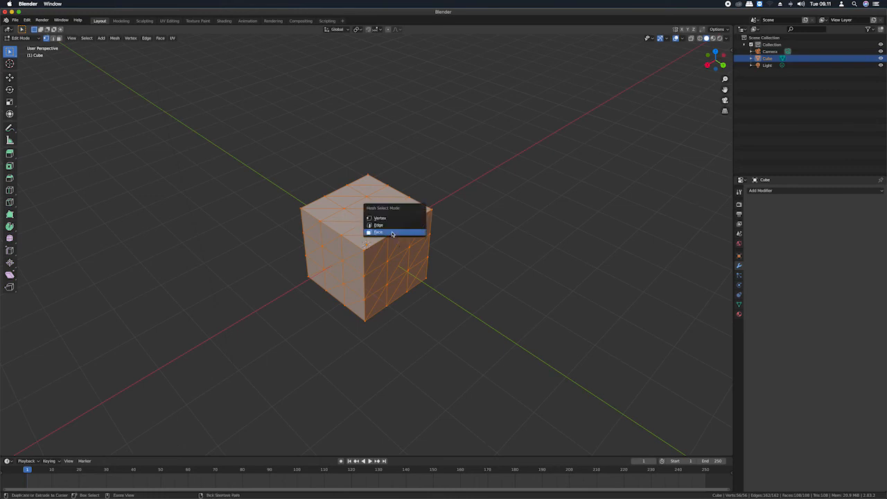
left_click(392, 233)
left_click(389, 220)
key("e")
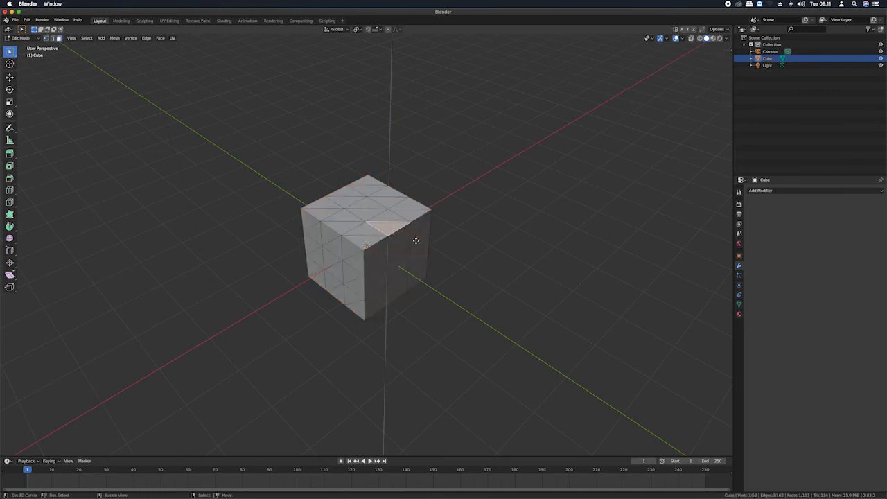
left_click(411, 174)
scroll(439, 242, "down", 10)
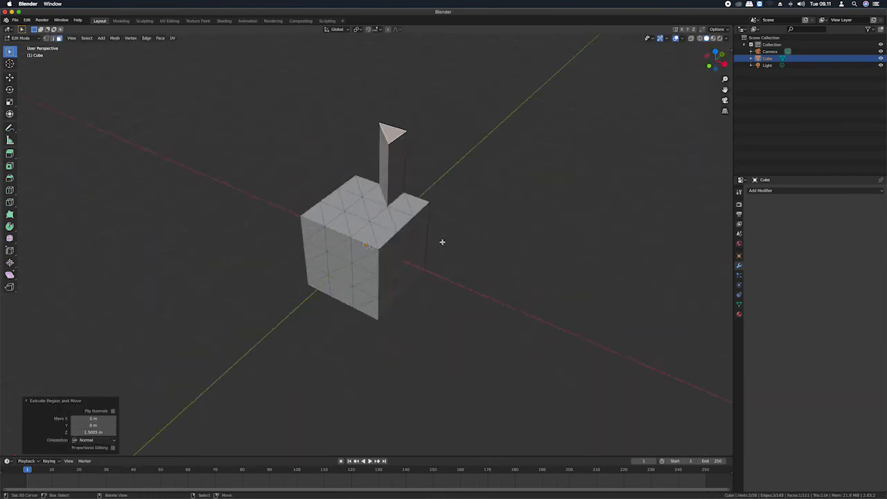
scroll(442, 242, "up", 5)
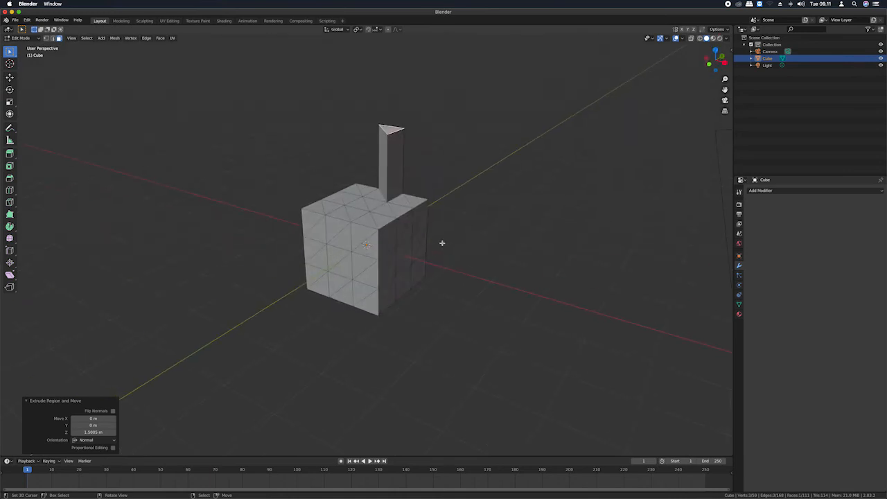
key("Tab")
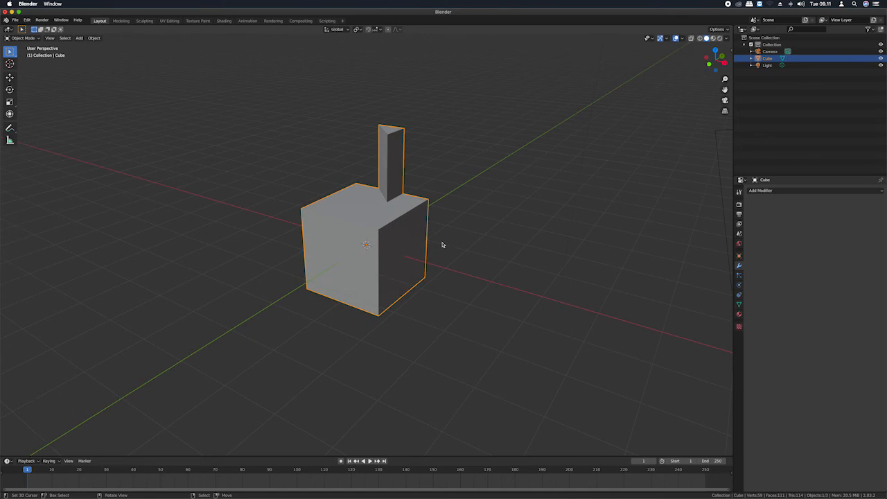
Delete the triangulated cube and add a fresh 2 m cube at the origin.
key("x")
left_click(442, 244)
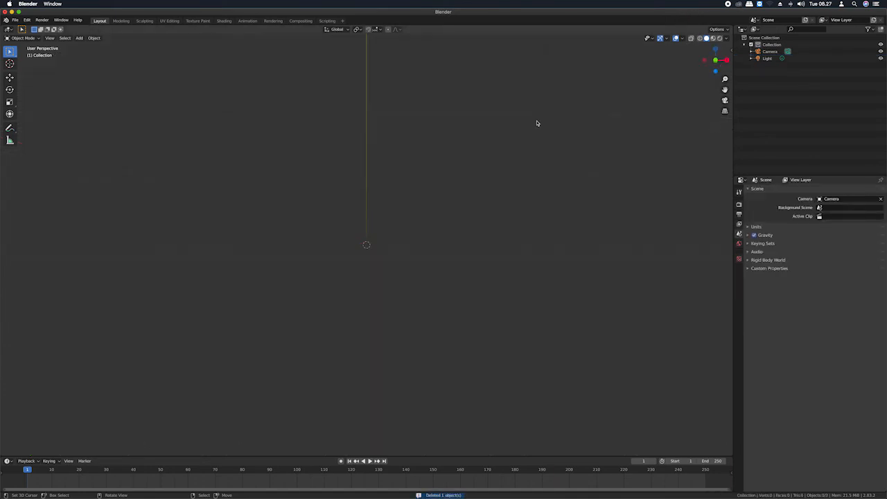
key("shift+a")
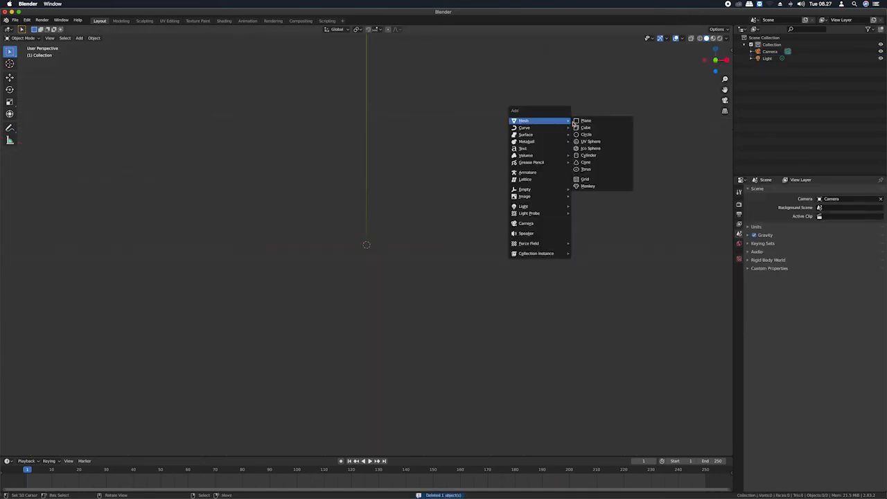
left_click(584, 127)
scroll(620, 208, "left", 5)
scroll(619, 208, "down", 5)
scroll(620, 208, "up", 8)
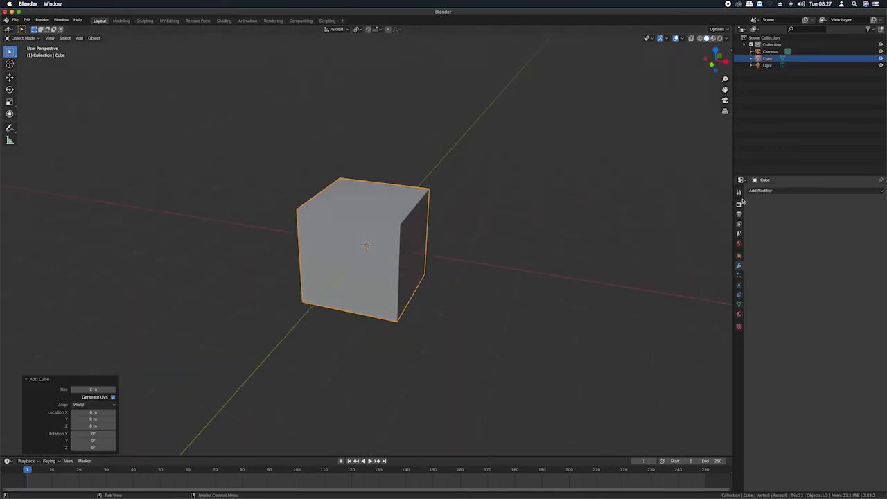
Add a Subdivision Surface modifier to the cube and set its Viewport subdivisions to 3.
left_click(769, 191)
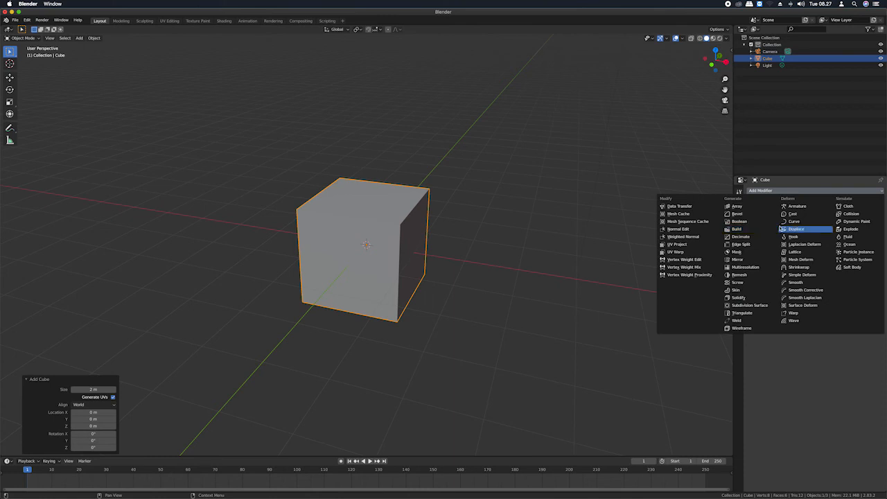
left_click(750, 306)
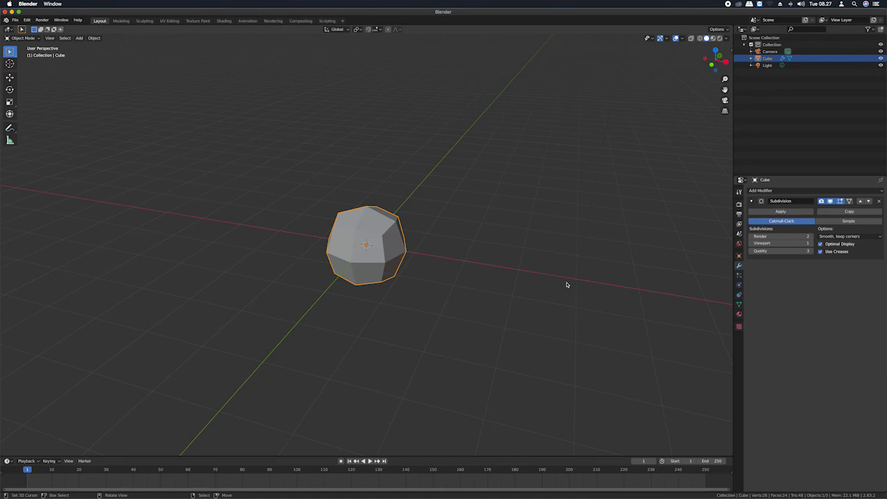
middle_click_drag(368, 253, 369, 253)
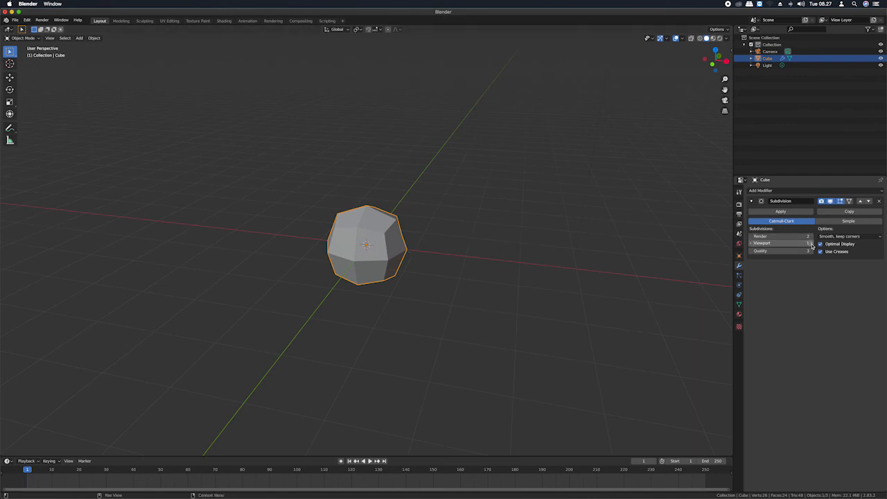
left_click(808, 244)
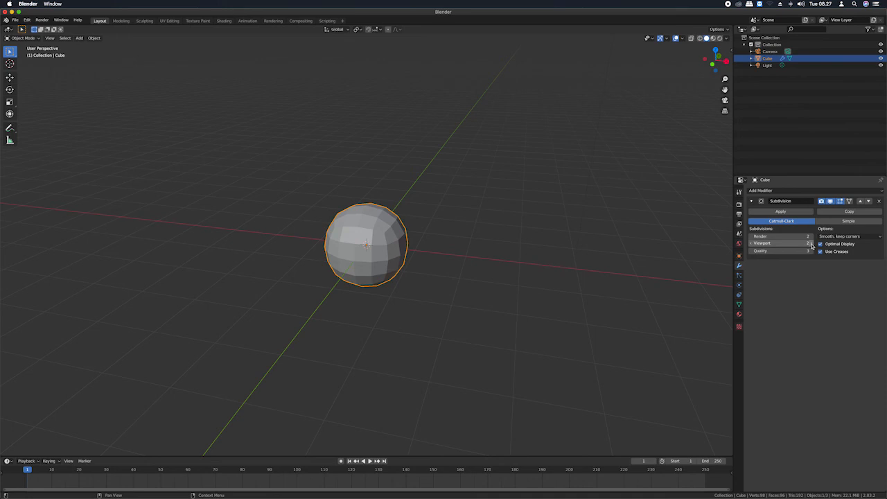
left_click(811, 243)
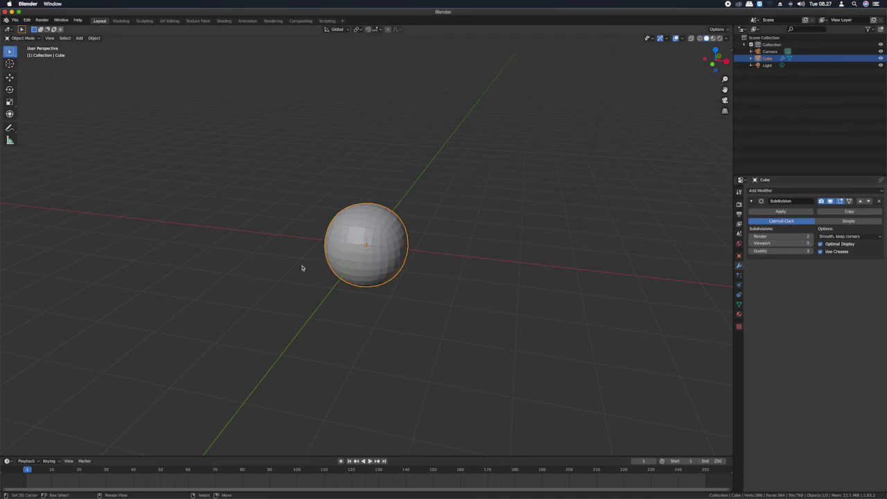
In Edit Mode, add a loop cut to the cube and slide it close to the negative X face, factor about 0.87.
key("Tab")
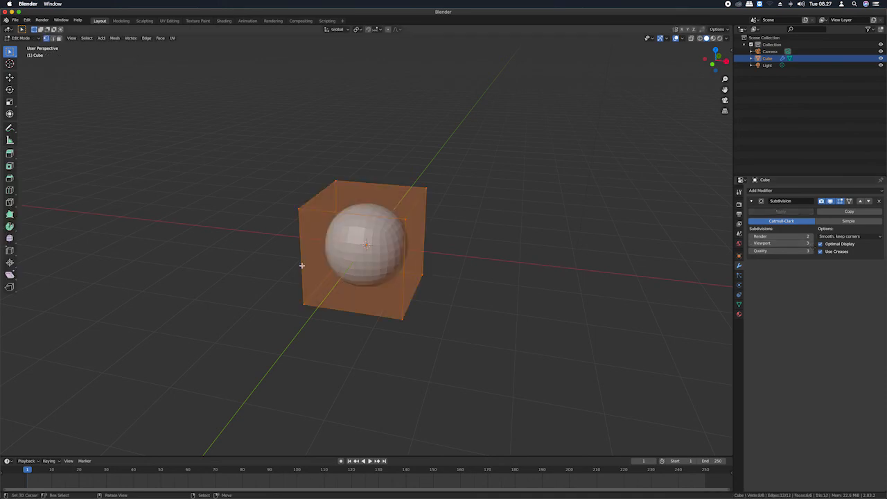
scroll(417, 250, "down", 5)
scroll(417, 251, "up", 6)
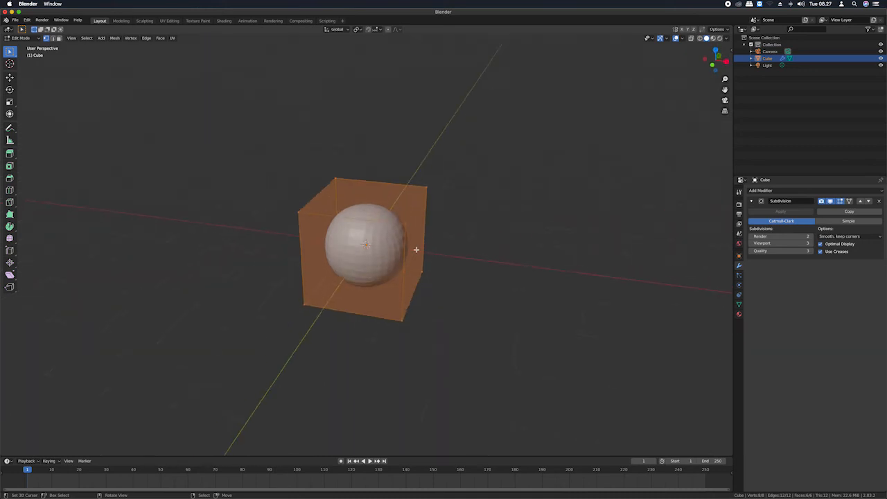
right_click(385, 247)
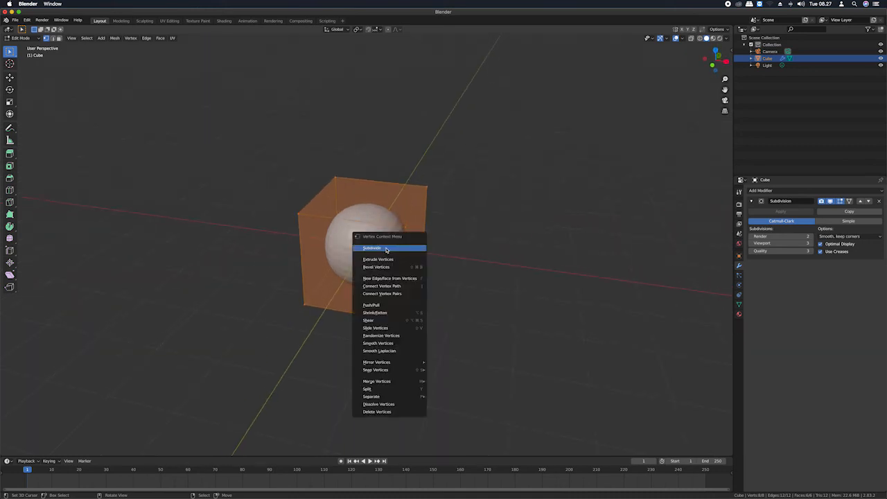
left_click(387, 248)
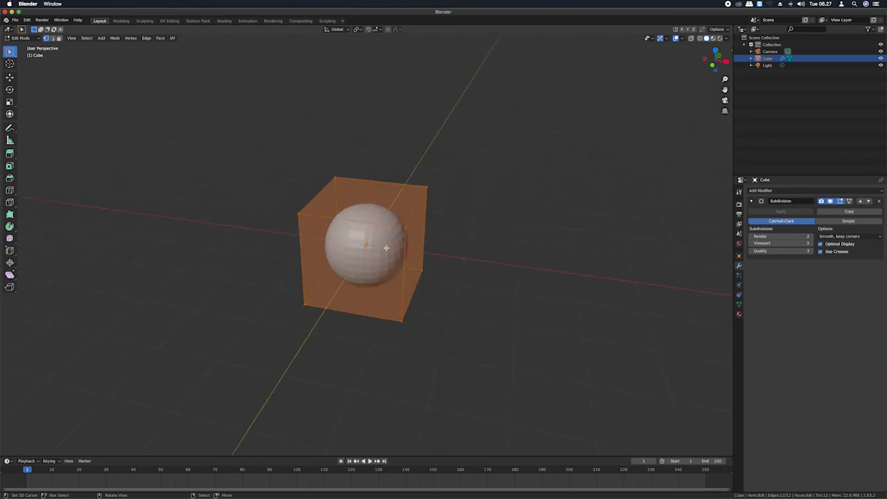
key("ctrl+r")
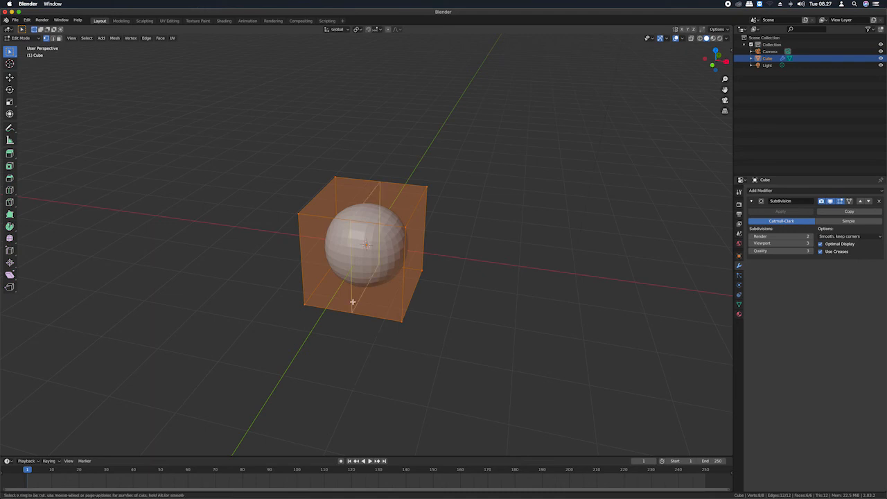
left_click(351, 302)
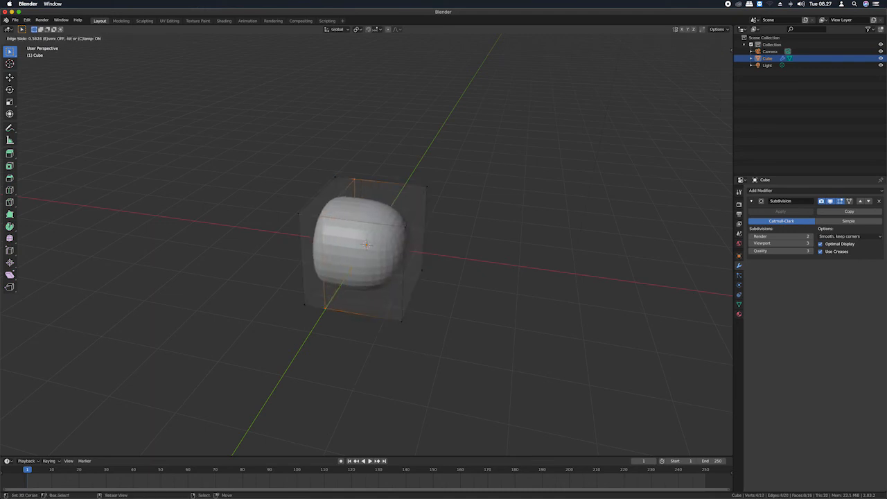
left_click(310, 297)
Add another loop cut to the cube and slide it close to the positive X face, factor about -0.92.
key("ctrl+r")
left_click(386, 308)
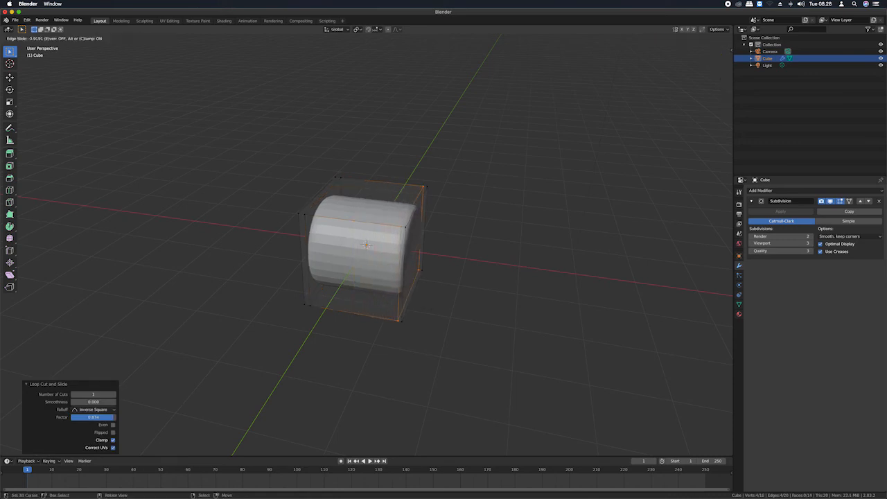
left_click(419, 307)
left_click(410, 275)
scroll(409, 275, "right", 5)
scroll(409, 275, "right", 10)
scroll(409, 275, "right", 10)
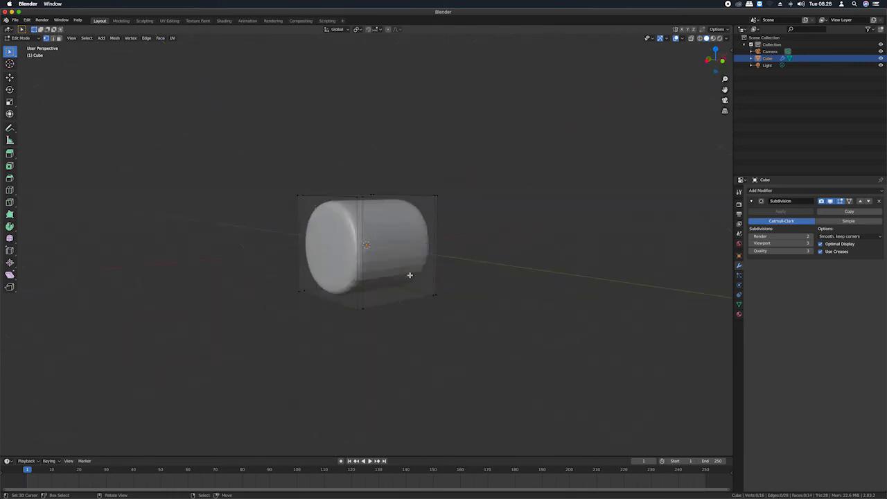
scroll(410, 275, "right", 10)
scroll(410, 275, "right", 5)
Return to Object Mode and apply Shade Smooth to the subdivided cube.
right_click(409, 275)
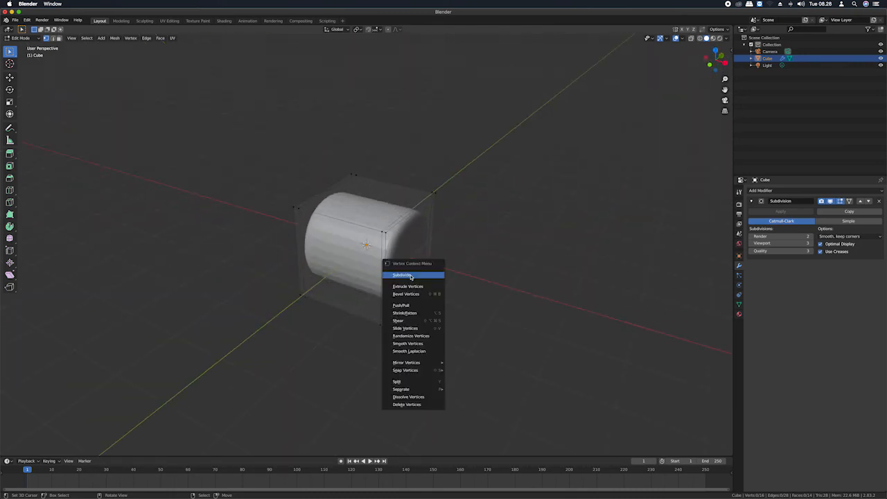
left_click(416, 275)
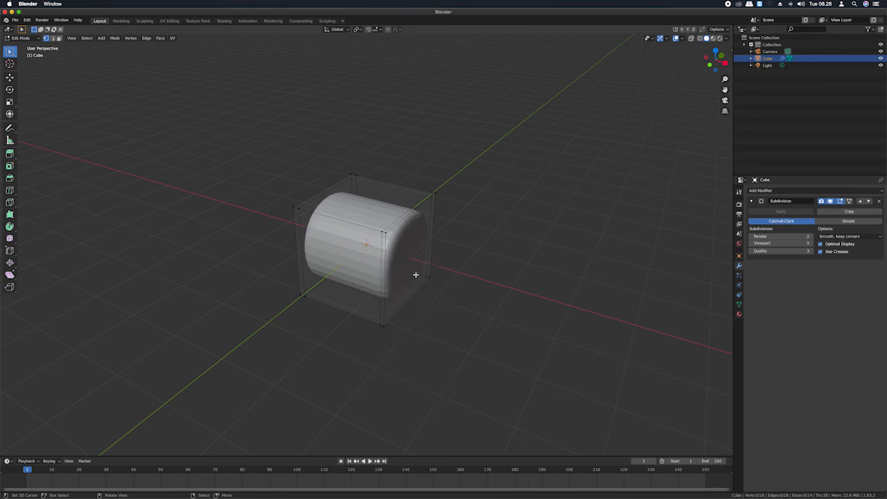
key("Tab")
right_click(416, 275)
left_click(419, 268)
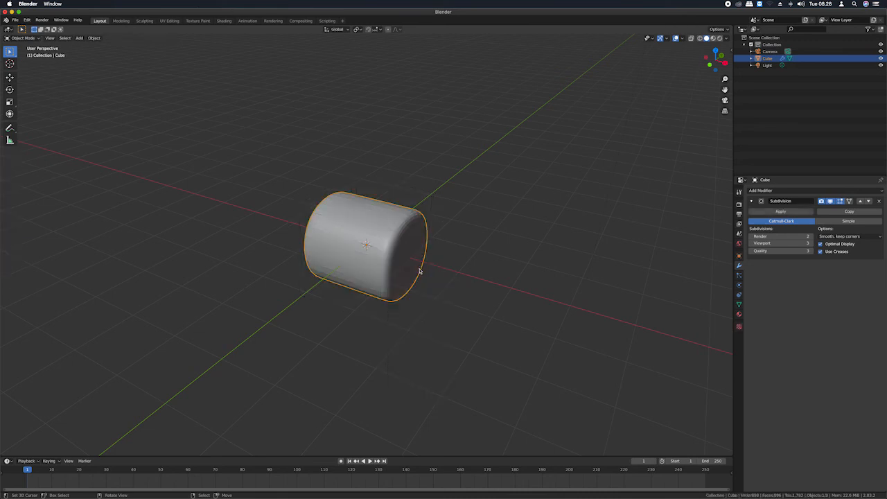
scroll(416, 270, "down", 10)
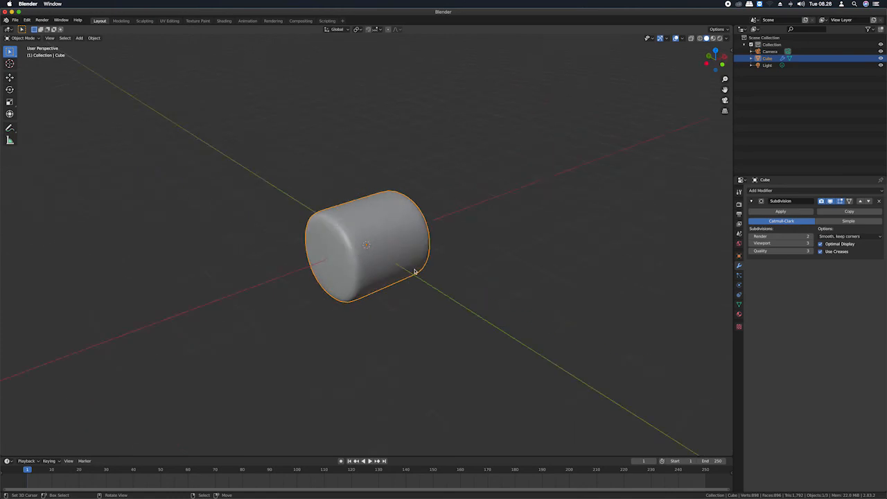
scroll(414, 271, "up", 10)
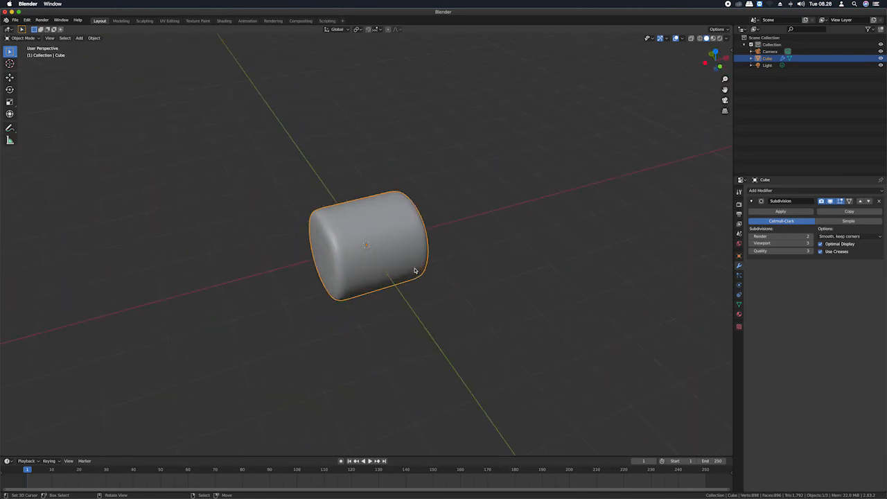
key("ctrl+n")
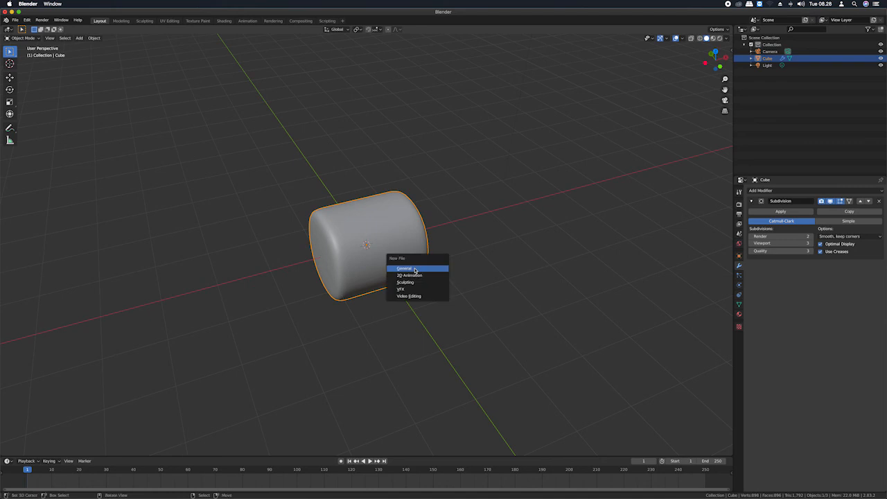
left_click(415, 270)
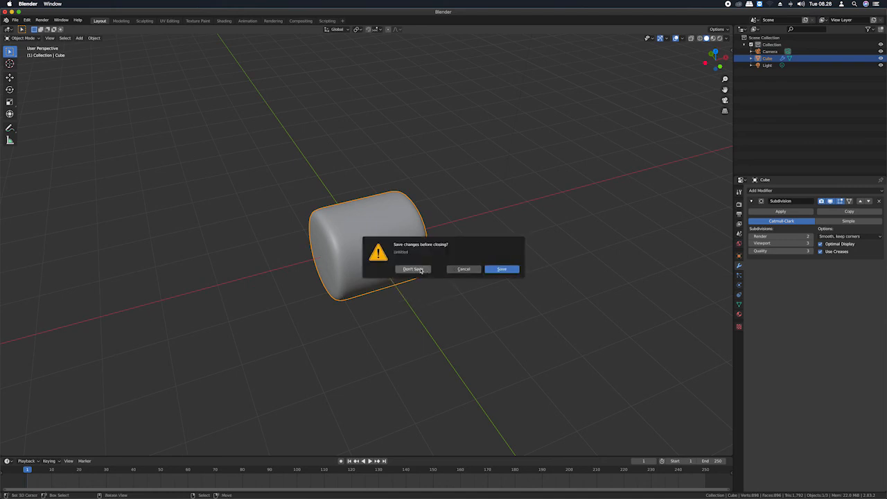
left_click(462, 270)
Delete the smoothed cube and add a 2 m plane at the origin.
key("x")
left_click(460, 269)
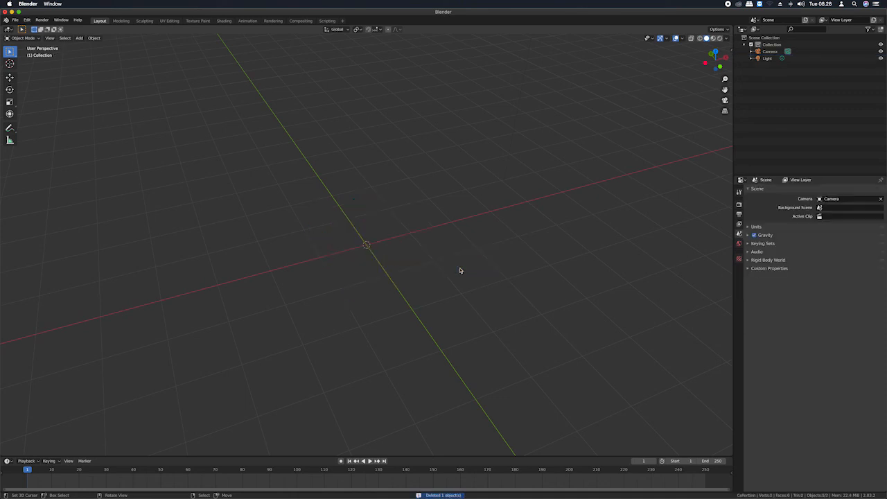
key("shift+a")
mouse_move(461, 270)
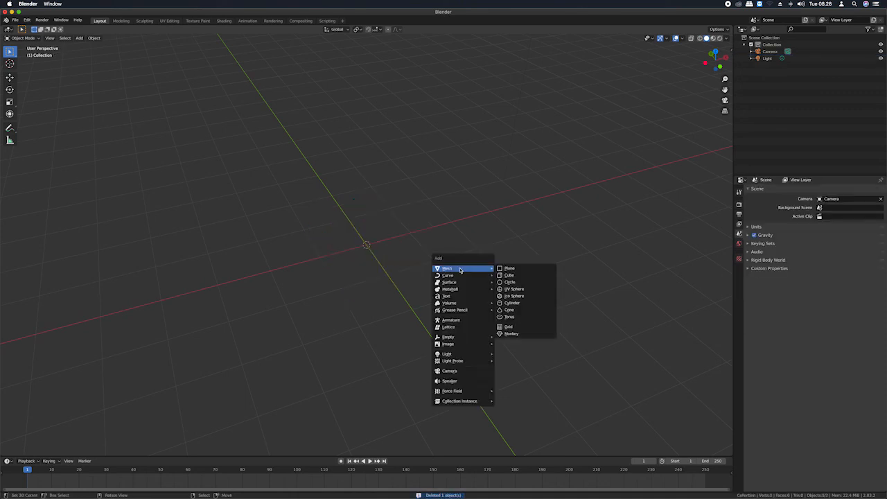
left_click(516, 270)
scroll(489, 270, "left", 10)
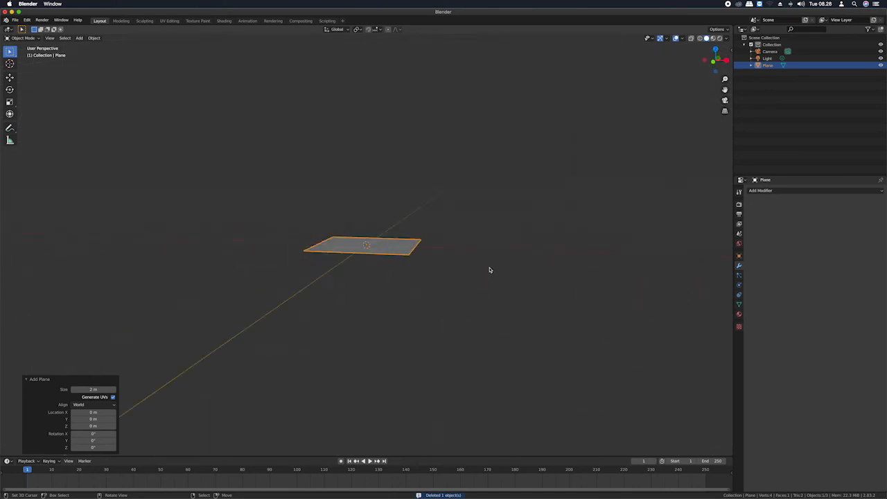
Add a Solidify modifier to the plane.
left_click(776, 196)
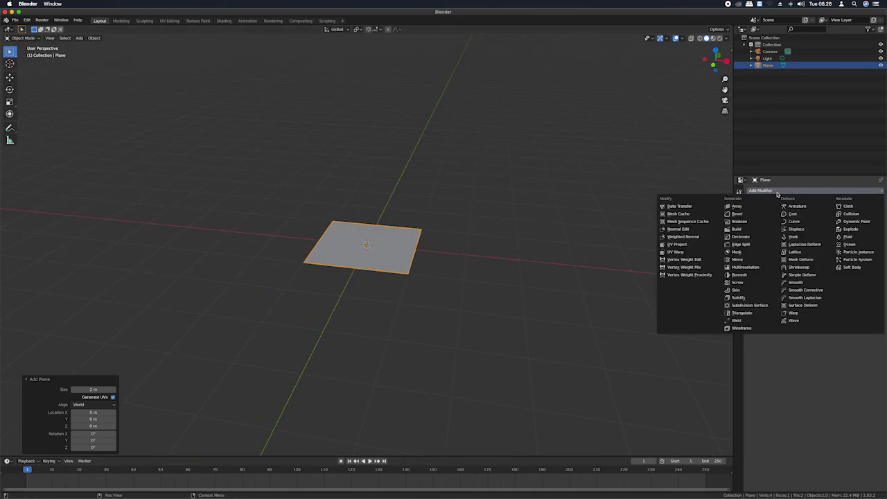
left_click(746, 299)
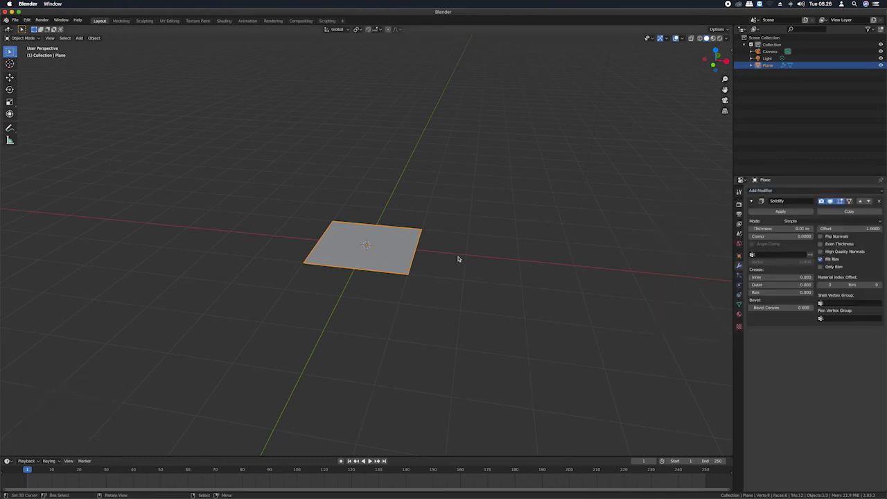
scroll(421, 251, "up", 5)
scroll(421, 251, "down", 5)
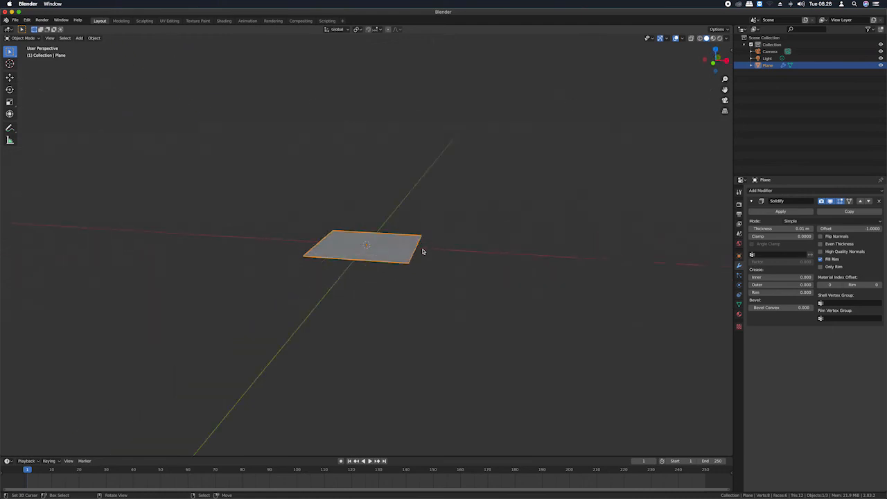
scroll(407, 239, "left", 3)
scroll(406, 239, "up", 5)
scroll(407, 239, "down", 5)
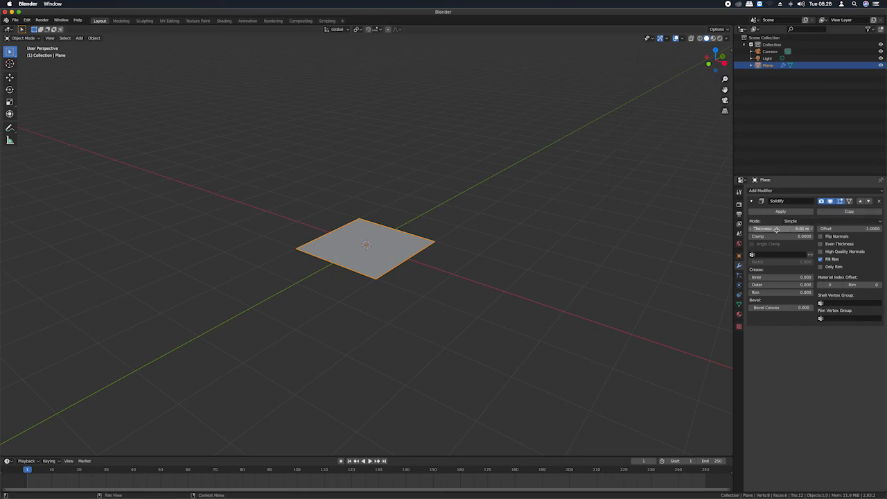
Set the Solidify Thickness to 0.95 m and check the plane's base mesh in Edit Mode.
left_click_drag(790, 230, 849, 229)
scroll(514, 243, "down", 10)
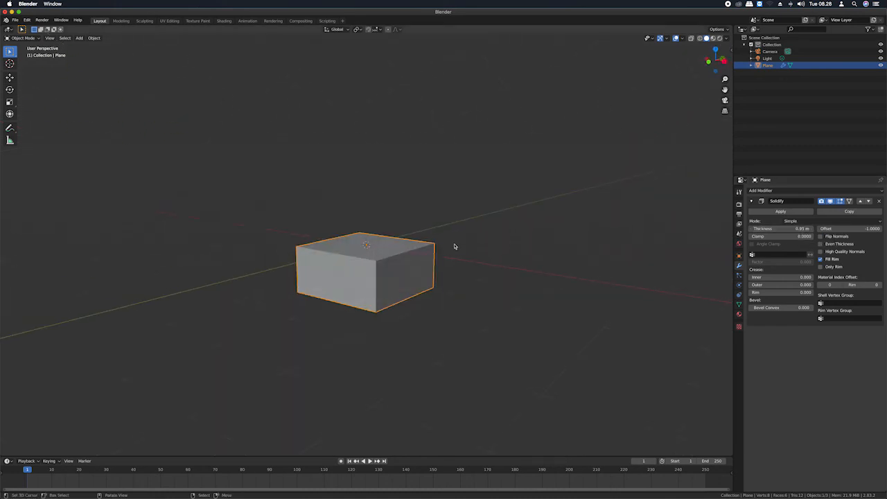
key("Tab")
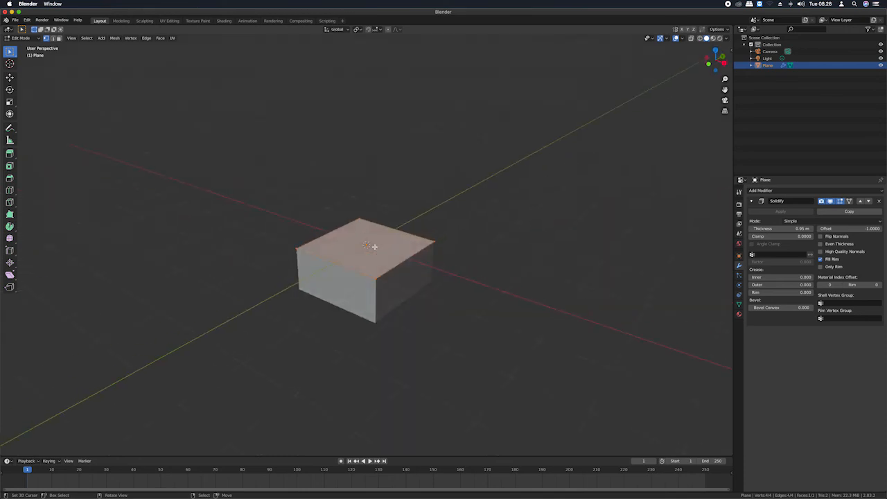
scroll(374, 246, "up", 3)
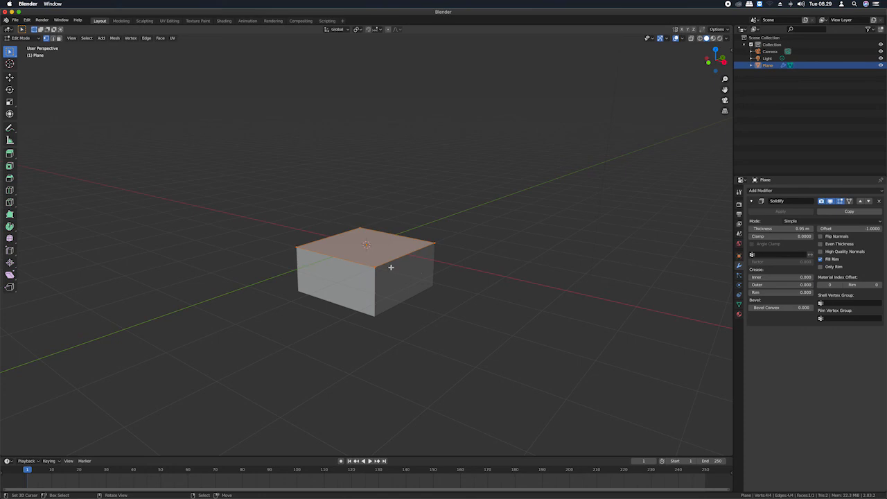
key("Tab")
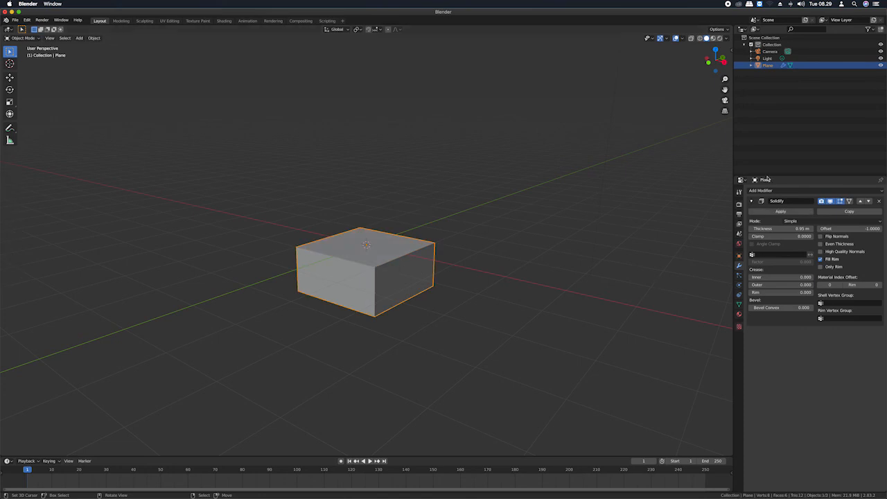
Delete the plane along with its Solidify modifier, and add a 2 m cube at the origin.
left_click(880, 202)
key("x")
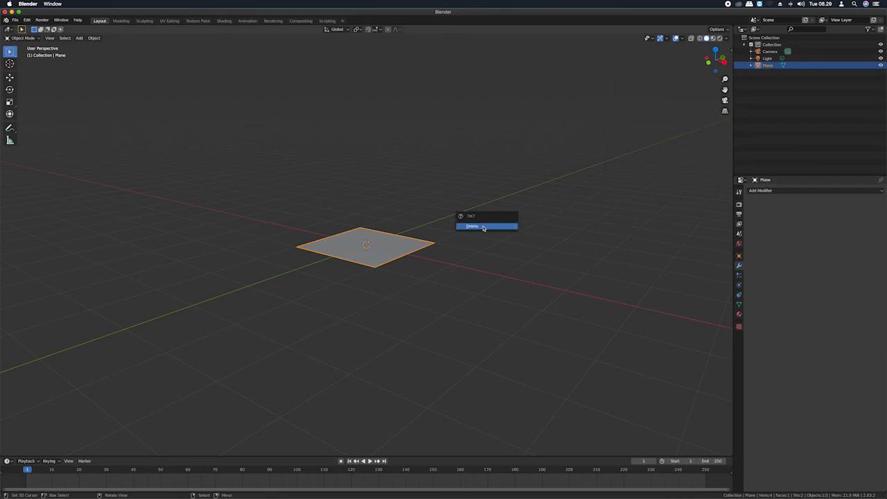
left_click(483, 229)
key("shift+a")
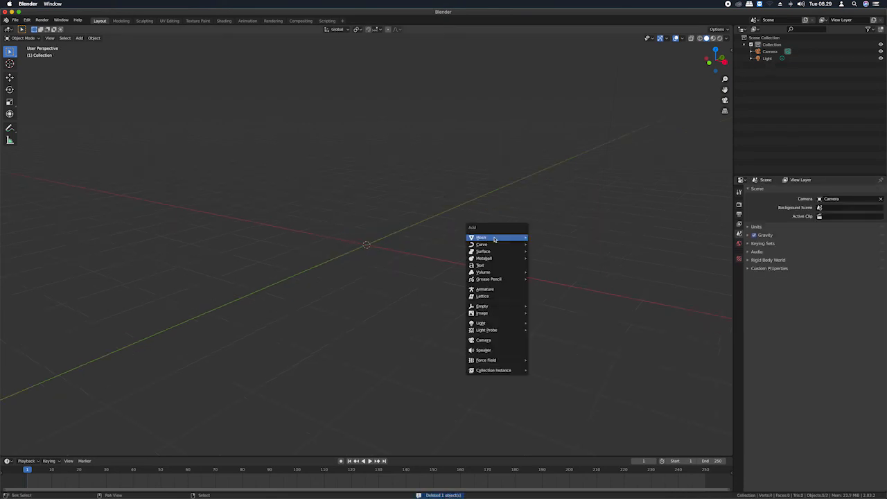
mouse_move(495, 240)
left_click(542, 246)
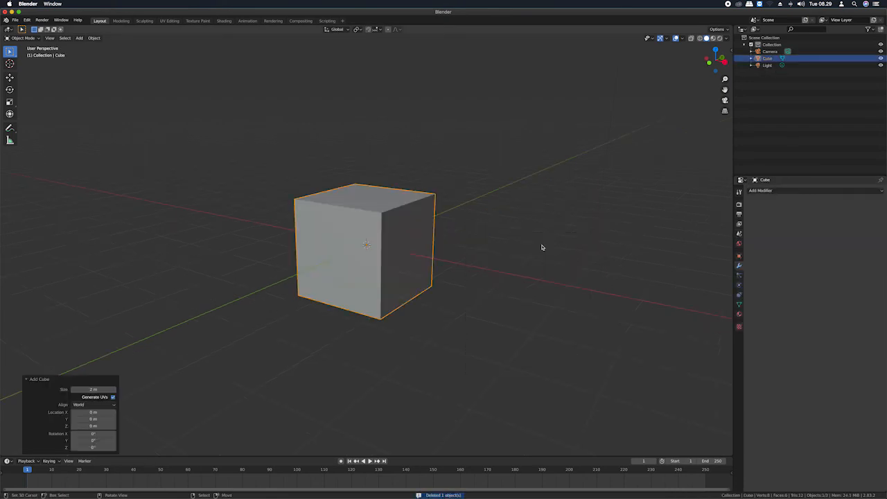
Add a Wireframe modifier to the cube and set its Thickness to about 0.266 m.
left_click(771, 191)
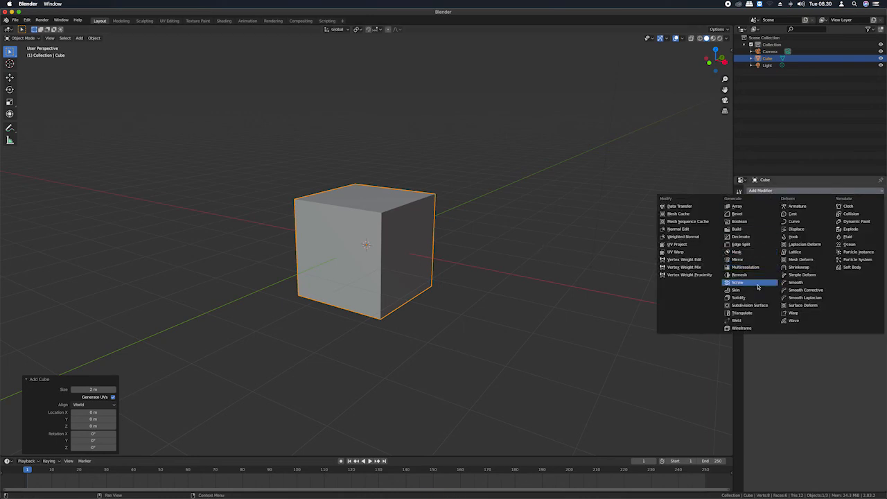
left_click(757, 327)
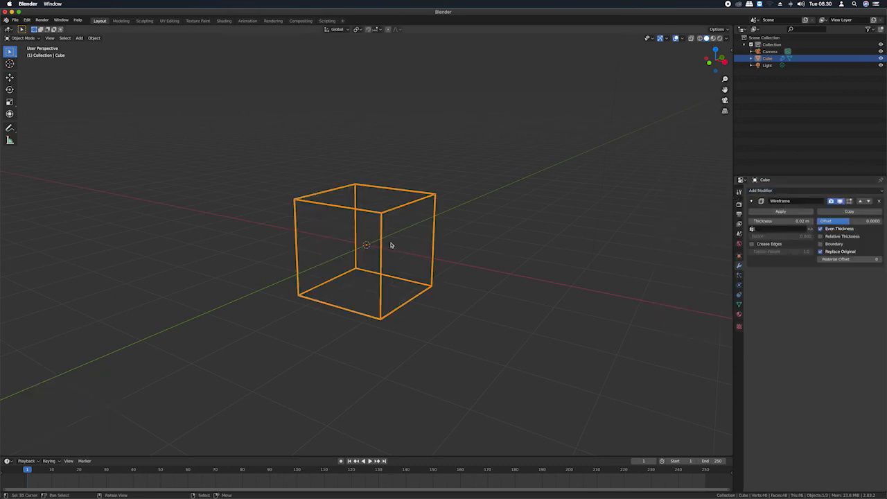
left_click_drag(783, 221, 835, 221)
middle_click_drag(375, 223, 401, 218)
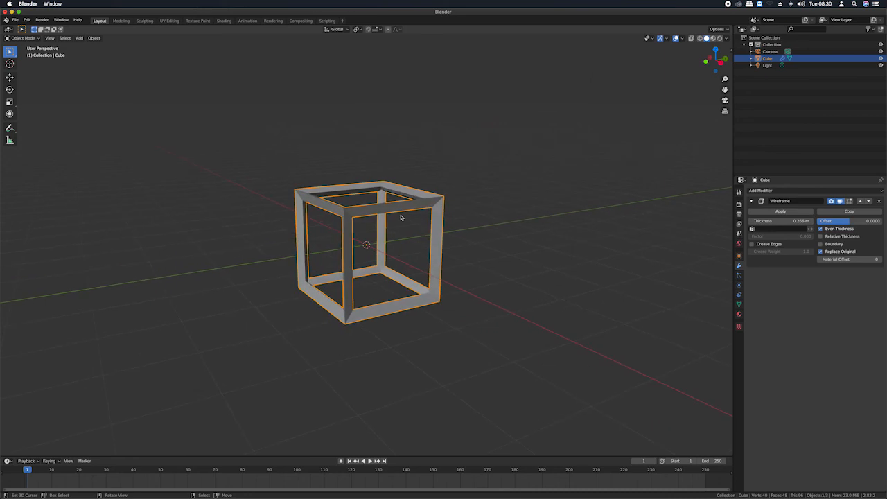
In Edit Mode, subdivide the whole cube with 3 cuts, and return to Object Mode.
right_click(401, 217)
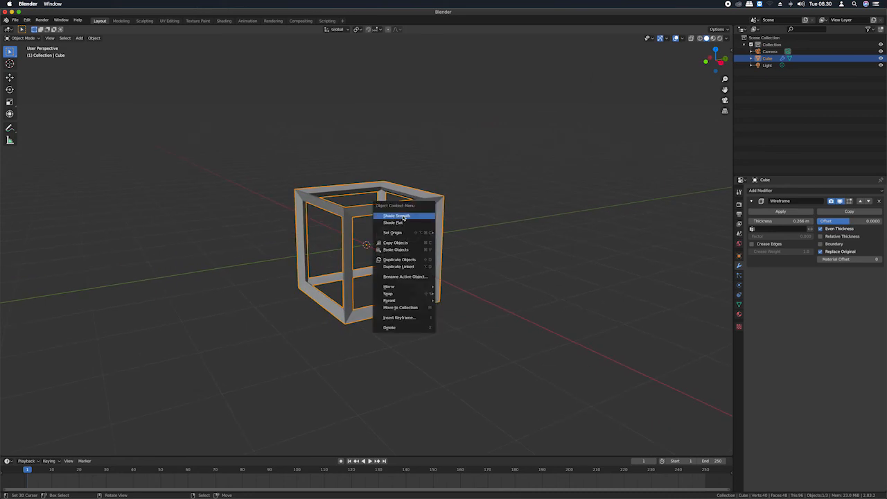
left_click(404, 216)
key("Tab")
right_click(404, 217)
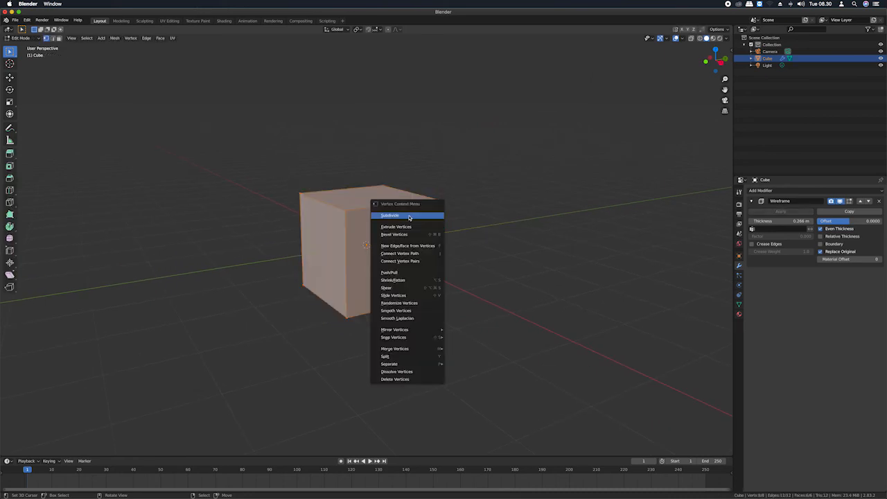
left_click(409, 216)
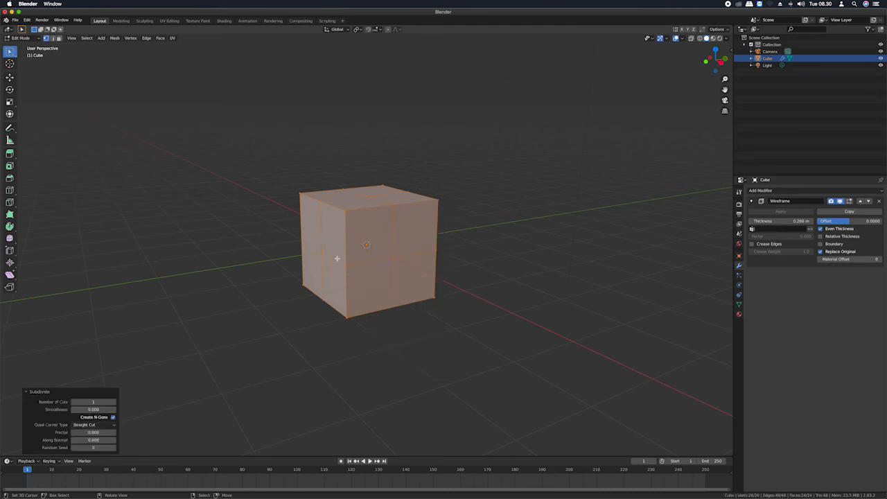
left_click_drag(108, 401, 136, 401)
key("Tab")
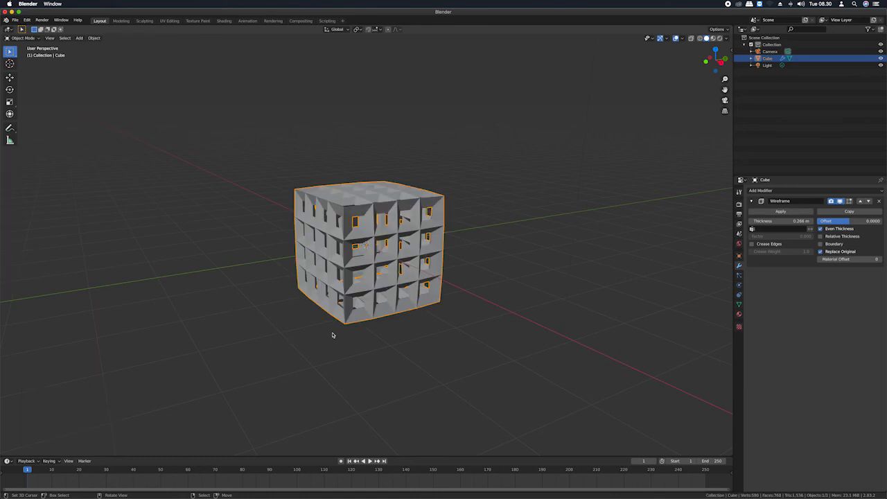
Reduce the Wireframe modifier's Thickness to 0.12 m for a thinner lattice.
middle_click_drag(398, 286, 414, 268)
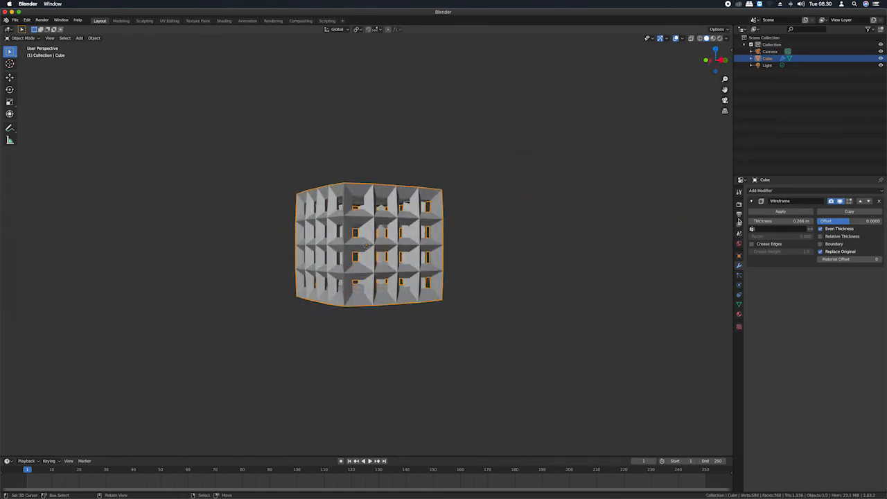
mouse_move(796, 221)
left_mouse_down()
mouse_move(759, 220)
mouse_move(804, 229)
left_mouse_up()
middle_click_drag(395, 278, 436, 235)
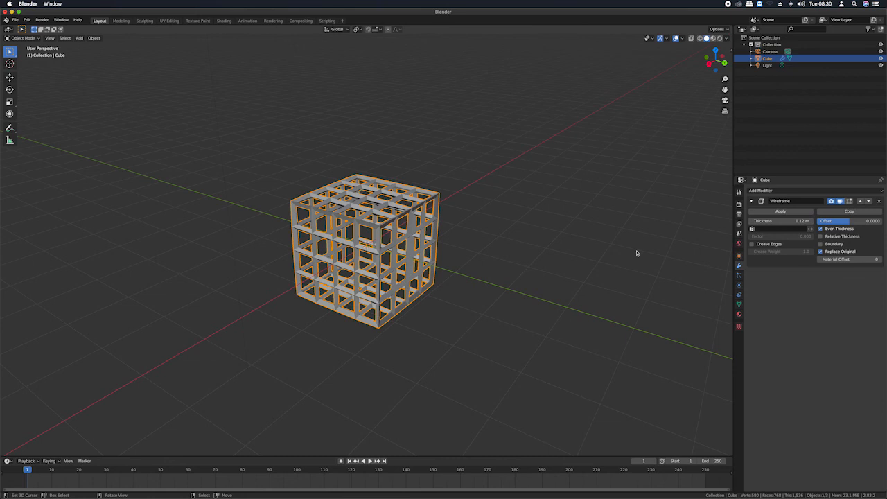
left_click(804, 214)
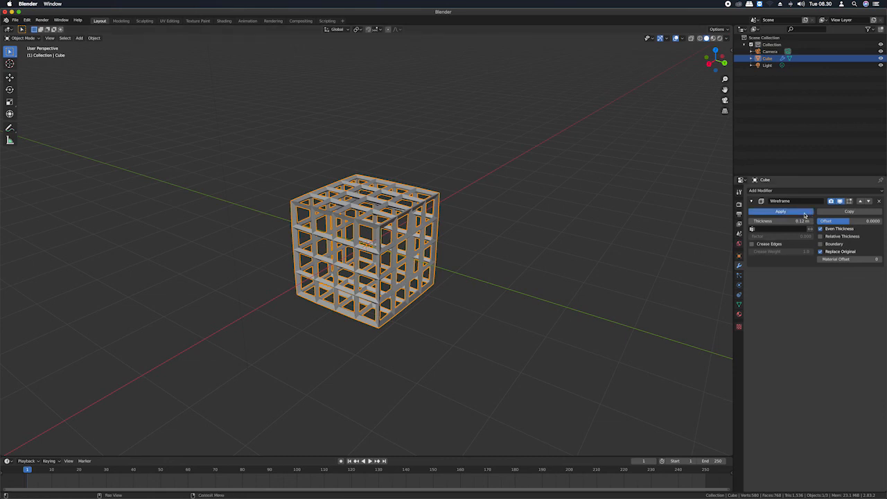